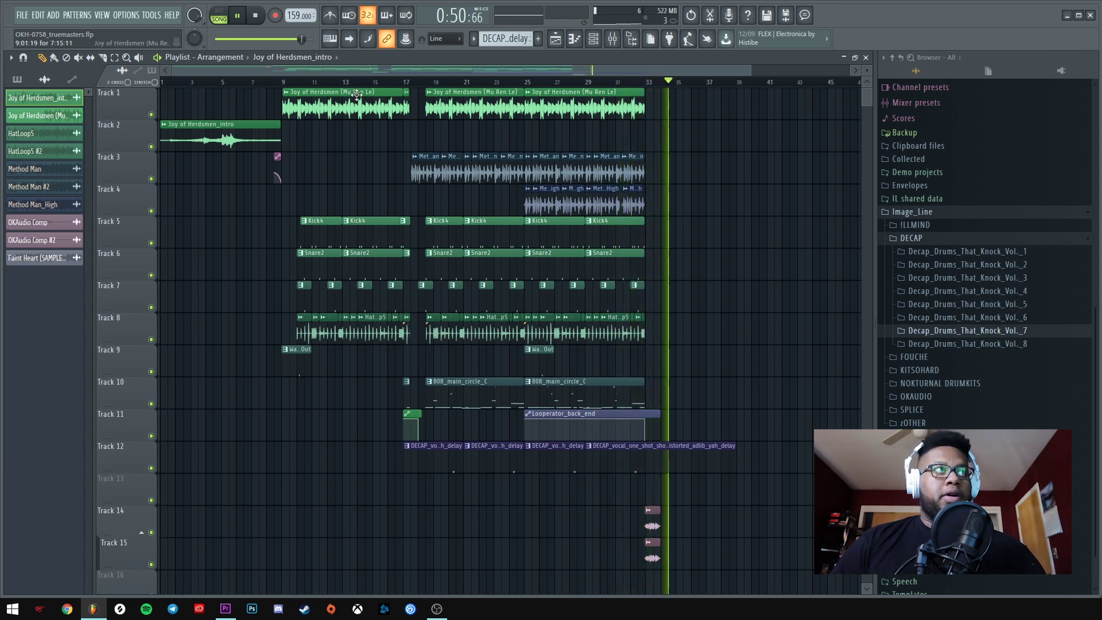
Stop playback and switch the Playlist to the "joy of the herdsman" arrangement.
{"action": "key", "text": "space"}
{"action": "left_click", "coordinate": [296, 57]}
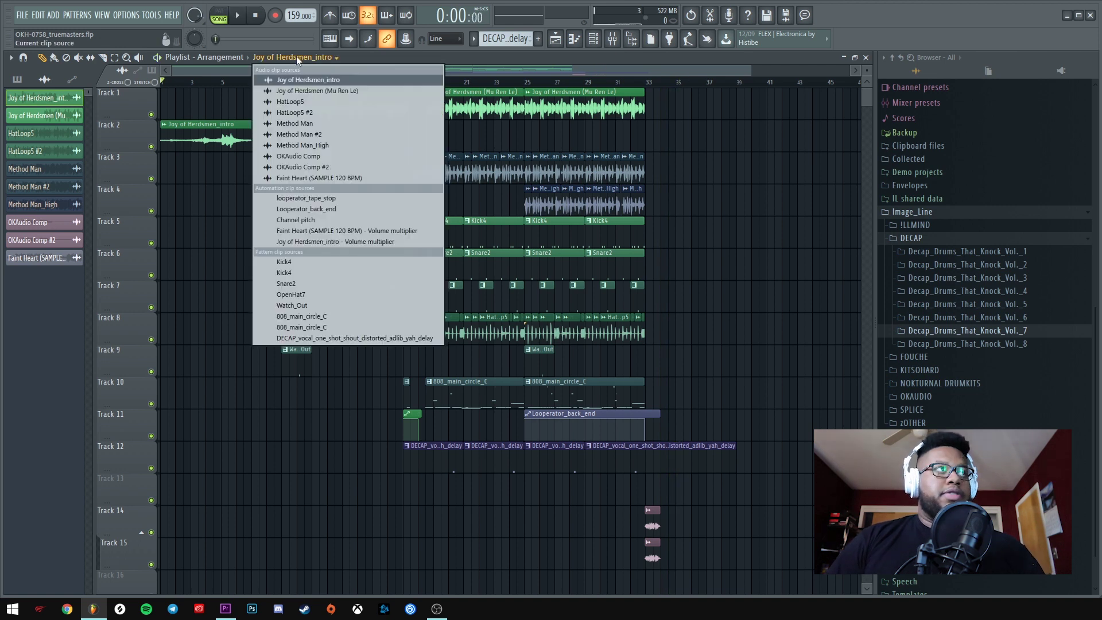
{"action": "left_click", "coordinate": [300, 59]}
{"action": "left_click", "coordinate": [238, 60]}
{"action": "left_click", "coordinate": [228, 93]}
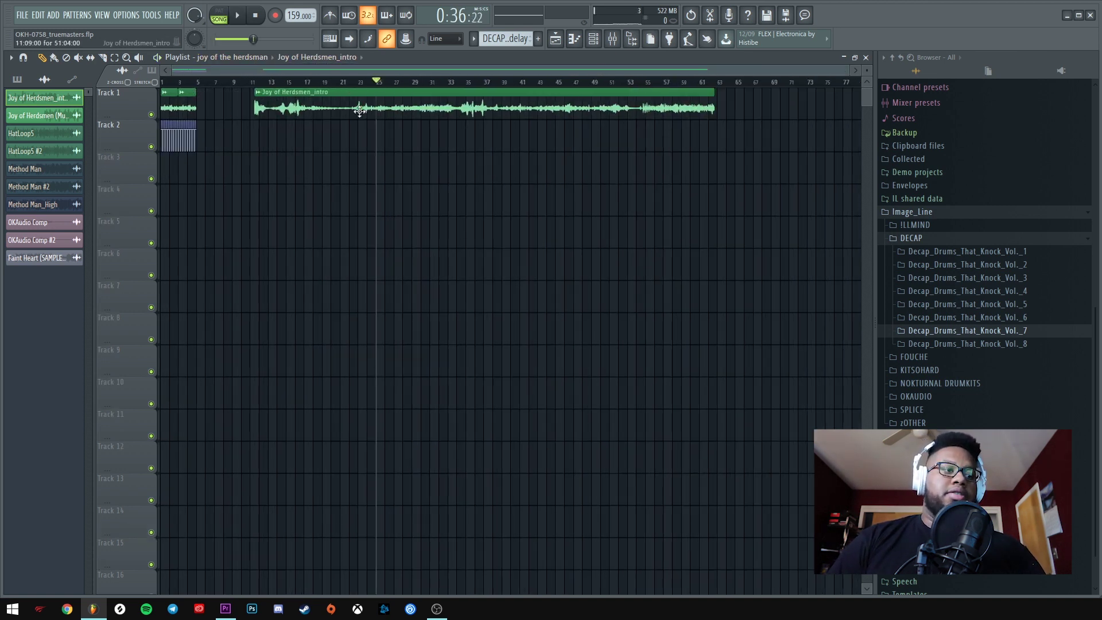
Slide the waveform inside the long Joy of Herdsmen_intro clip and play it back from near the clip's start.
{"action": "left_click_drag", "start_coordinate": [332, 105], "coordinate": [557, 110]}
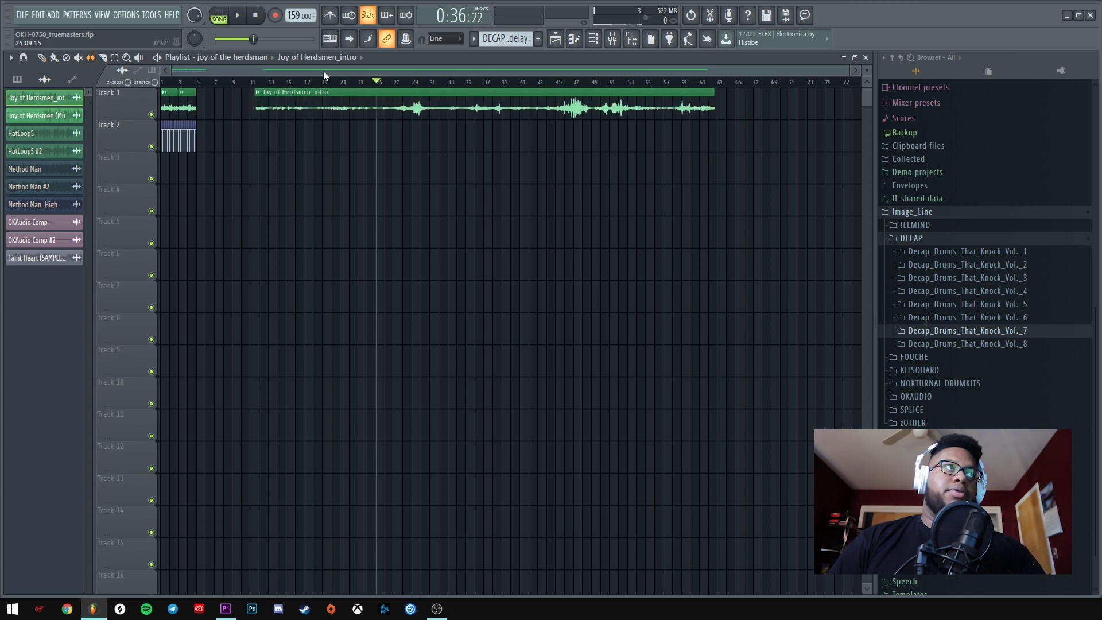
{"action": "scroll", "coordinate": [259, 83], "scroll_direction": "up", "scroll_amount": 3}
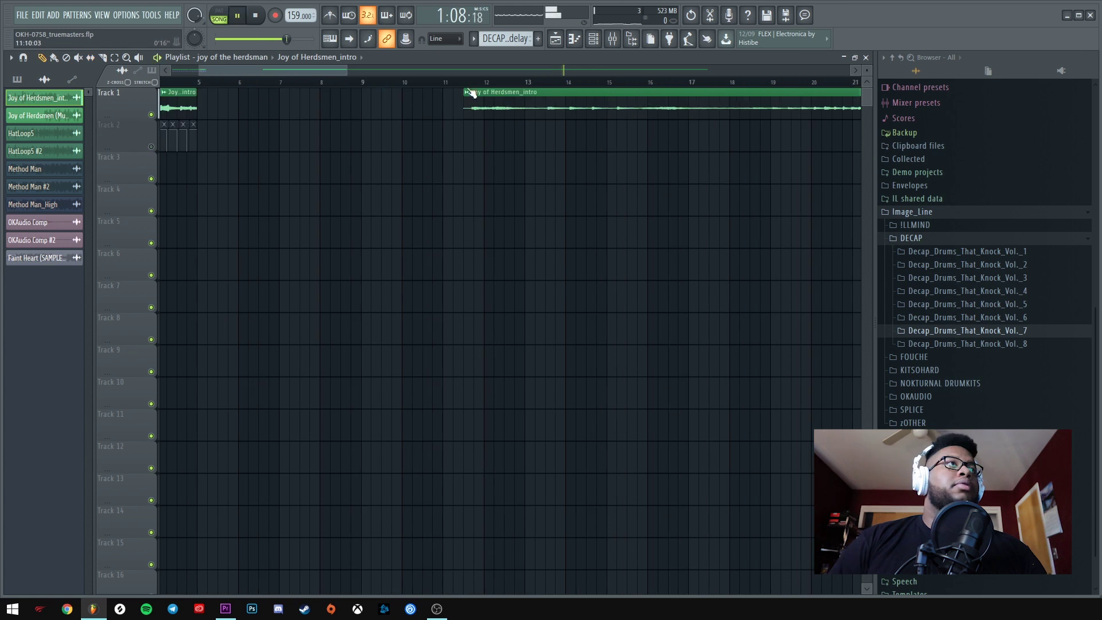
{"action": "left_click", "coordinate": [504, 82]}
{"action": "scroll", "coordinate": [508, 84], "scroll_direction": "down", "scroll_amount": 5}
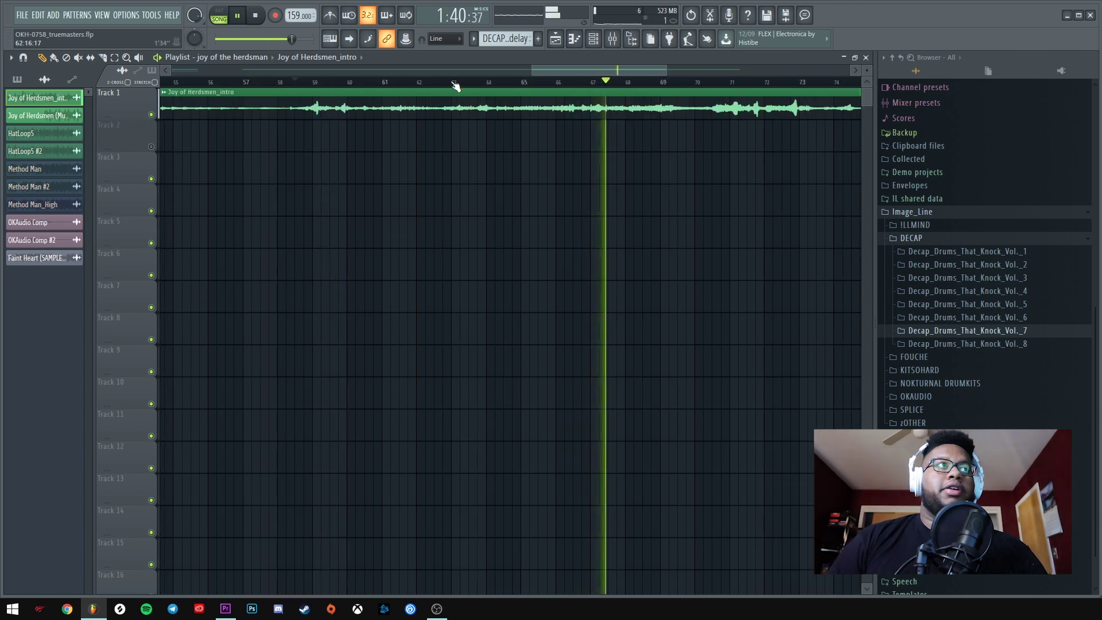
Audition the sample around bar 63 and slice the clip just before bars 63 and 65 to isolate a two-bar section.
{"action": "left_click", "coordinate": [454, 85]}
{"action": "left_click", "coordinate": [438, 82]}
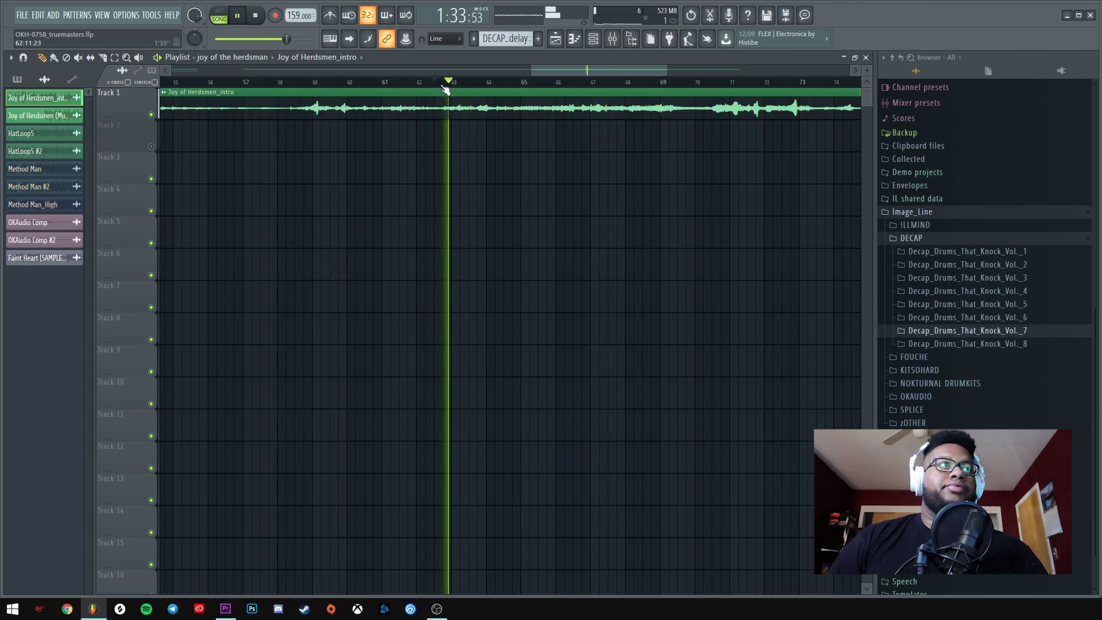
{"action": "scroll", "coordinate": [447, 95], "scroll_direction": "up", "scroll_amount": 2}
{"action": "left_click_drag", "start_coordinate": [447, 94], "coordinate": [447, 131]}
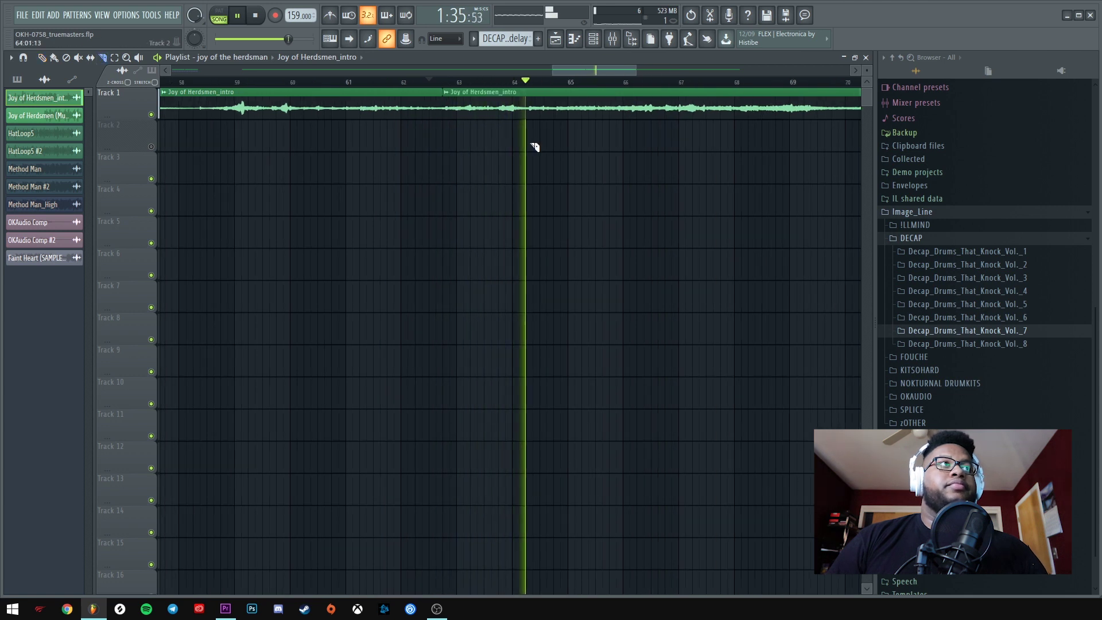
{"action": "key", "text": "space"}
{"action": "key", "text": "space"}
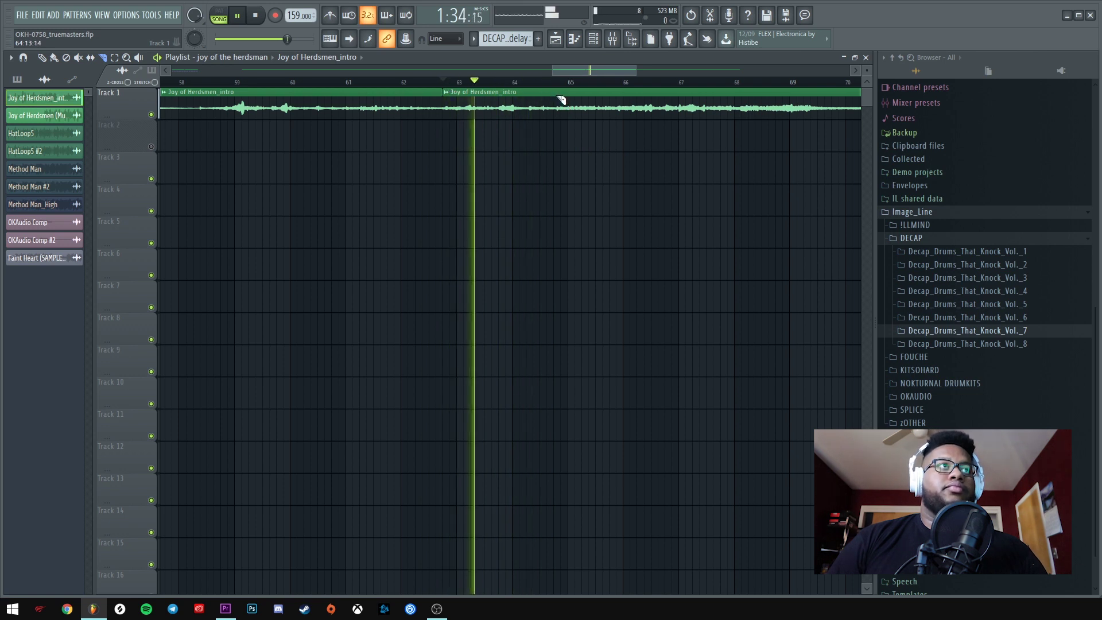
{"action": "key", "text": "space"}
{"action": "left_click_drag", "start_coordinate": [554, 94], "coordinate": [564, 128]}
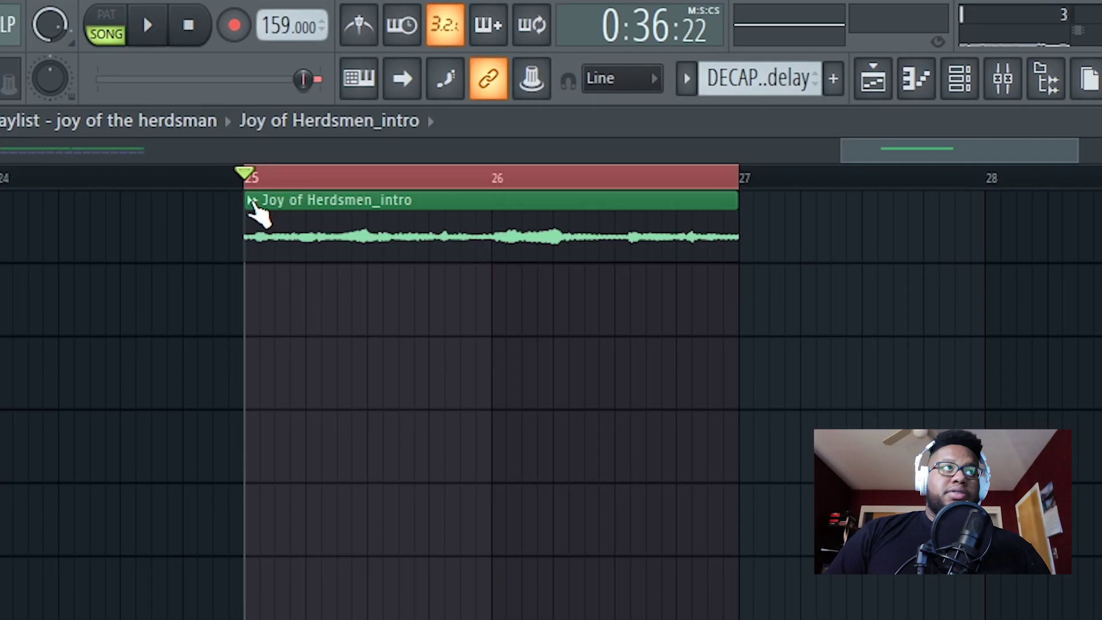
Create a volume automation clip for the two-bar Joy of Herdsmen_intro clip at bar 25 and place it on an enabled Track 2.
{"action": "right_click", "coordinate": [254, 201]}
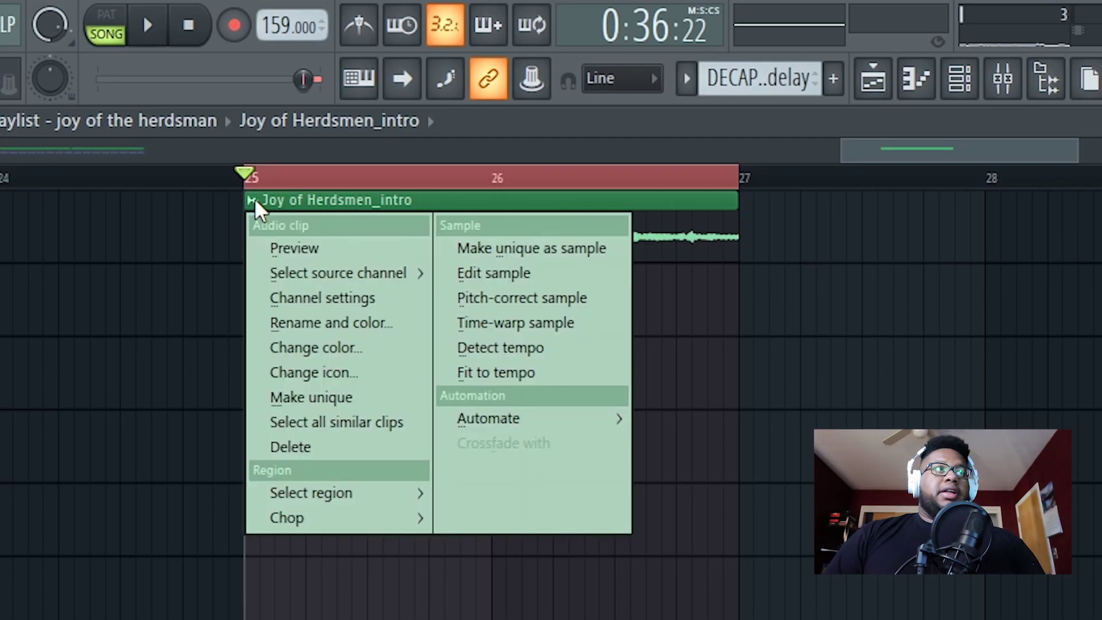
{"action": "mouse_move", "coordinate": [543, 425]}
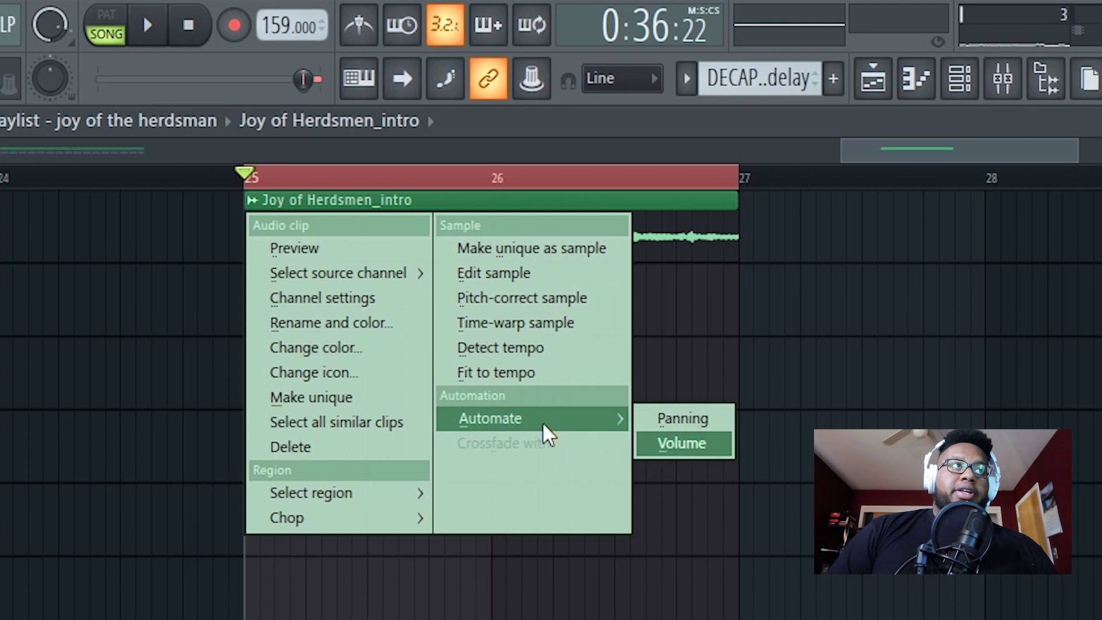
{"action": "left_click", "coordinate": [681, 444]}
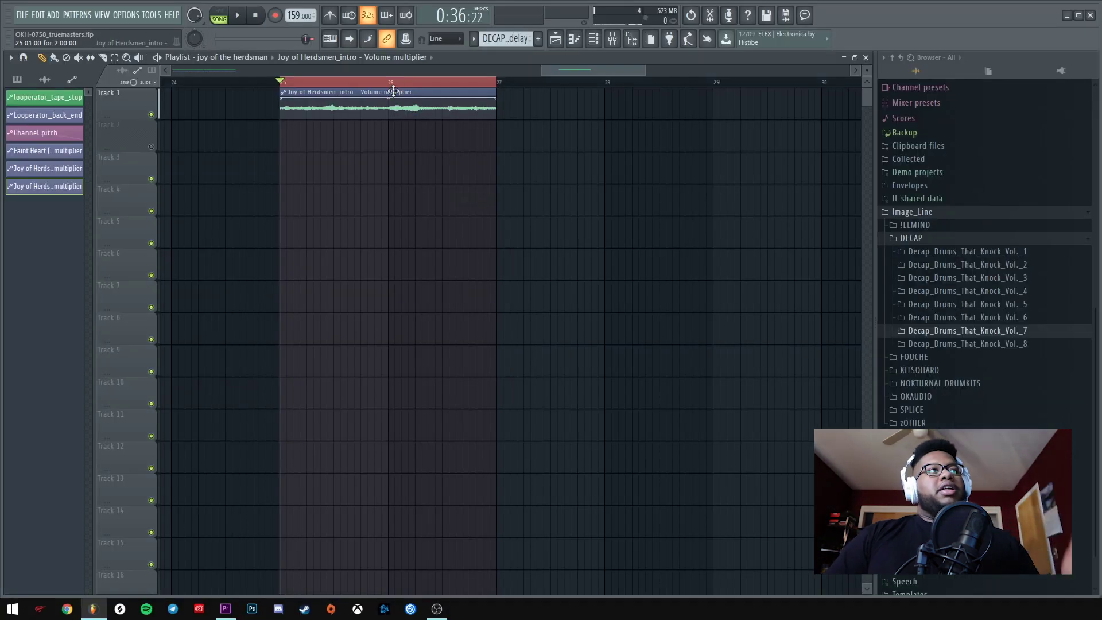
{"action": "left_click", "coordinate": [152, 147]}
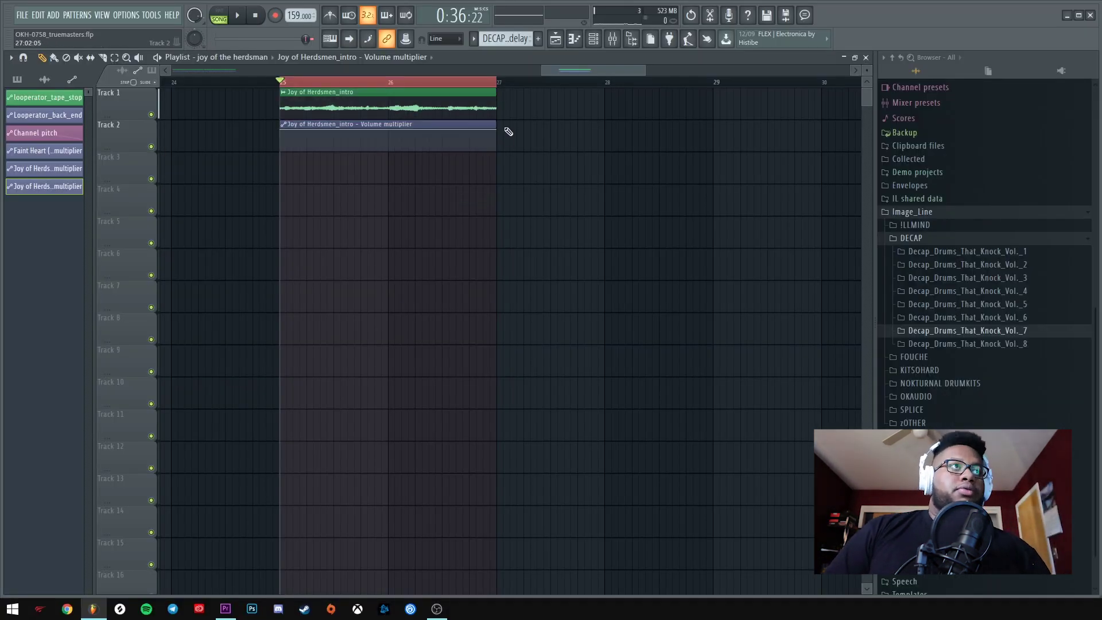
{"action": "right_click", "coordinate": [285, 95]}
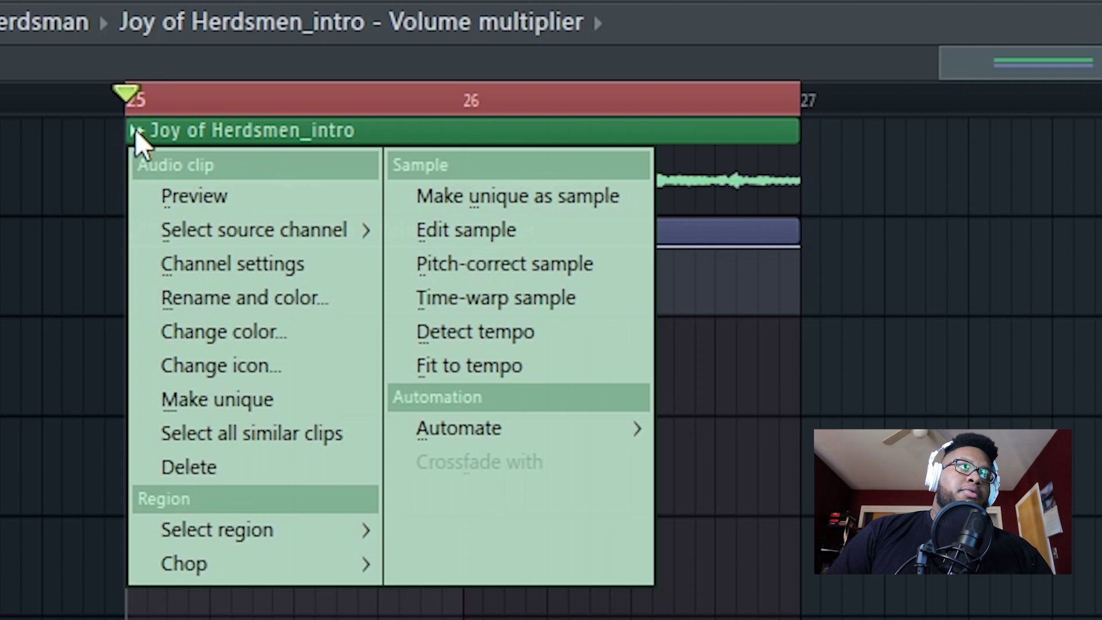
{"action": "mouse_move", "coordinate": [467, 437]}
{"action": "left_click", "coordinate": [710, 462]}
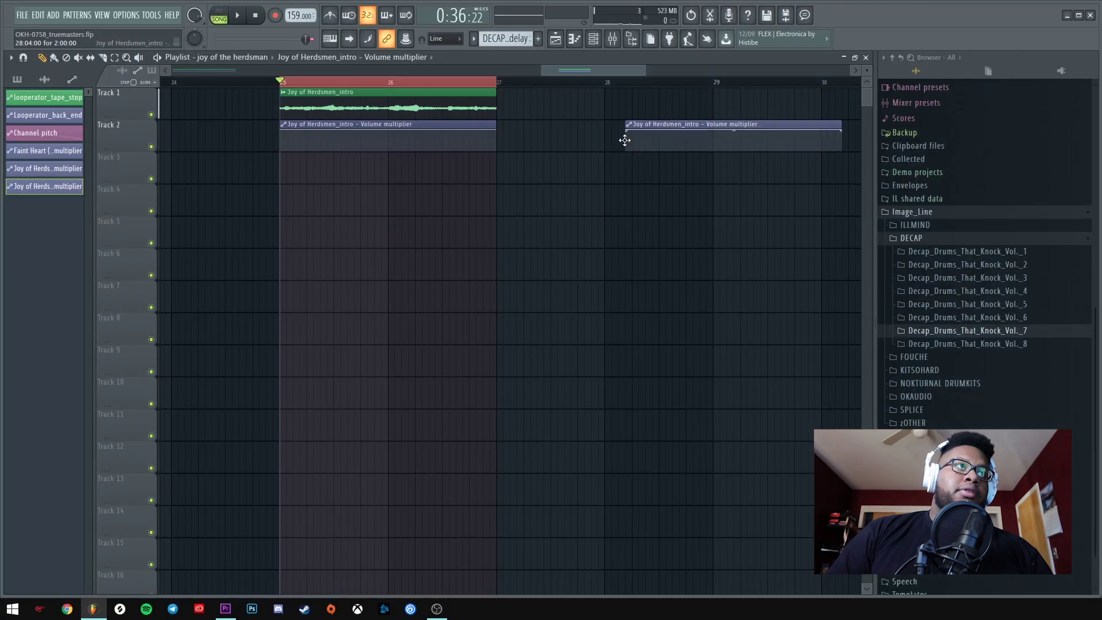
{"action": "right_click", "coordinate": [624, 140]}
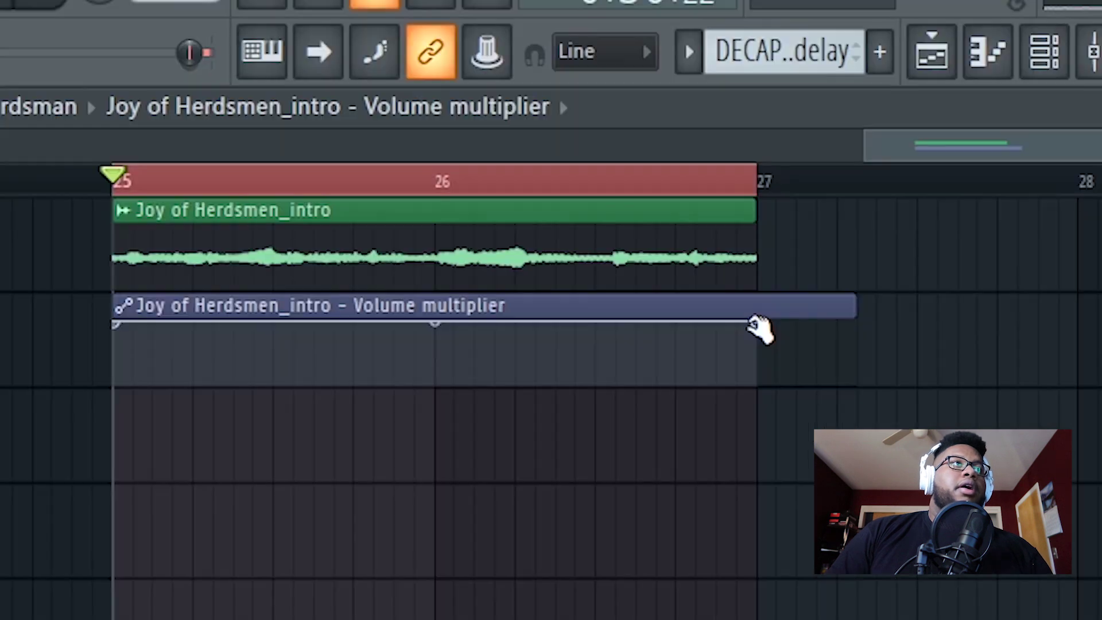
Shape the volume automation to hold for three steps and drop to zero, trimming its clip to four steps.
{"action": "left_click_drag", "start_coordinate": [497, 131], "coordinate": [334, 131]}
{"action": "left_click_drag", "start_coordinate": [289, 302], "coordinate": [194, 297]}
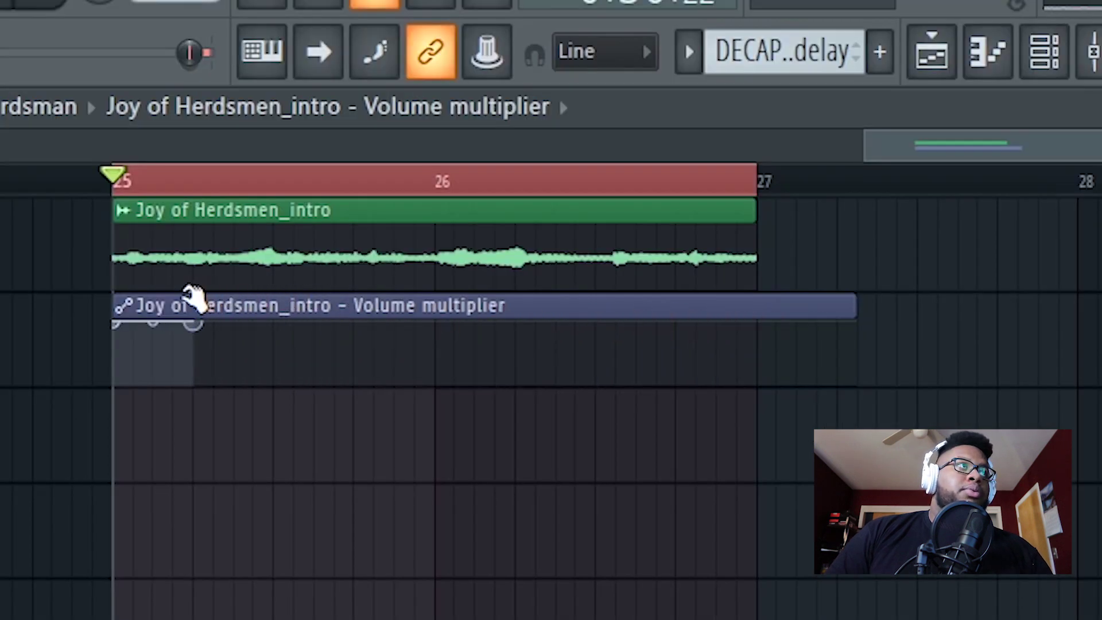
{"action": "scroll", "coordinate": [140, 221], "scroll_direction": "up", "scroll_amount": 5}
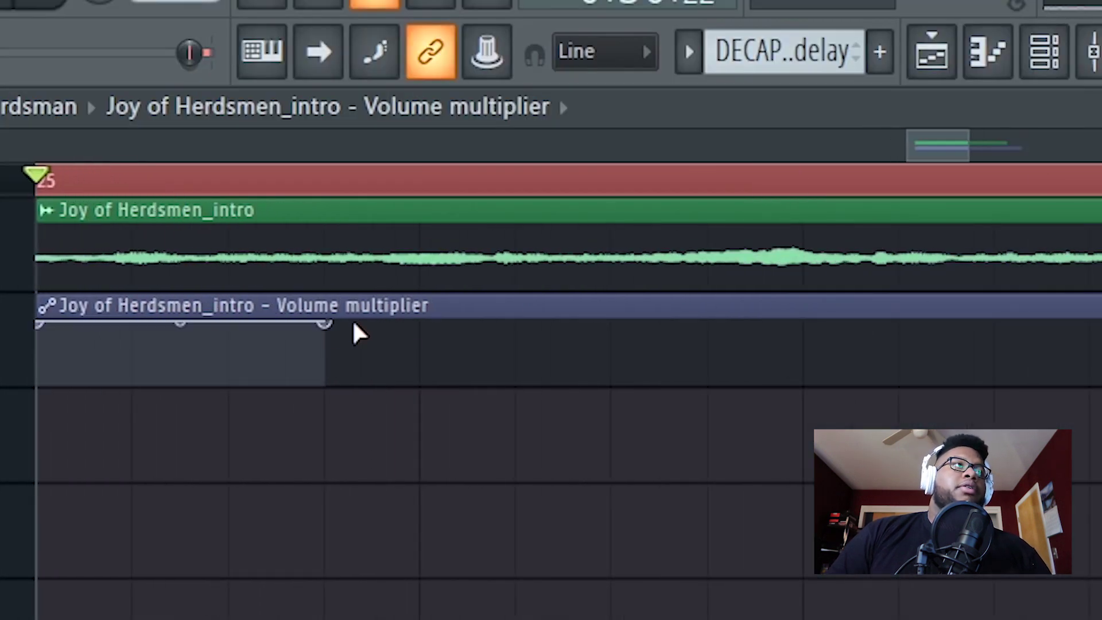
{"action": "left_click_drag", "start_coordinate": [325, 325], "coordinate": [353, 447]}
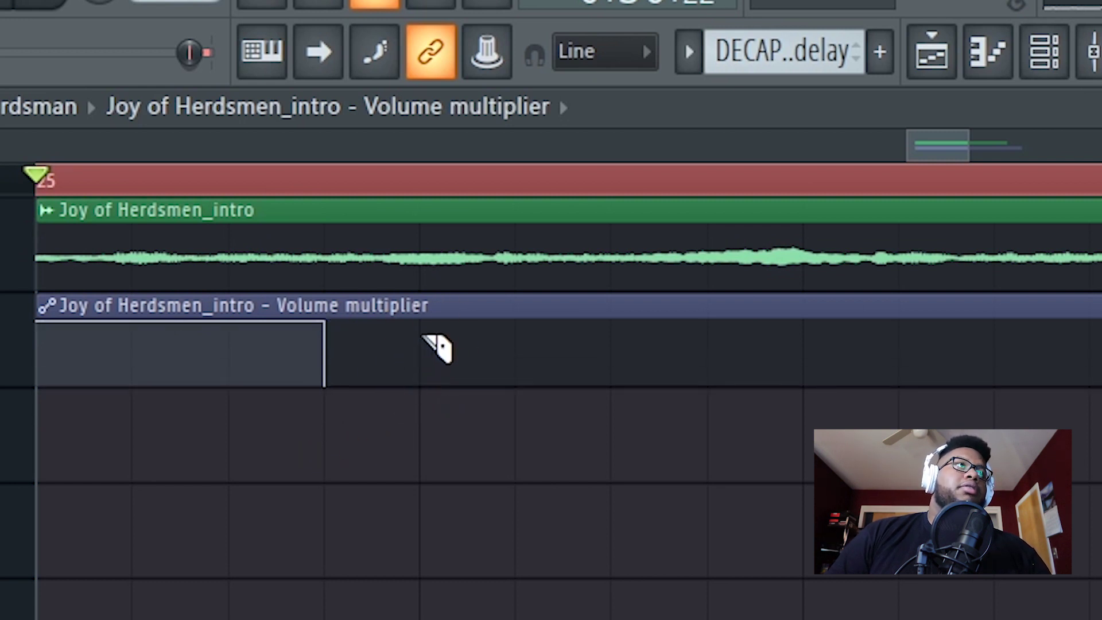
{"action": "left_click", "coordinate": [426, 338]}
{"action": "right_click", "coordinate": [564, 314]}
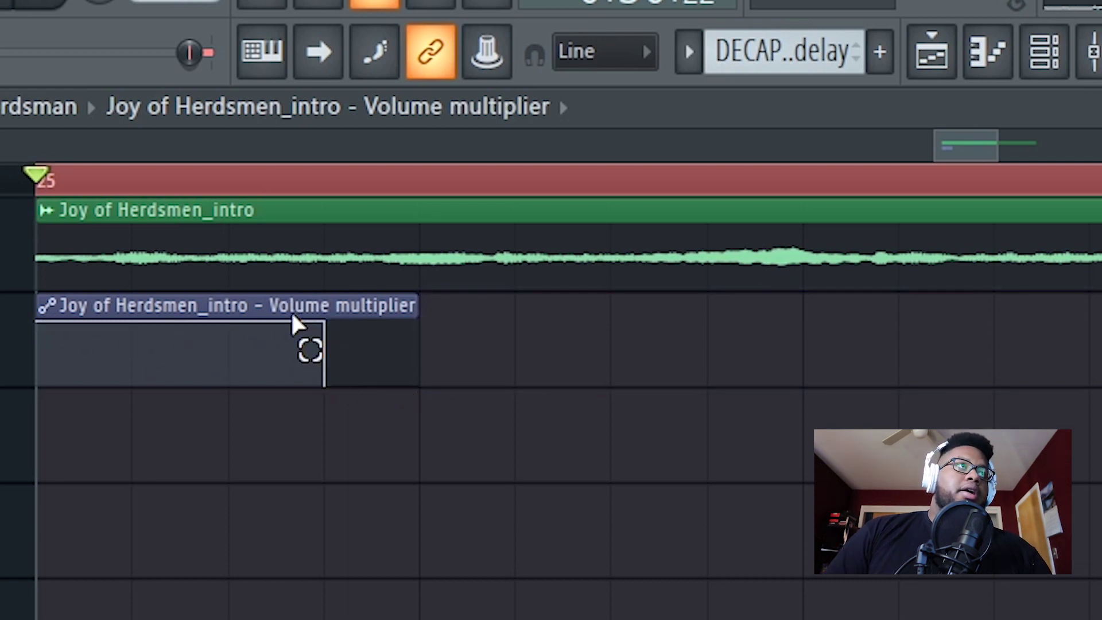
{"action": "left_click_drag", "start_coordinate": [589, 340], "coordinate": [278, 366]}
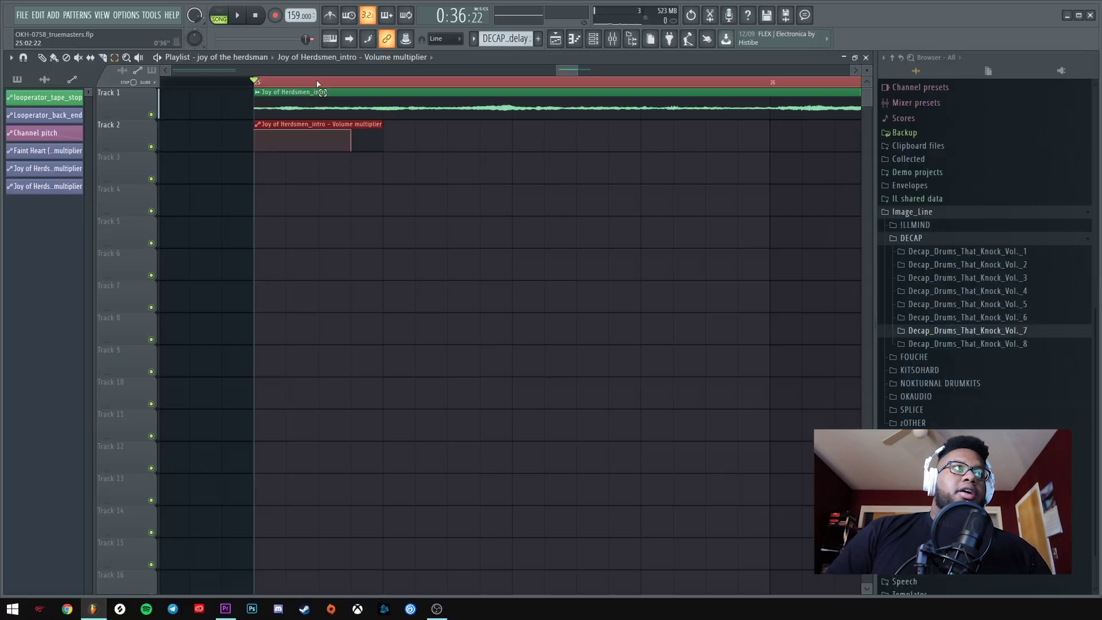
{"action": "scroll", "coordinate": [317, 84], "scroll_direction": "down", "scroll_amount": 2}
{"action": "key", "text": "ctrl+b"}
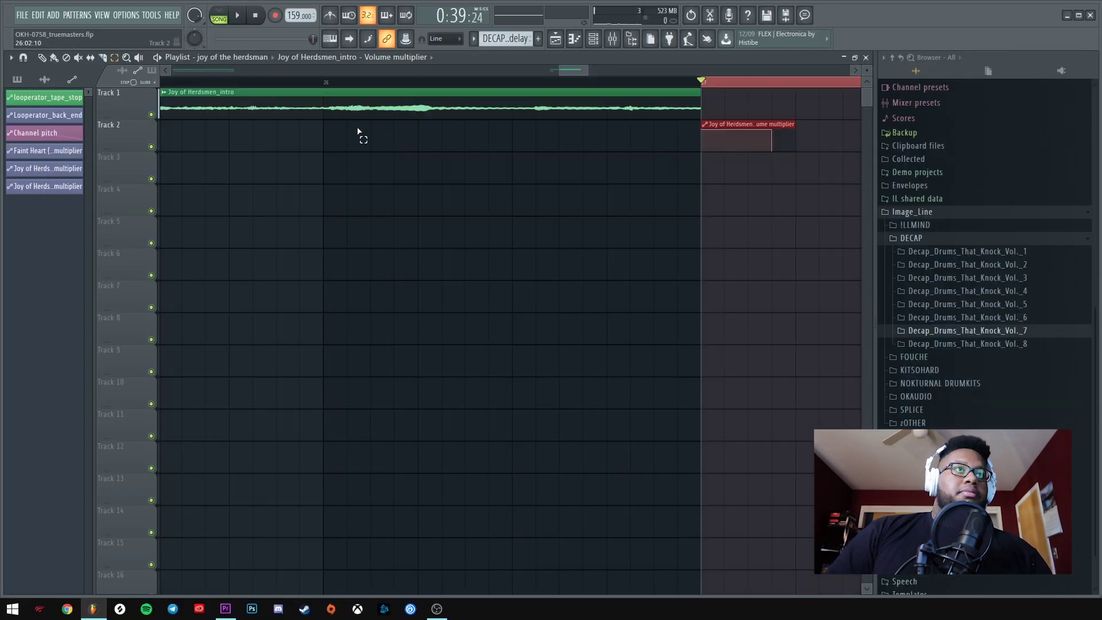
{"action": "key", "text": "ctrl+z"}
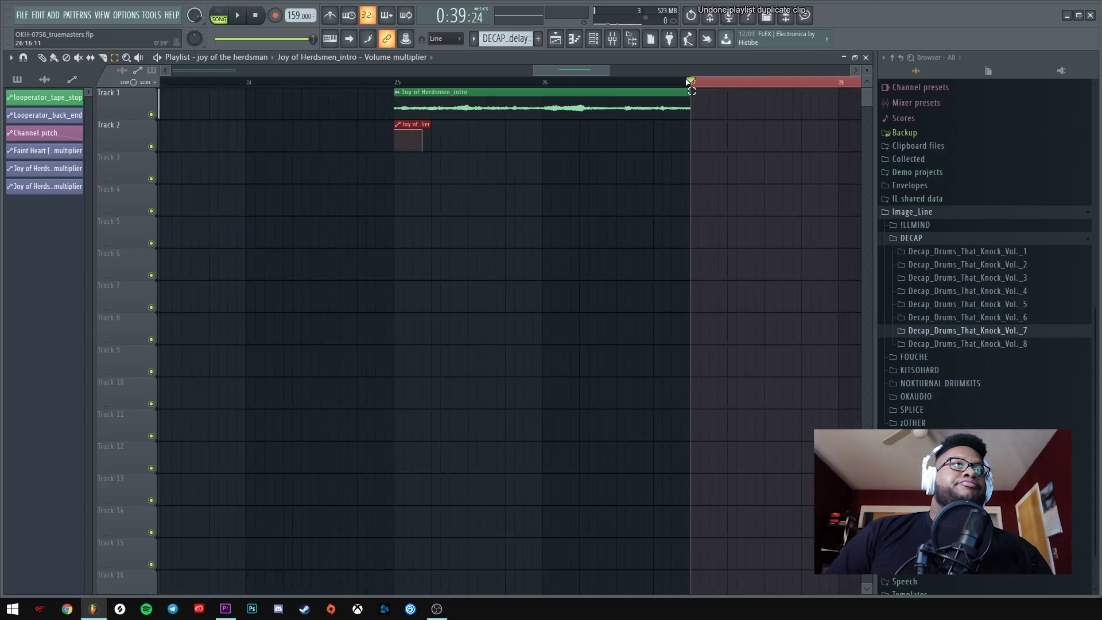
Clear the time selection and duplicate the four-step volume automation clip until it fills the two bars under the sample.
{"action": "scroll", "coordinate": [688, 82], "scroll_direction": "down", "scroll_amount": 2}
{"action": "left_click", "coordinate": [691, 83]}
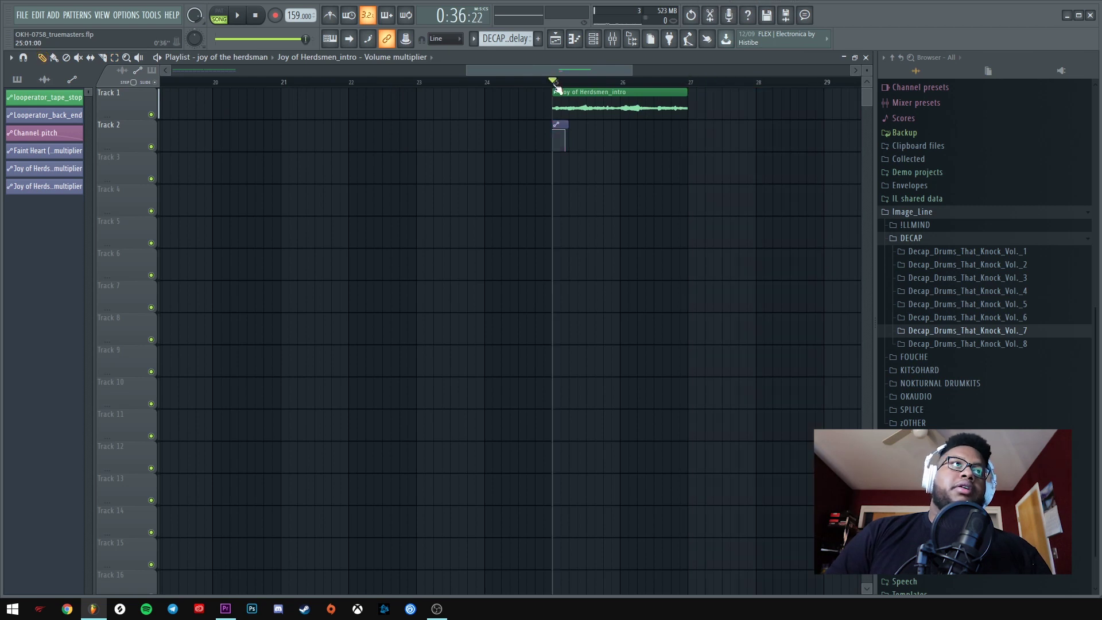
{"action": "scroll", "coordinate": [557, 85], "scroll_direction": "up", "scroll_amount": 4}
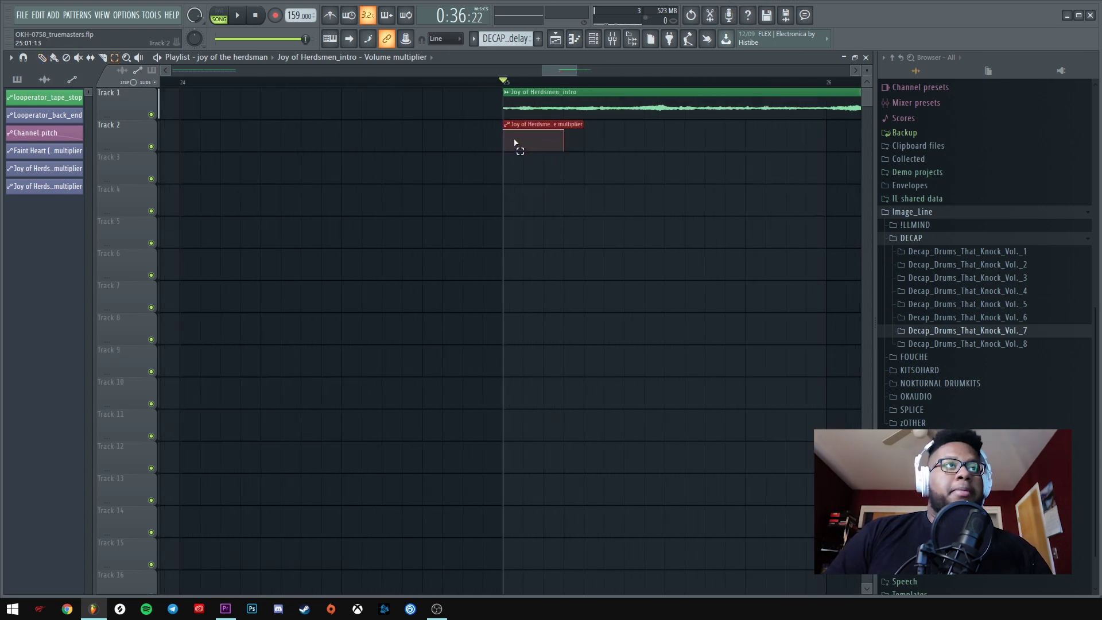
{"action": "key", "text": "ctrl+b"}
{"action": "key", "text": "ctrl+b"}
{"action": "key", "text": "ctrl+b"}
{"action": "key", "text": "ctrl+b"}
{"action": "key", "text": "ctrl+b"}
{"action": "key", "text": "ctrl+b"}
{"action": "key", "text": "ctrl+b"}
Play the sample with its repeated volume automation and set a loop selection from bar 25 to bar 27.
{"action": "left_click", "coordinate": [626, 85], "text": "ctrl"}
{"action": "scroll", "coordinate": [379, 85], "scroll_direction": "down", "scroll_amount": 1}
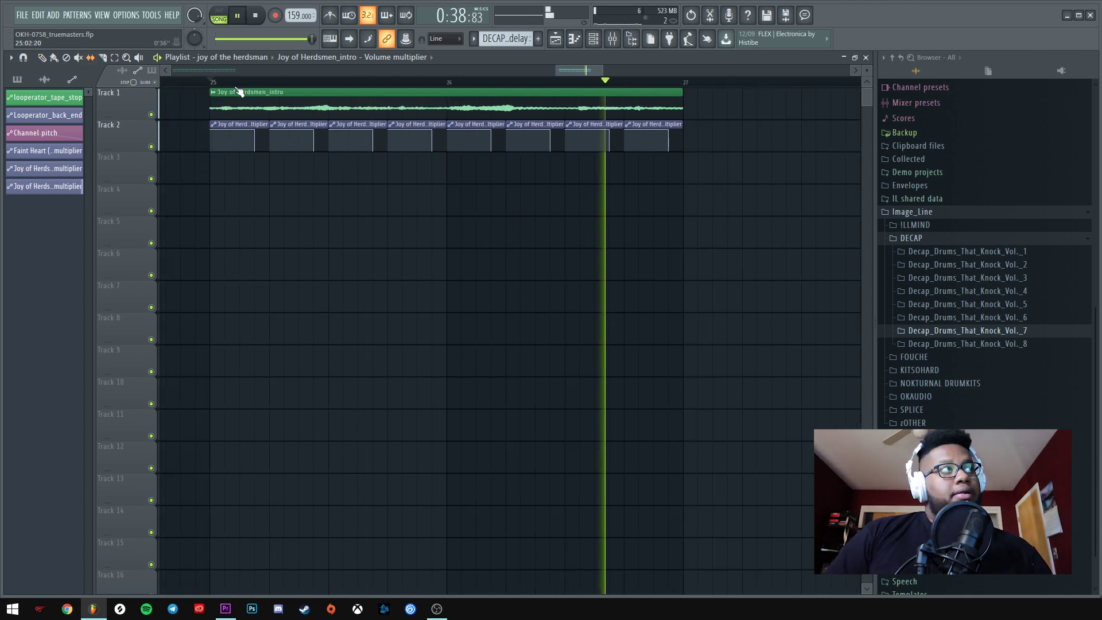
{"action": "left_click", "coordinate": [214, 83]}
{"action": "left_click_drag", "start_coordinate": [215, 84], "coordinate": [683, 85]}
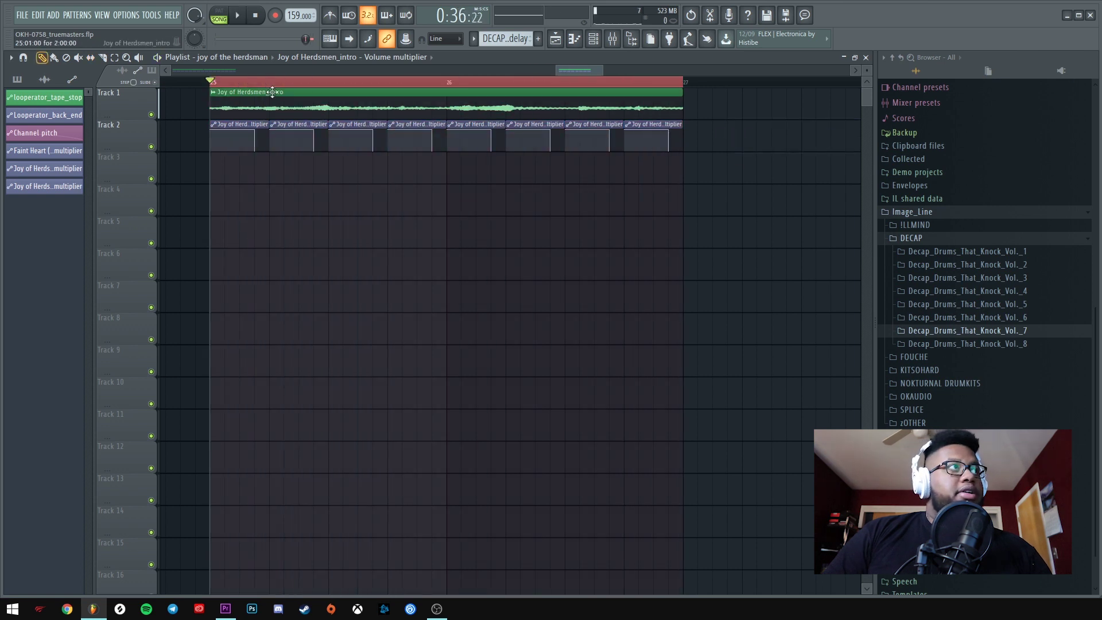
Slip the audio slightly inside the Track 1 clip at bar 25 and play the looped section.
{"action": "scroll", "coordinate": [225, 83], "scroll_direction": "up", "scroll_amount": 2}
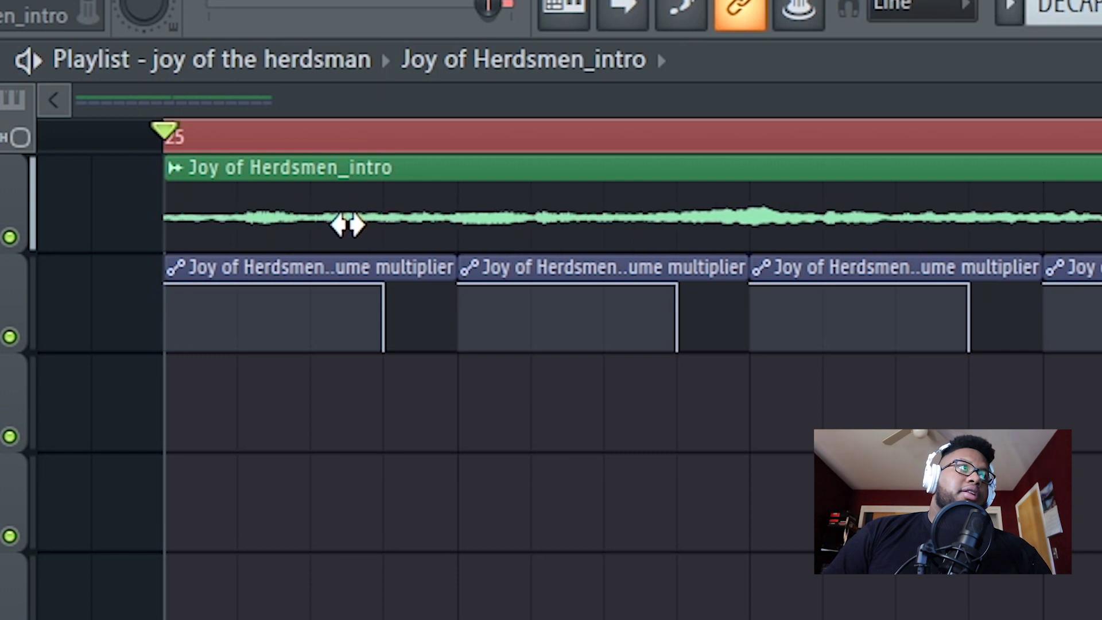
{"action": "left_click_drag", "start_coordinate": [347, 225], "coordinate": [257, 224]}
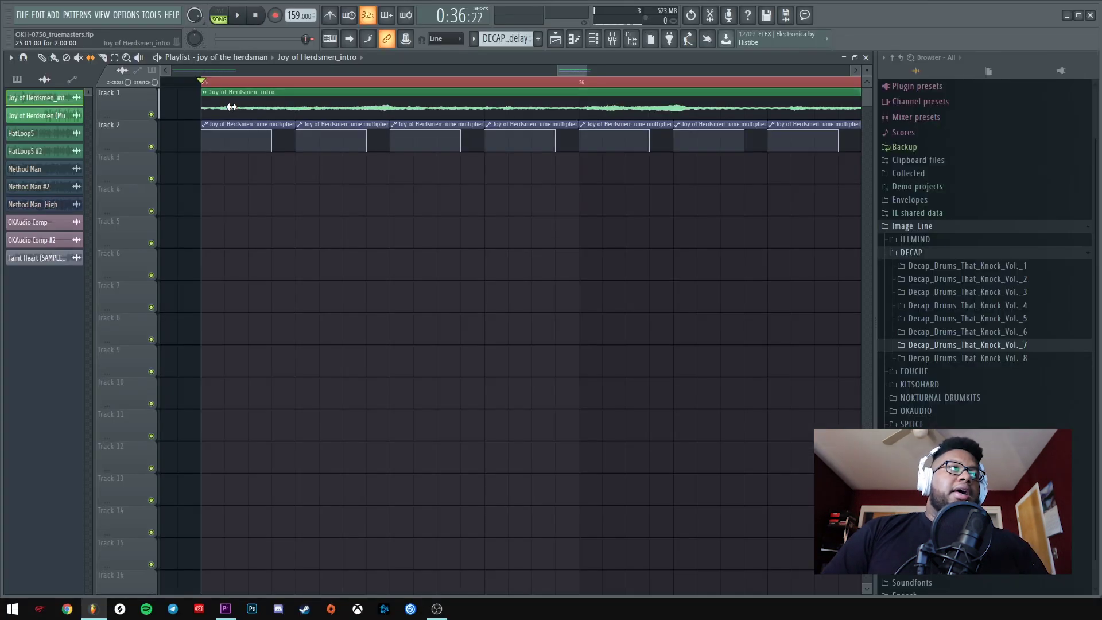
{"action": "key", "text": "space"}
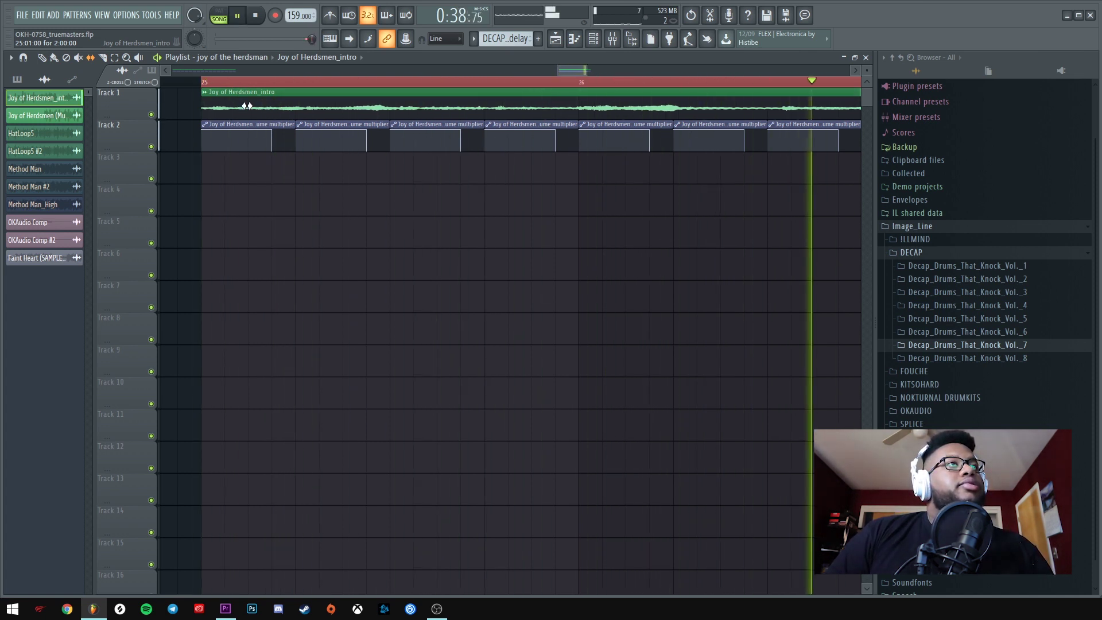
{"action": "key", "text": "space"}
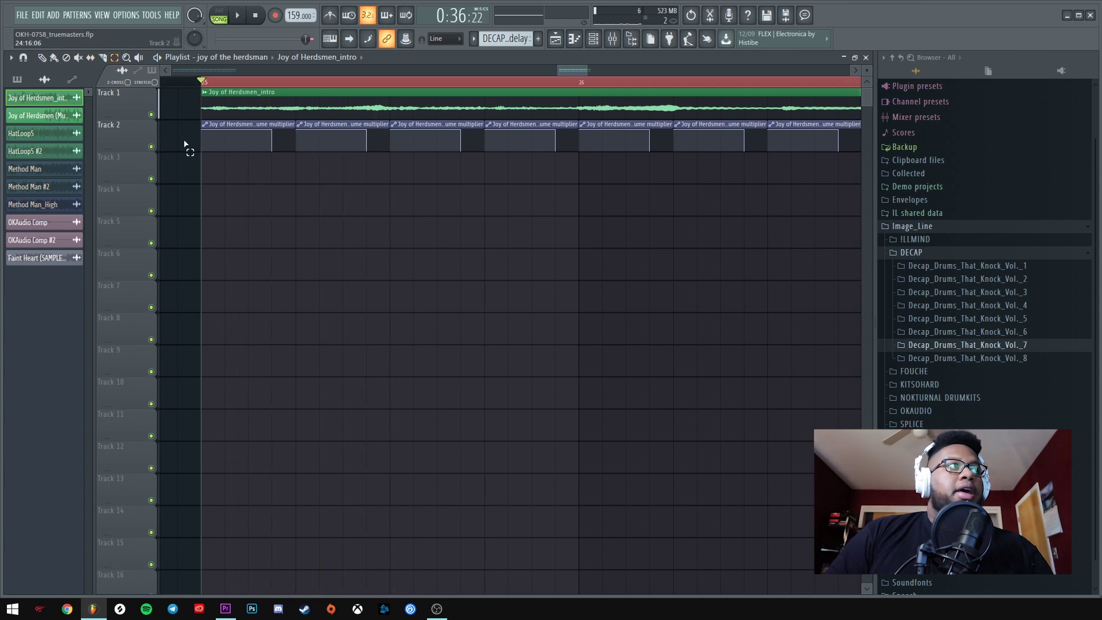
Shift all the volume automation clips on Track 2 one step later, to start at 25:02, and play the loop.
{"action": "left_click_drag", "start_coordinate": [240, 140], "coordinate": [708, 172]}
{"action": "left_click_drag", "start_coordinate": [582, 70], "coordinate": [577, 70]}
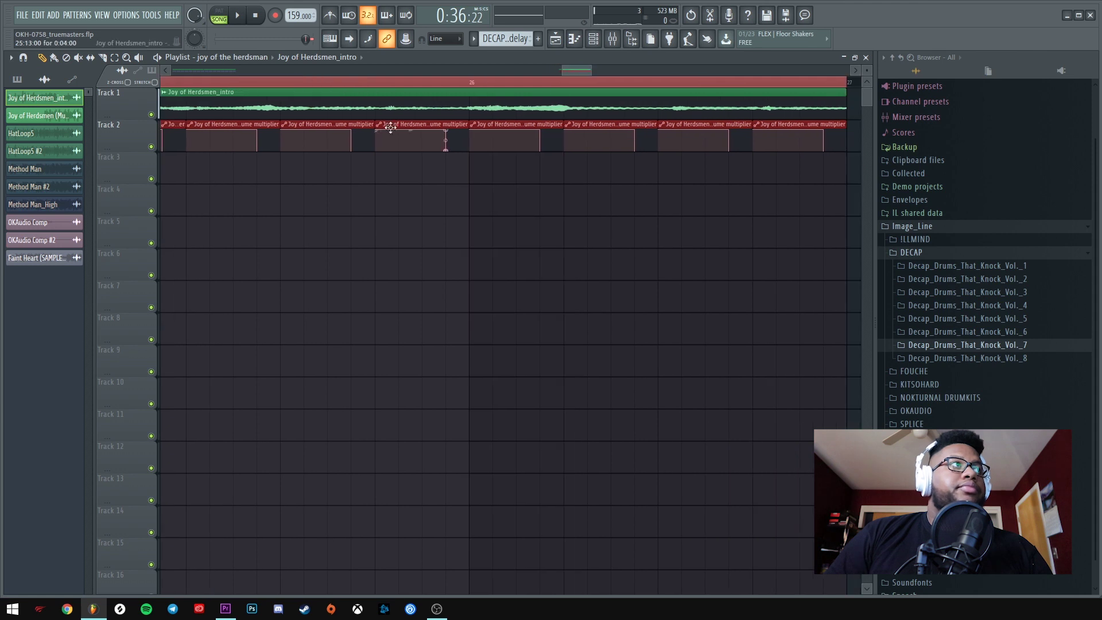
{"action": "left_click_drag", "start_coordinate": [228, 124], "coordinate": [244, 123]}
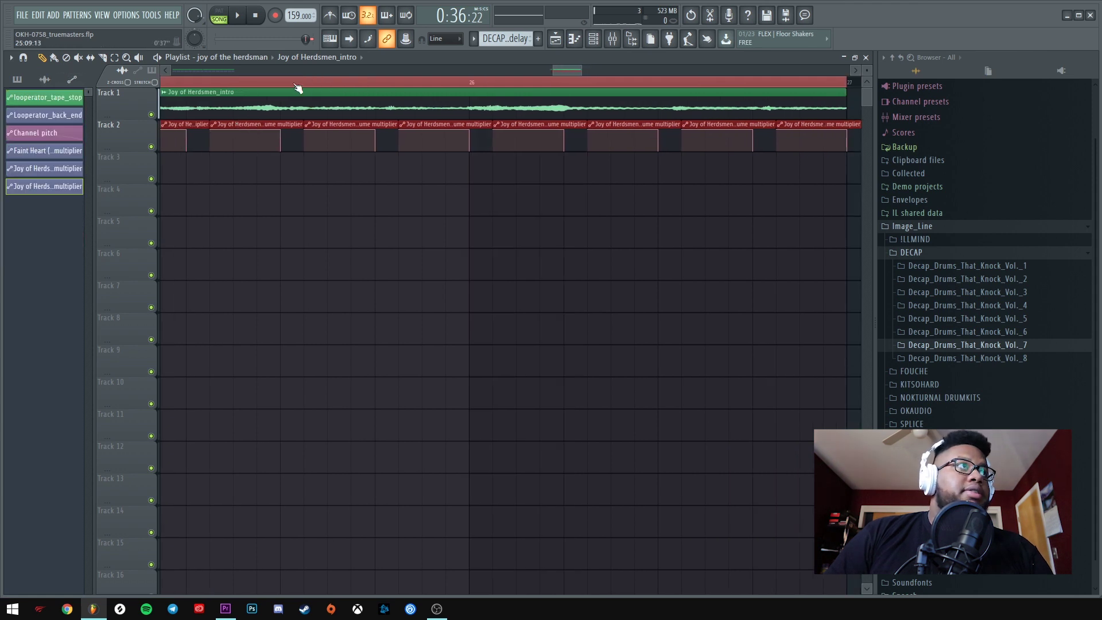
{"action": "scroll", "coordinate": [297, 86], "scroll_direction": "down", "scroll_amount": 3}
{"action": "scroll", "coordinate": [183, 85], "scroll_direction": "up", "scroll_amount": 1}
{"action": "scroll", "coordinate": [183, 87], "scroll_direction": "up", "scroll_amount": 2}
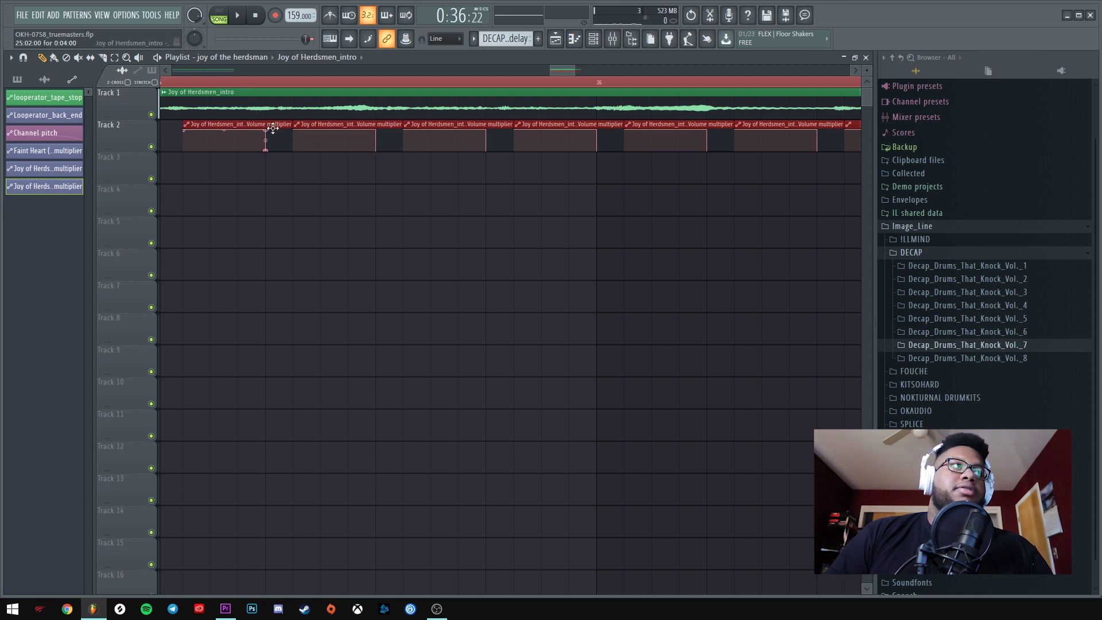
{"action": "key", "text": "space"}
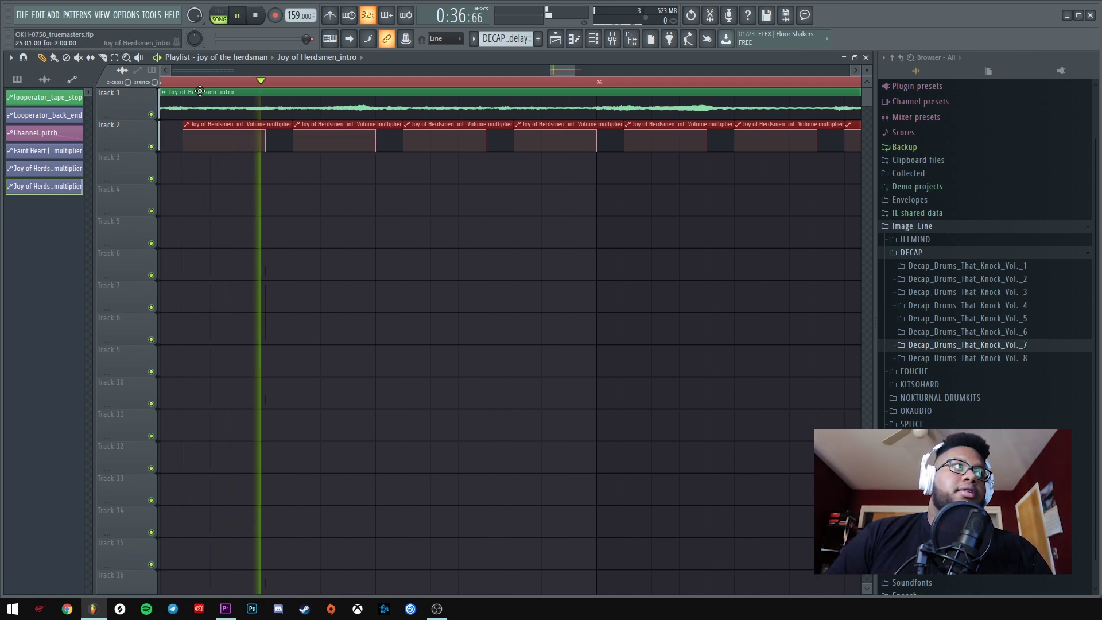
{"action": "scroll", "coordinate": [211, 86], "scroll_direction": "down", "scroll_amount": 2}
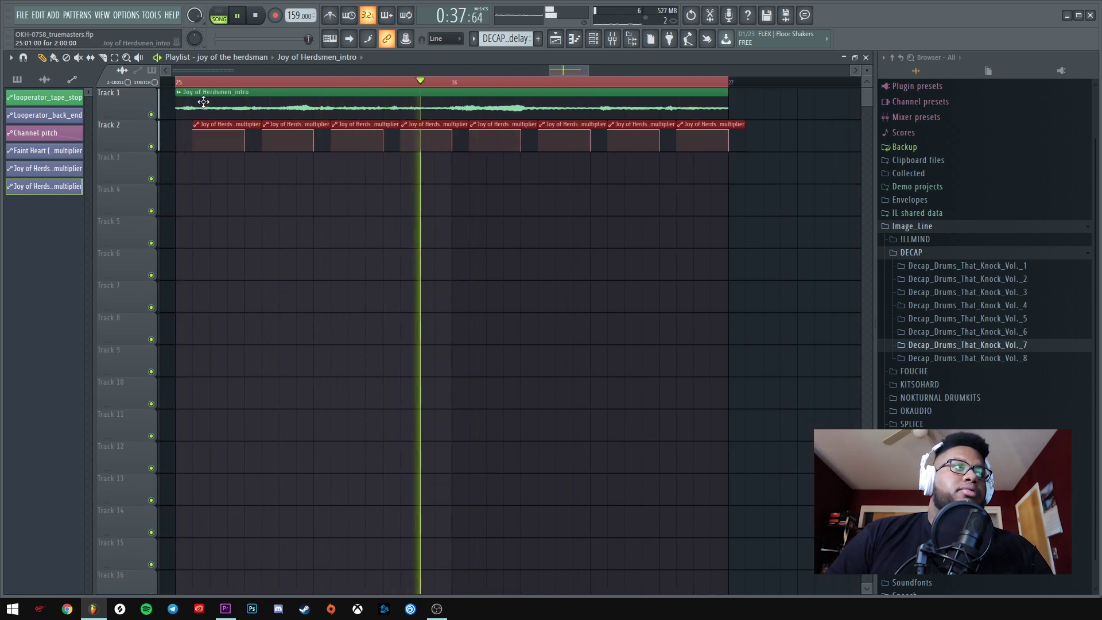
Trim the start of the Track 1 clip to just past bar 25 and play the looped section.
{"action": "key", "text": "space"}
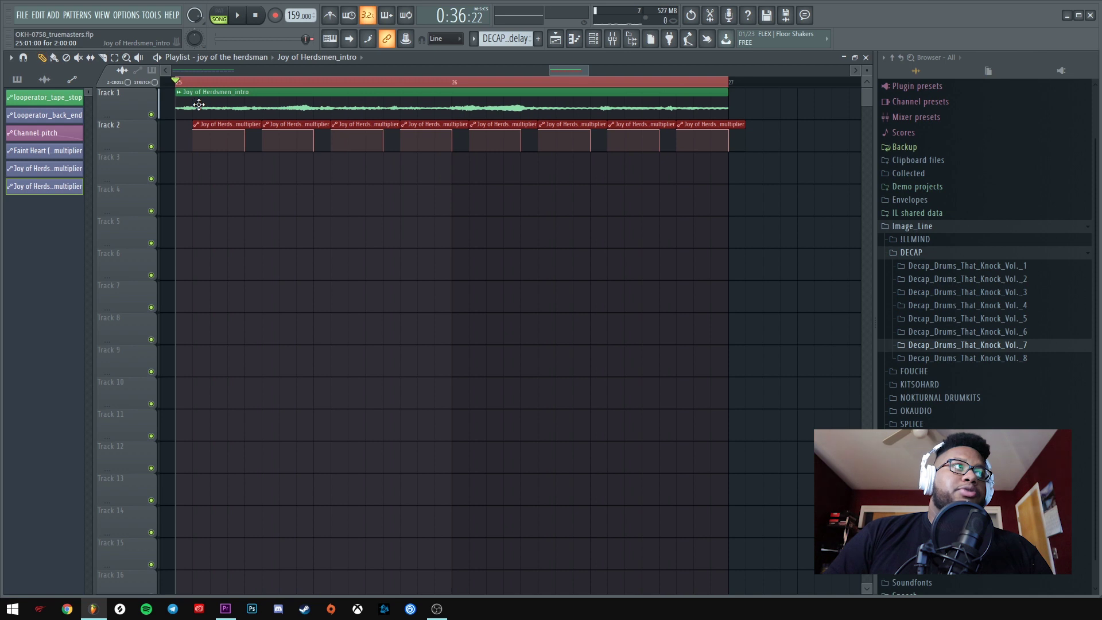
{"action": "left_click_drag", "start_coordinate": [202, 100], "coordinate": [206, 104]}
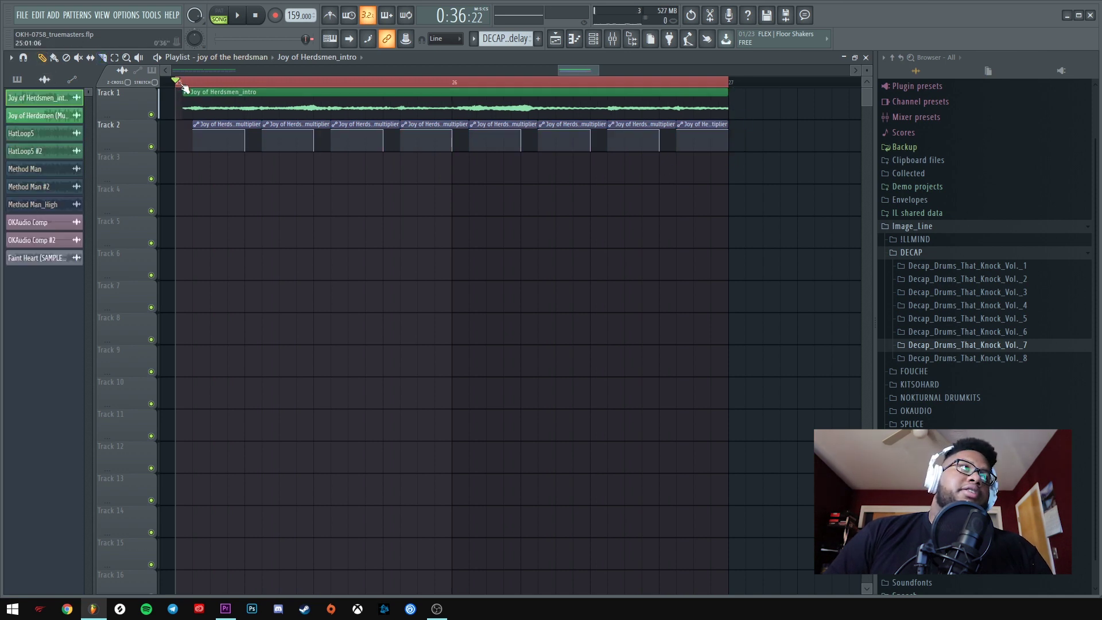
{"action": "scroll", "coordinate": [183, 86], "scroll_direction": "up", "scroll_amount": 1}
{"action": "key", "text": "space"}
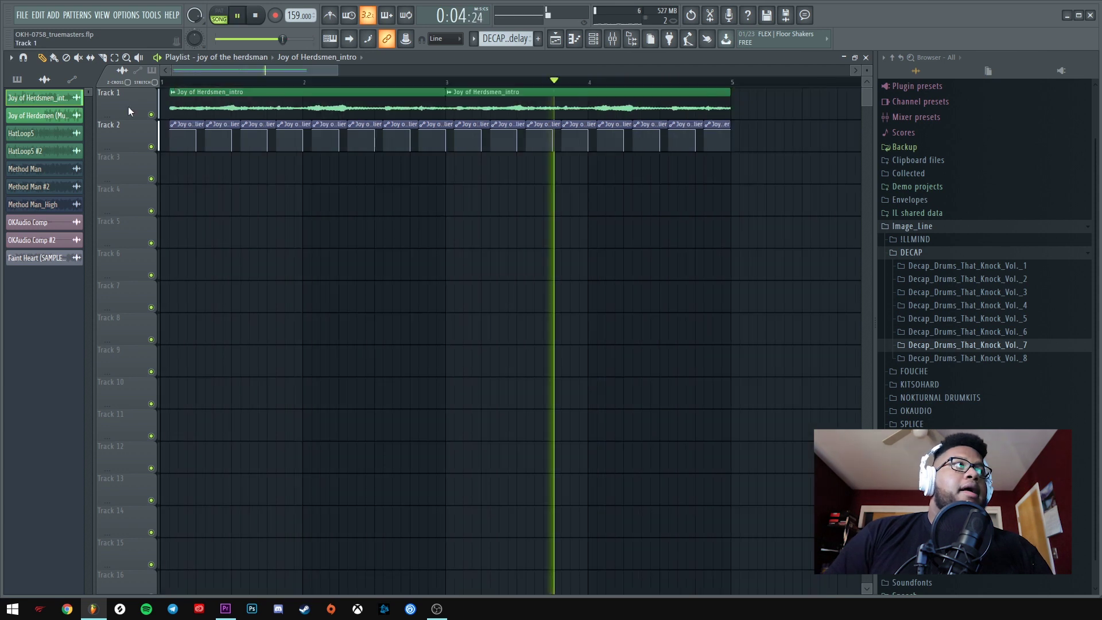
{"action": "key", "text": "space"}
Consolidate Track 1 from the song start, rendering it to a WAV file.
{"action": "right_click", "coordinate": [129, 97]}
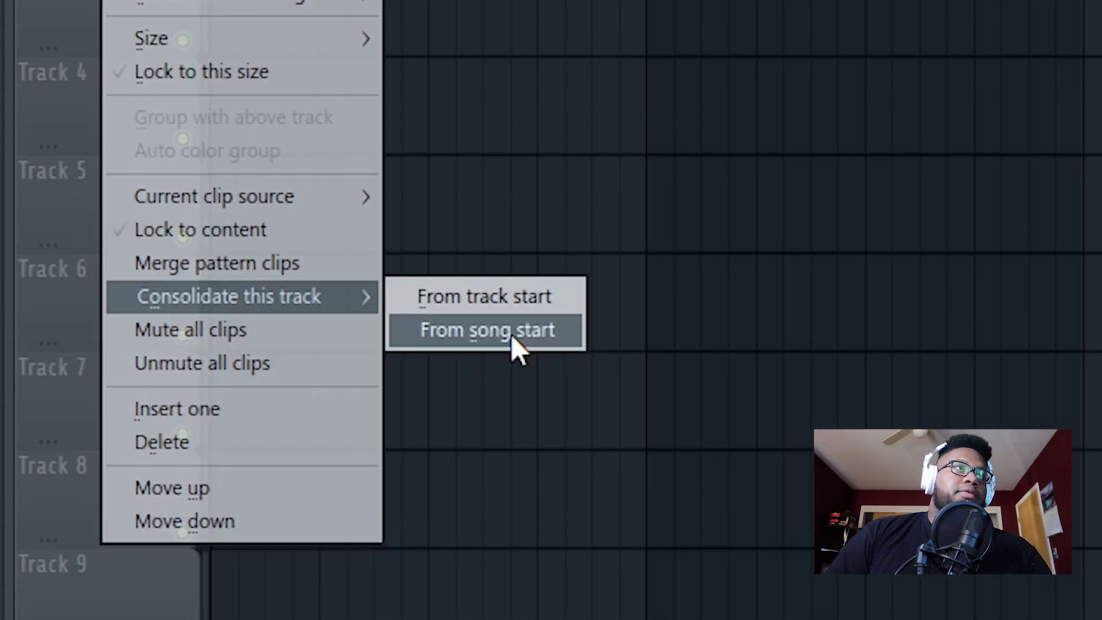
{"action": "left_click", "coordinate": [511, 332]}
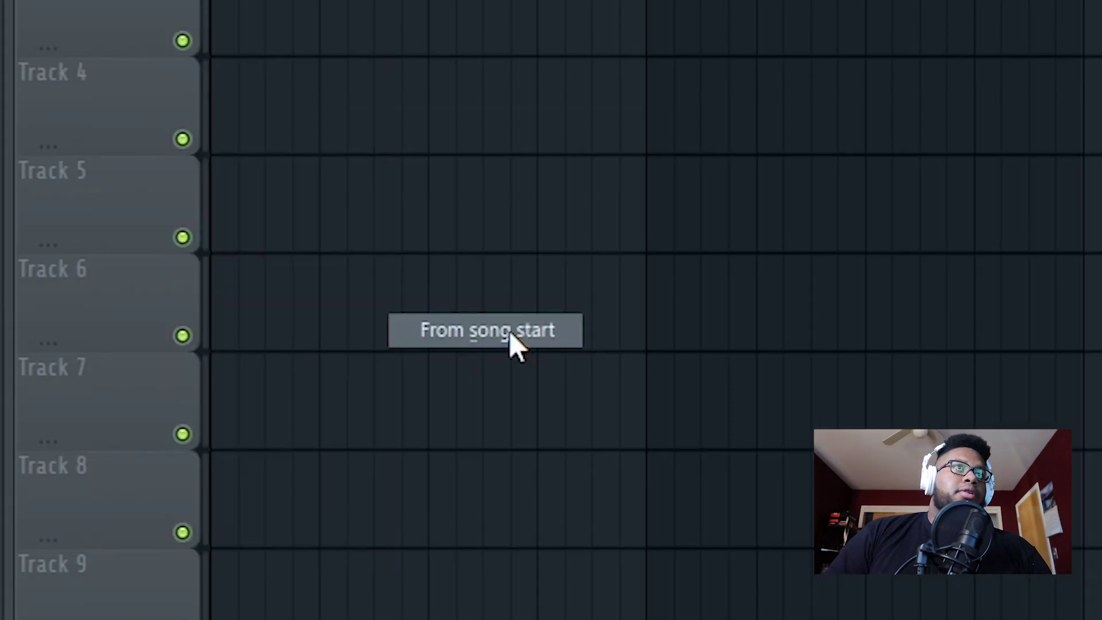
{"action": "left_click_drag", "start_coordinate": [1099, 184], "coordinate": [651, 175]}
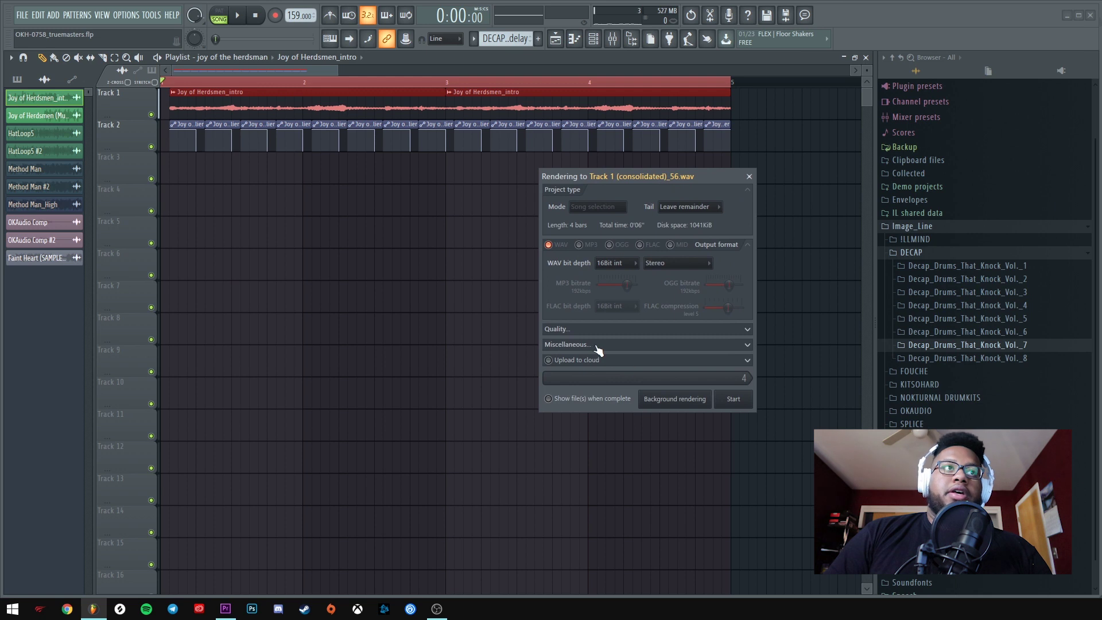
{"action": "left_click", "coordinate": [733, 401]}
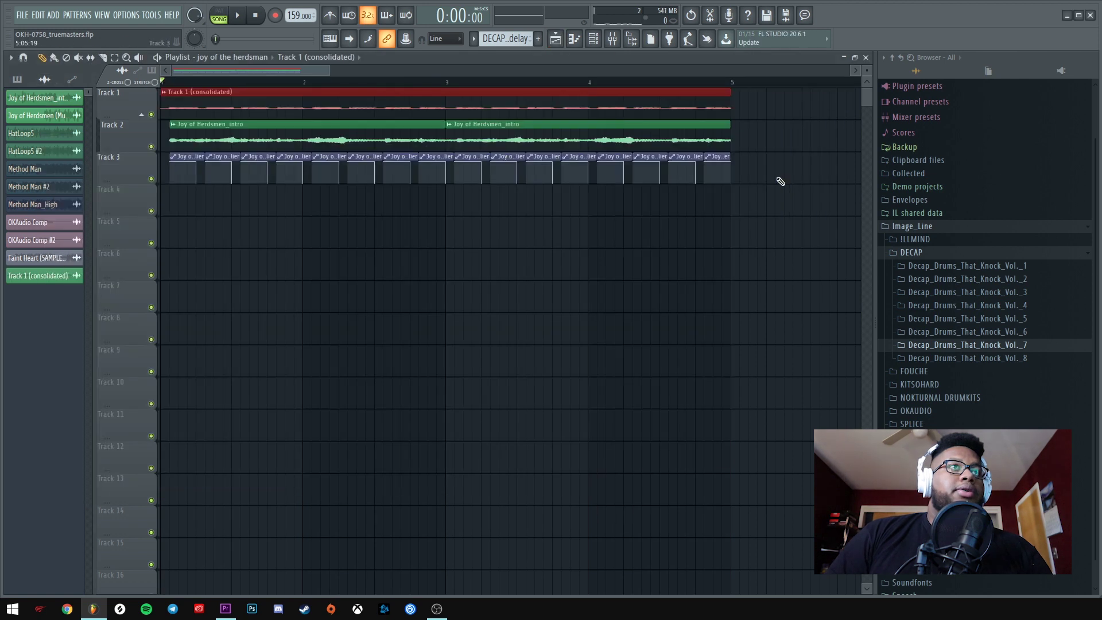
Normalize the consolidated Track 1 sample in its channel settings and play it back.
{"action": "mouse_move", "coordinate": [703, 142]}
{"action": "left_mouse_down"}
{"action": "mouse_move", "coordinate": [349, 146]}
{"action": "mouse_move", "coordinate": [556, 183]}
{"action": "mouse_move", "coordinate": [717, 171]}
{"action": "left_mouse_up"}
{"action": "double_click", "coordinate": [264, 109]}
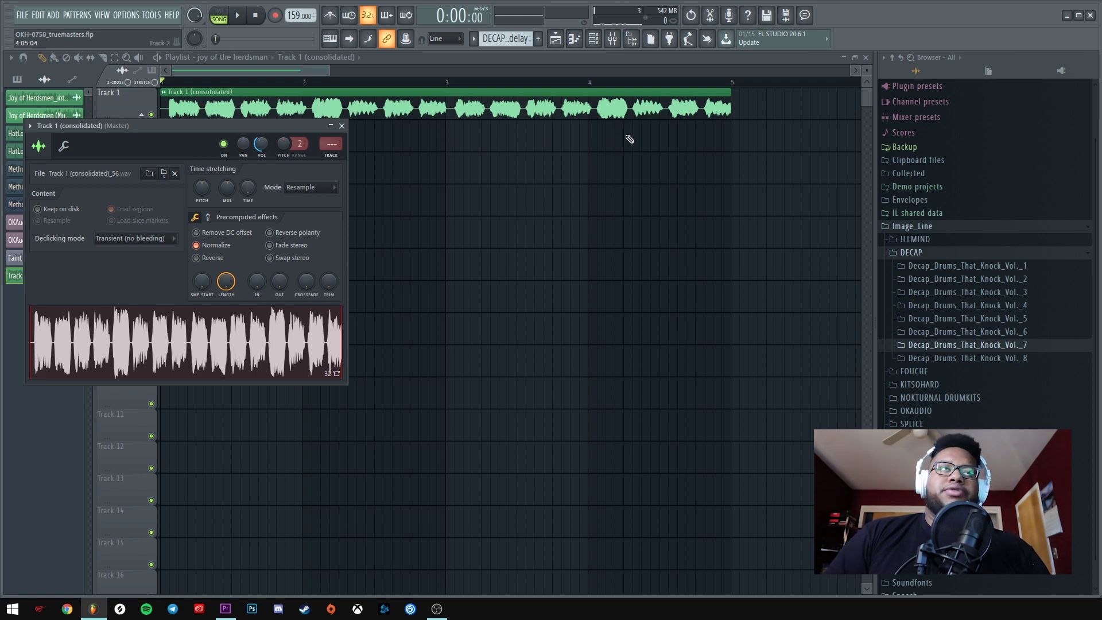
{"action": "left_click_drag", "start_coordinate": [264, 71], "coordinate": [196, 85]}
{"action": "key", "text": "space"}
{"action": "double_click", "coordinate": [239, 109]}
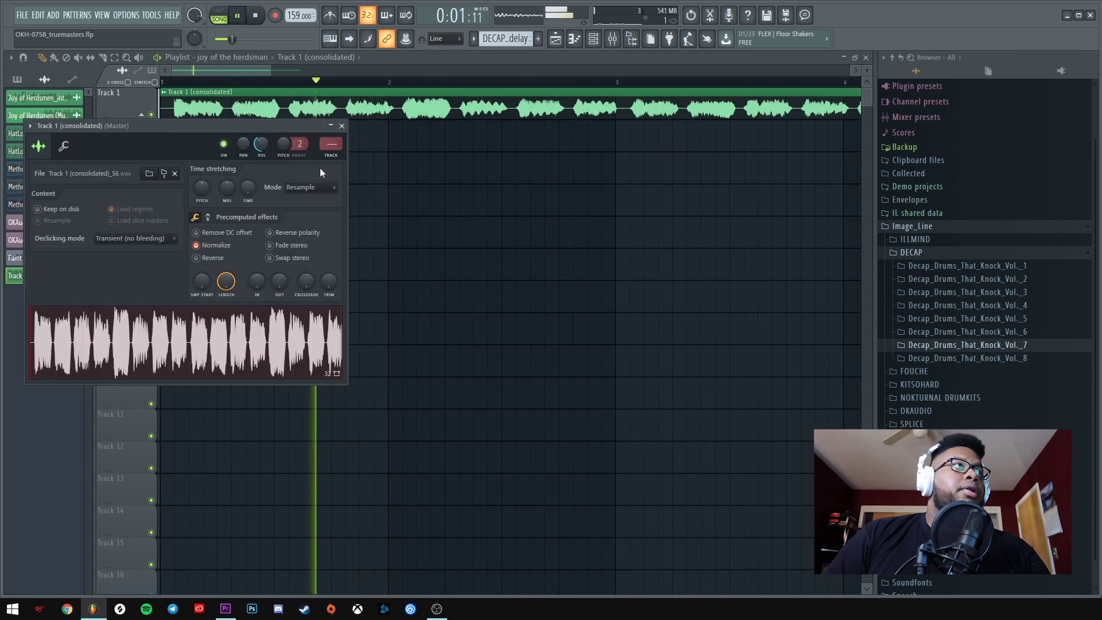
{"action": "key", "text": "Escape"}
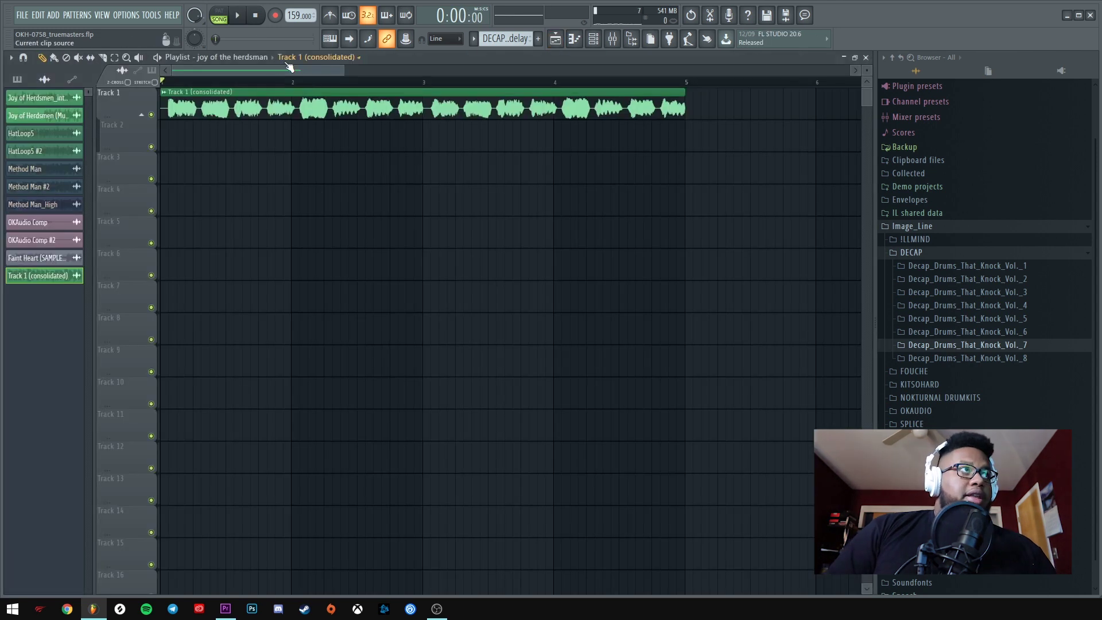
Switch the playlist to the main arrangement and play it from bar 9.
{"action": "left_click", "coordinate": [253, 56]}
{"action": "left_click", "coordinate": [236, 81]}
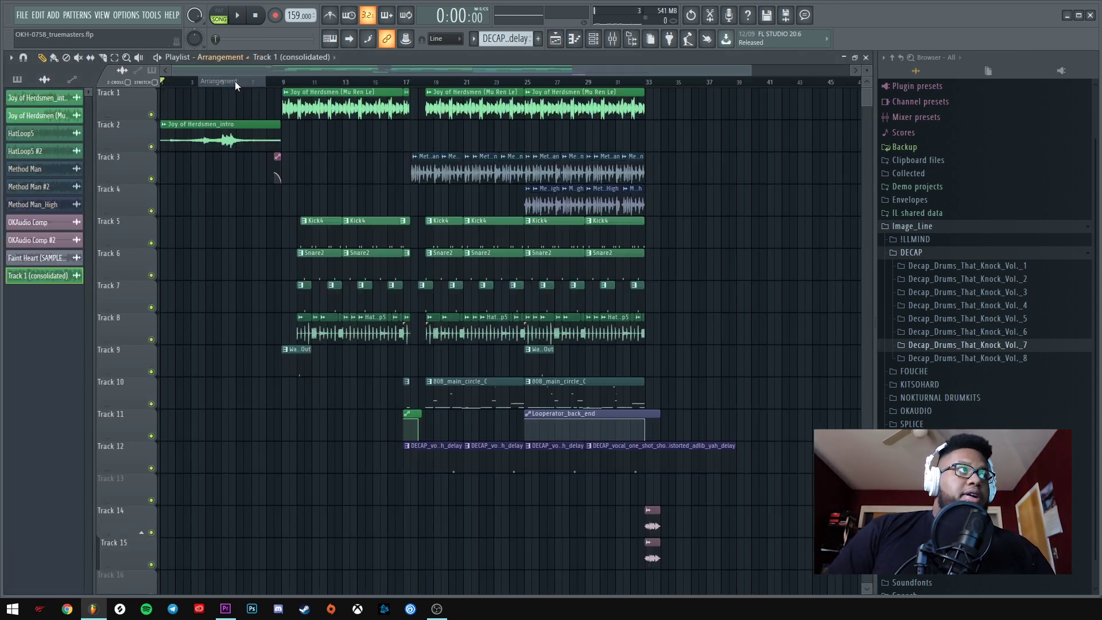
{"action": "left_click", "coordinate": [278, 82]}
{"action": "key", "text": "space"}
{"action": "scroll", "coordinate": [291, 88], "scroll_direction": "up", "scroll_amount": 3}
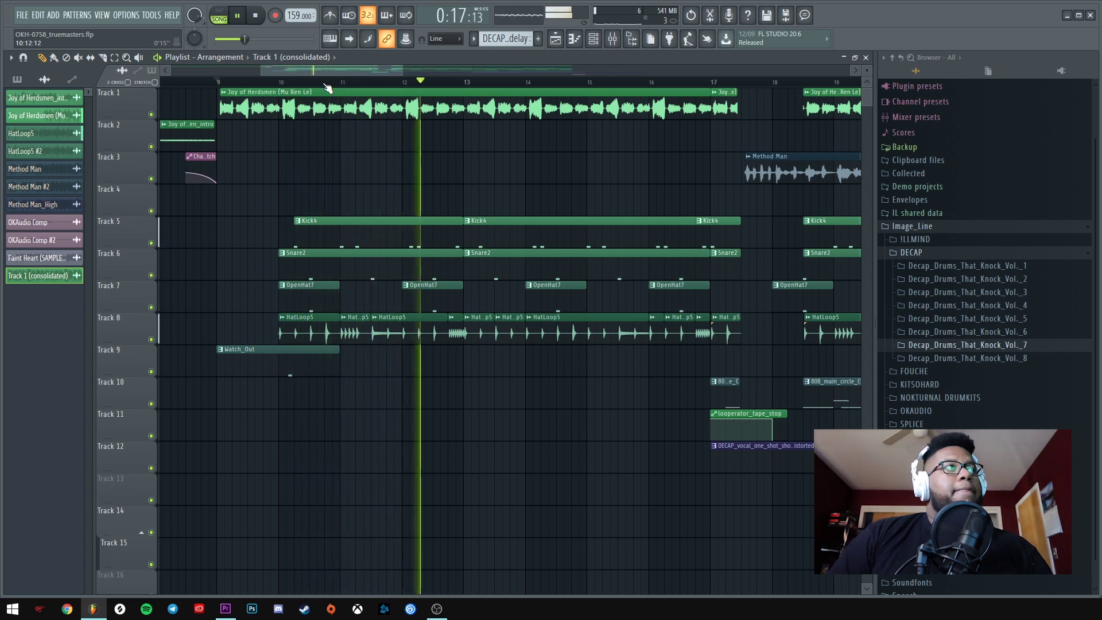
{"action": "key", "text": "space"}
Place the Kick4, Snare2 and OpenHat7 patterns on Tracks 4, 5 and 6 in the empty area from bar 43.
{"action": "scroll", "coordinate": [327, 87], "scroll_direction": "down", "scroll_amount": 4}
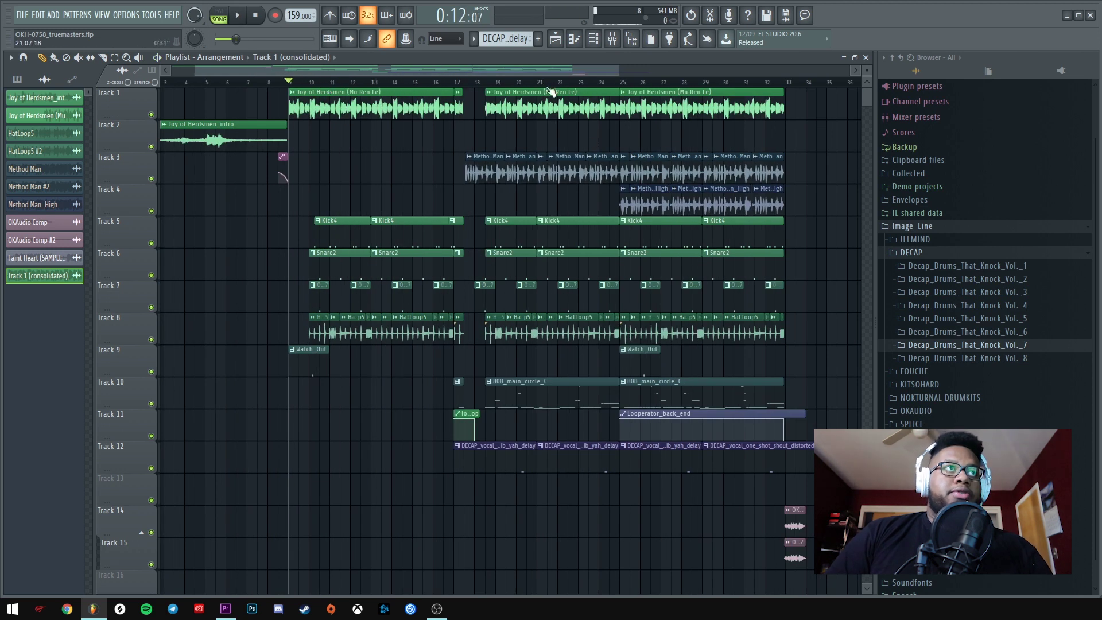
{"action": "scroll", "coordinate": [551, 89], "scroll_direction": "down", "scroll_amount": 3}
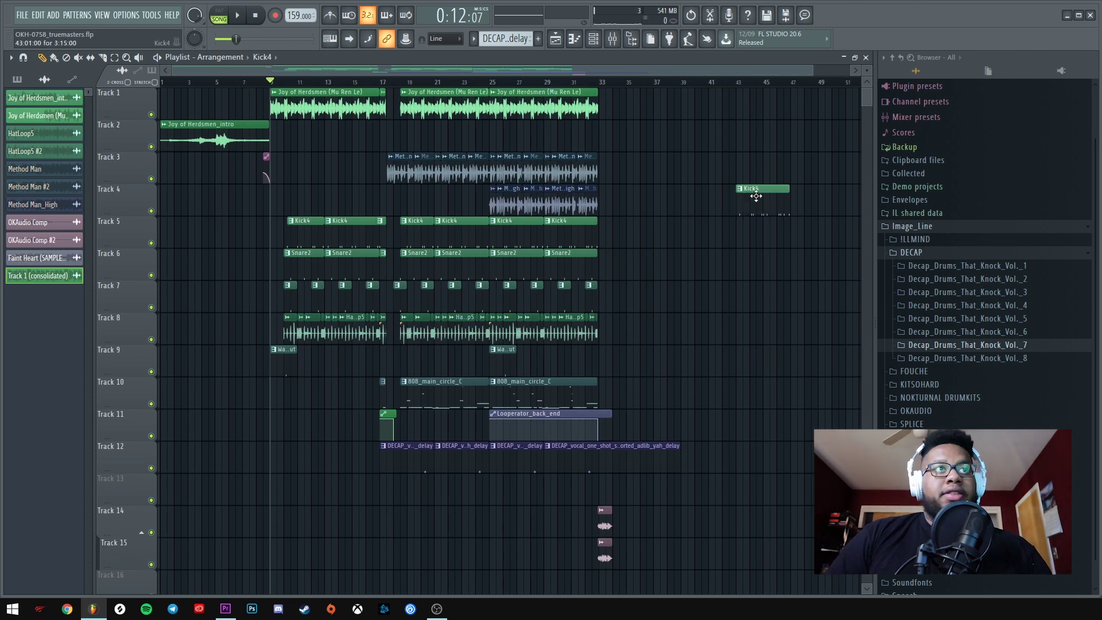
{"action": "left_click_drag", "start_coordinate": [638, 273], "coordinate": [775, 241]}
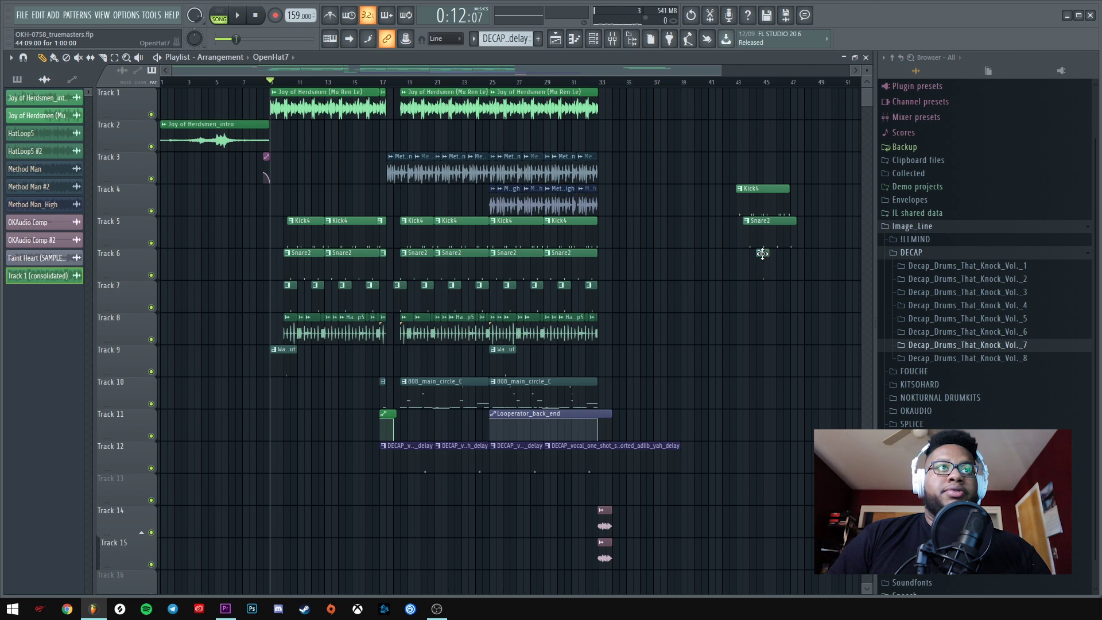
{"action": "left_click", "coordinate": [763, 232]}
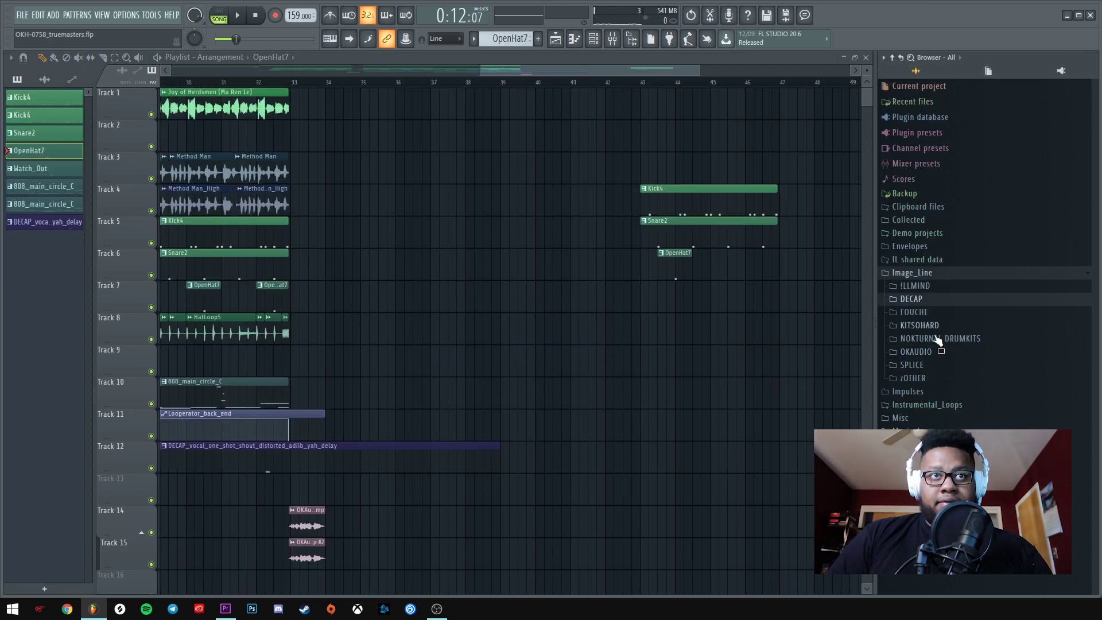
Browse to the Kicks of the KITSOHARD Tunnel Vision Vol. 2 kit, set the playhead to bar 43 and preview Kick4.
{"action": "left_click", "coordinate": [939, 327]}
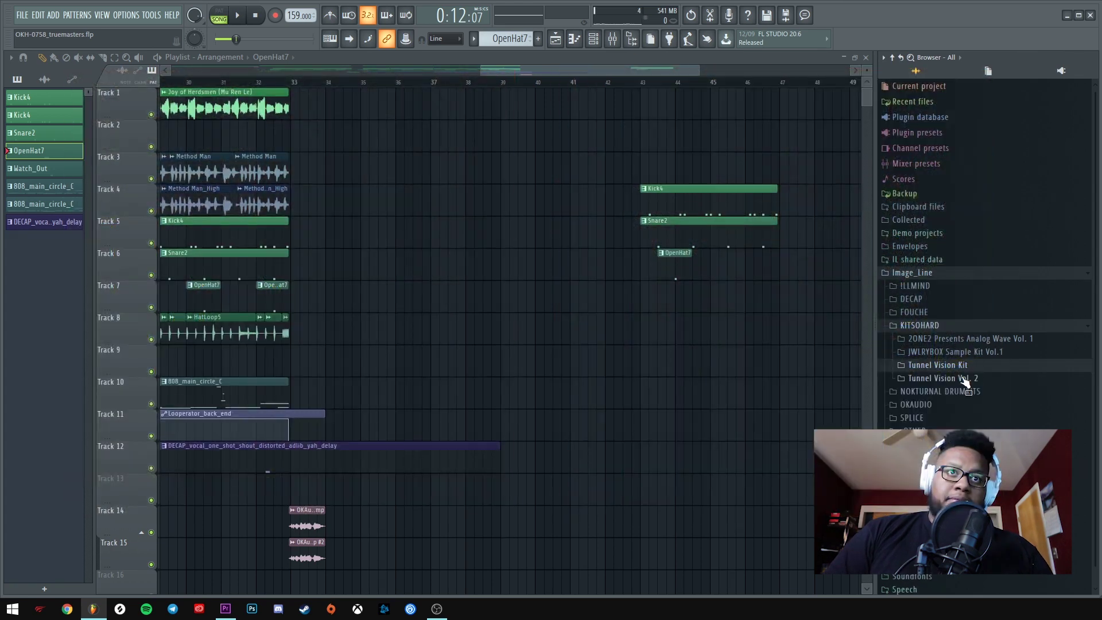
{"action": "left_click", "coordinate": [970, 381]}
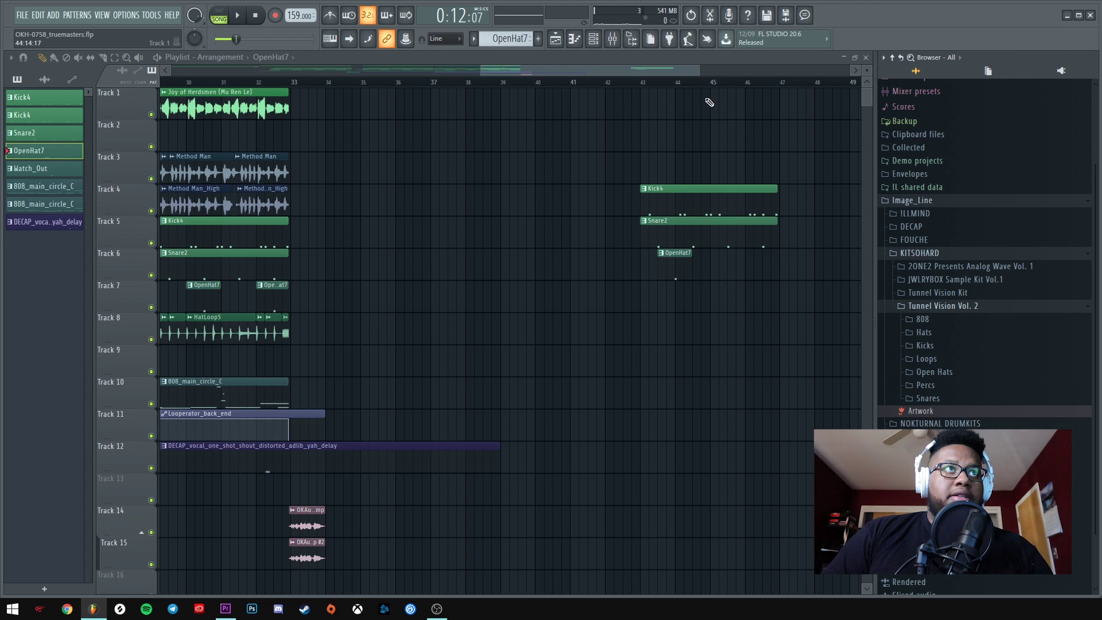
{"action": "scroll", "coordinate": [709, 102], "scroll_direction": "up", "scroll_amount": 4}
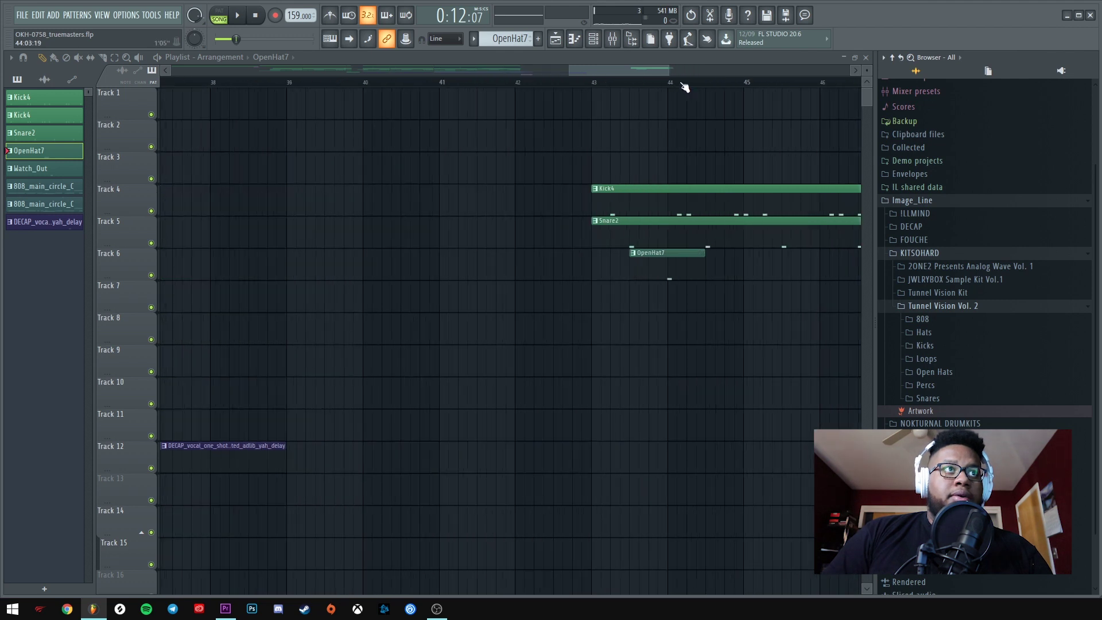
{"action": "left_click", "coordinate": [939, 347]}
{"action": "left_click", "coordinate": [572, 80]}
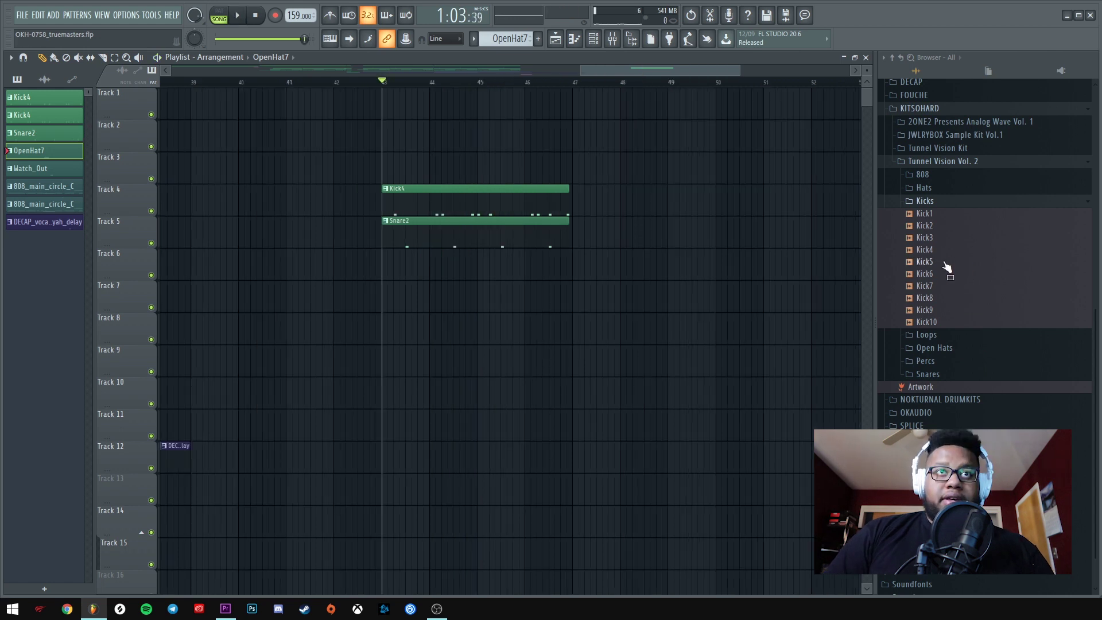
{"action": "left_click", "coordinate": [932, 251]}
{"action": "key", "text": "space"}
{"action": "left_click", "coordinate": [947, 203]}
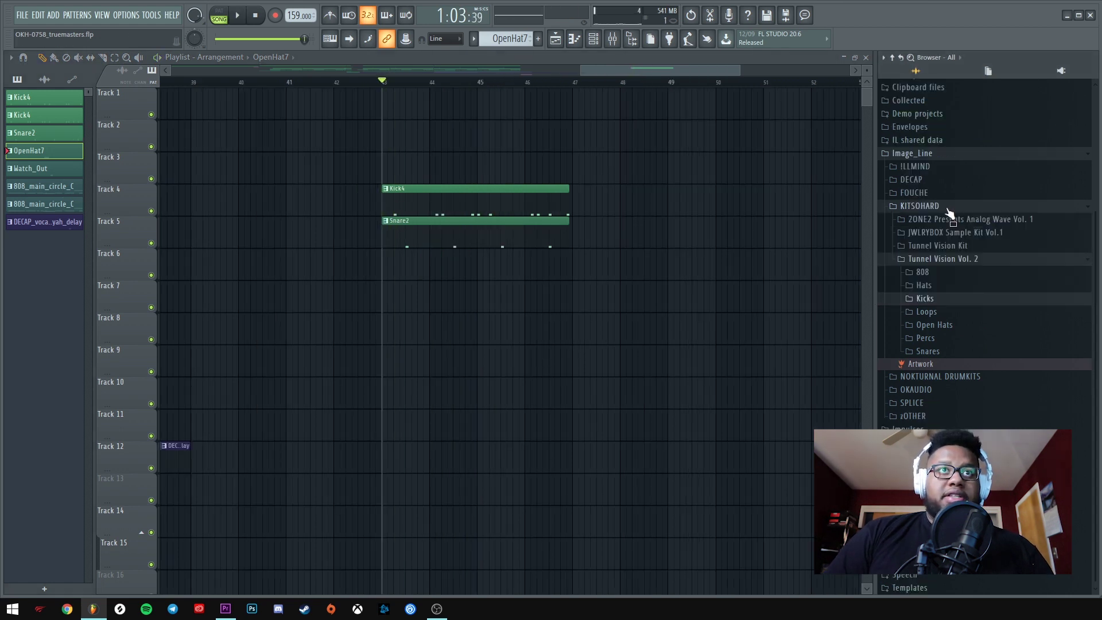
Preview Snare2 from the Snares folder of Tunnel Vision Vol. 2 and collapse the folder.
{"action": "left_click", "coordinate": [941, 353]}
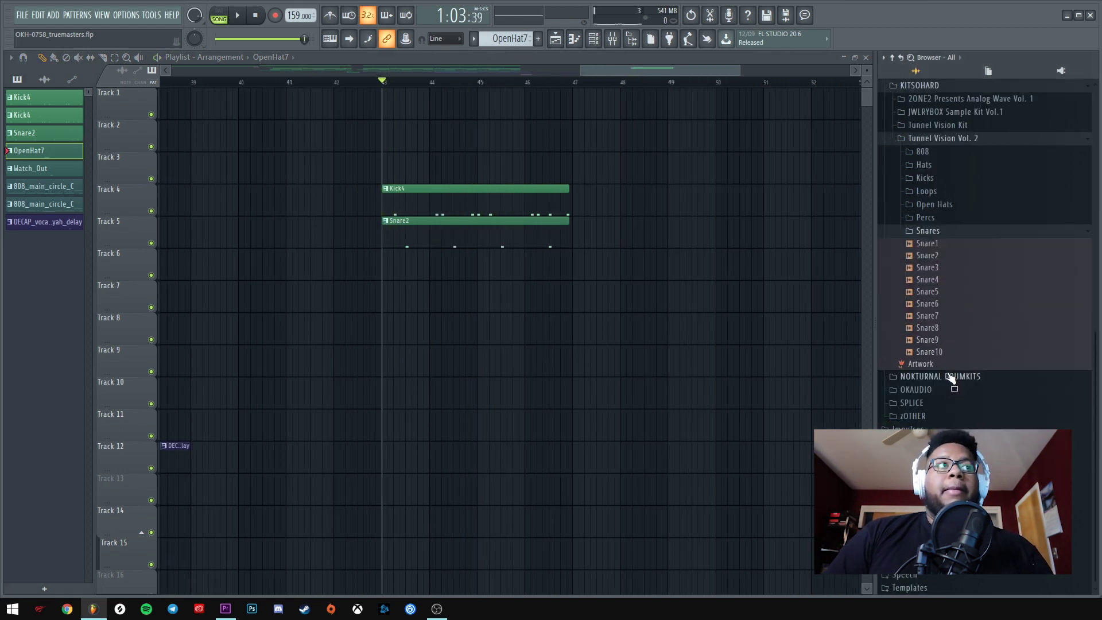
{"action": "key", "text": "space"}
{"action": "key", "text": "space"}
{"action": "left_click", "coordinate": [944, 256]}
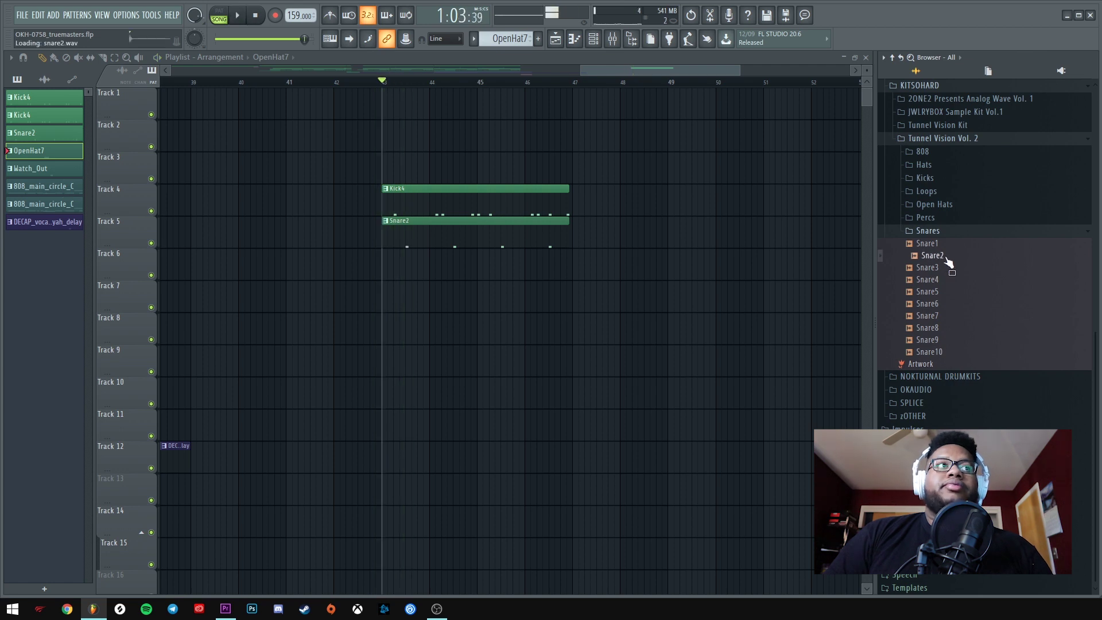
{"action": "left_click", "coordinate": [940, 232]}
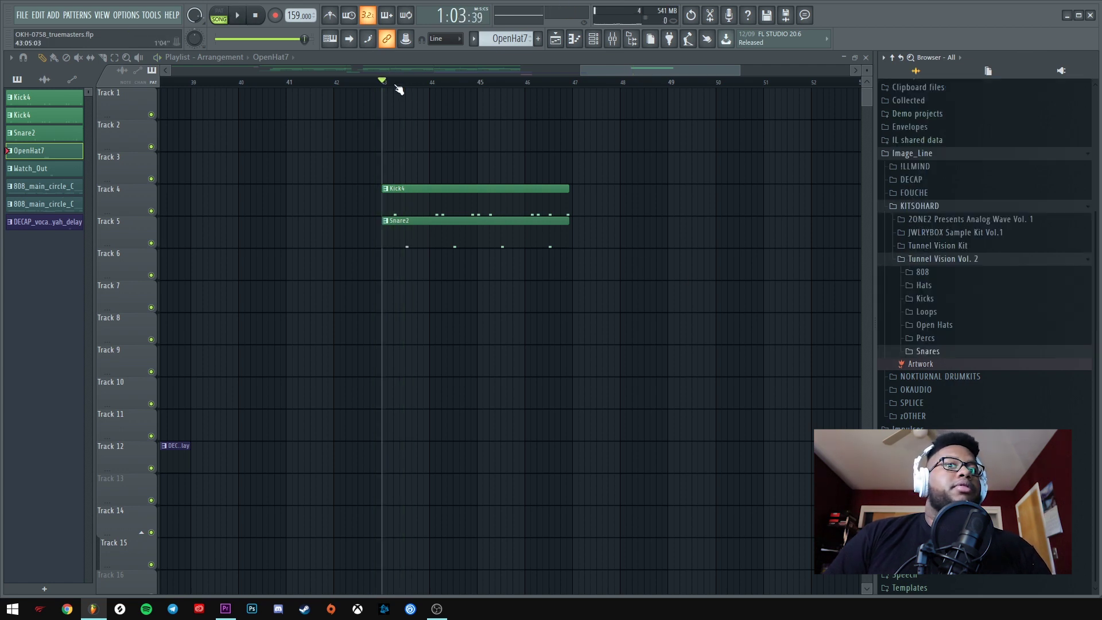
List the project's audio clips in the picker and audition hat loops from the kit's Loops folder.
{"action": "scroll", "coordinate": [398, 86], "scroll_direction": "down", "scroll_amount": 4}
{"action": "scroll", "coordinate": [446, 69], "scroll_direction": "right", "scroll_amount": 2}
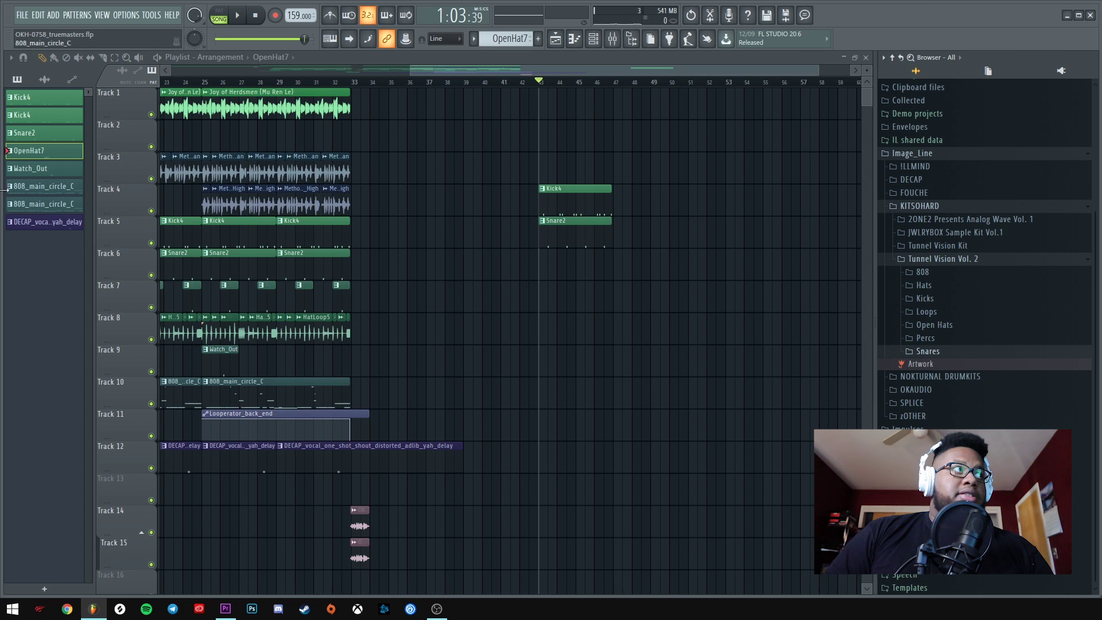
{"action": "left_click", "coordinate": [45, 79]}
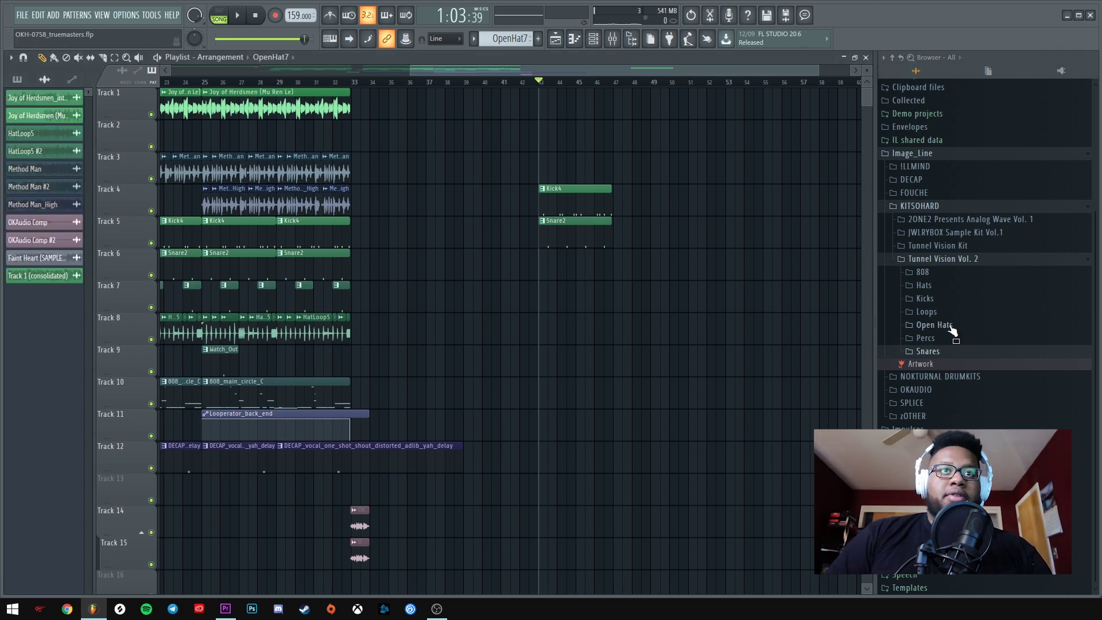
{"action": "left_click", "coordinate": [935, 312]}
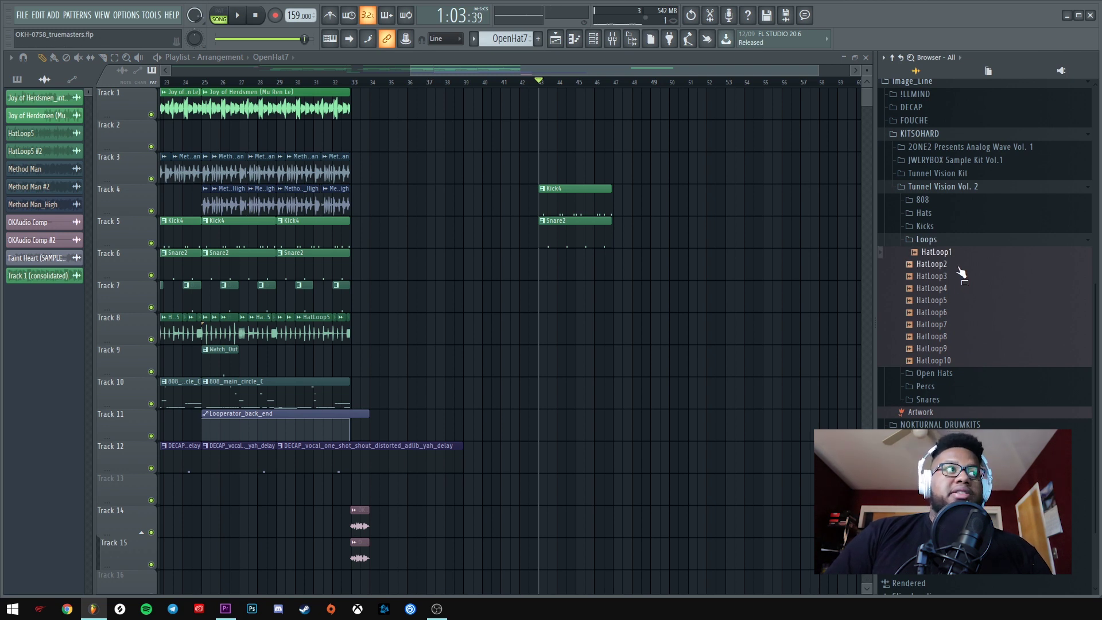
{"action": "left_click_drag", "start_coordinate": [961, 274], "coordinate": [488, 372]}
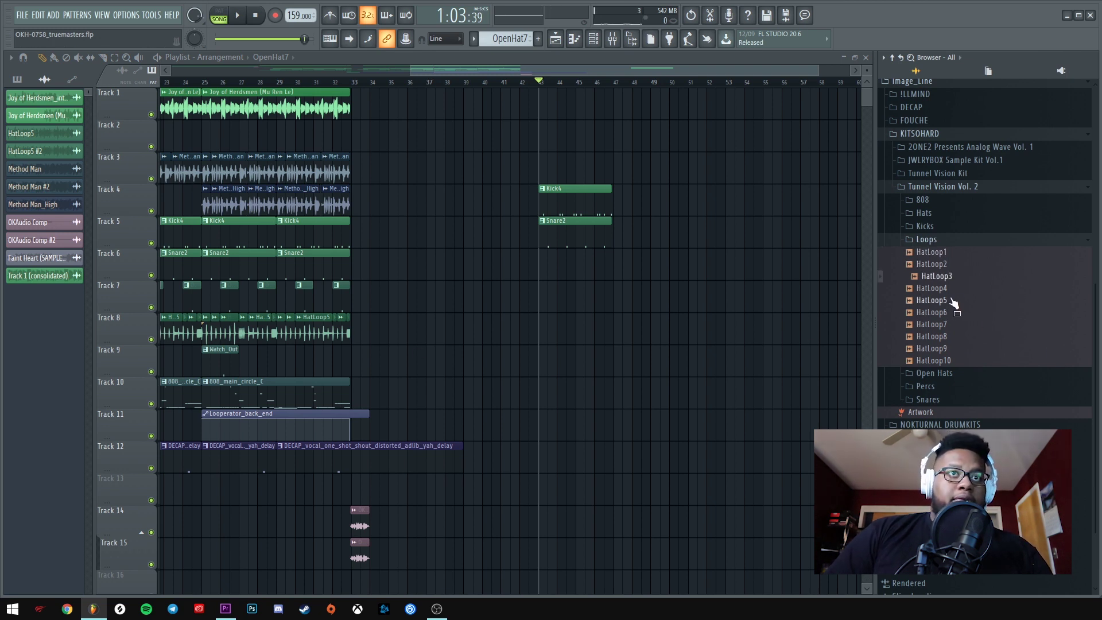
{"action": "key", "text": "space"}
Place the HatLoop5 #2 clip on Track 6 at bar 49 and play it.
{"action": "left_click_drag", "start_coordinate": [942, 301], "coordinate": [490, 264]}
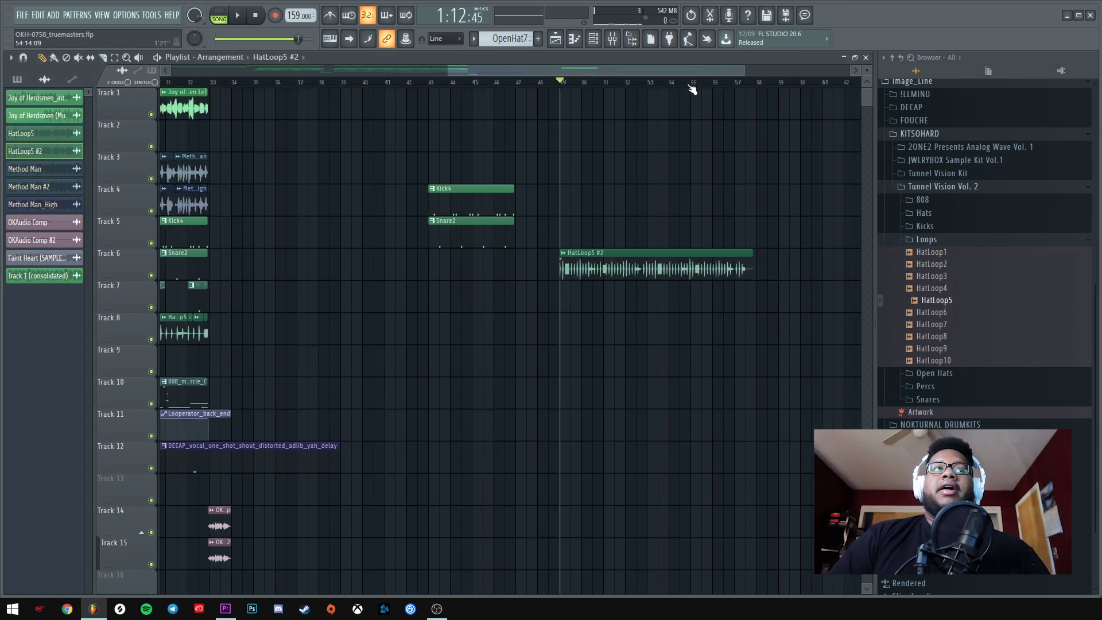
{"action": "scroll", "coordinate": [691, 90], "scroll_direction": "up", "scroll_amount": 2}
{"action": "key", "text": "space"}
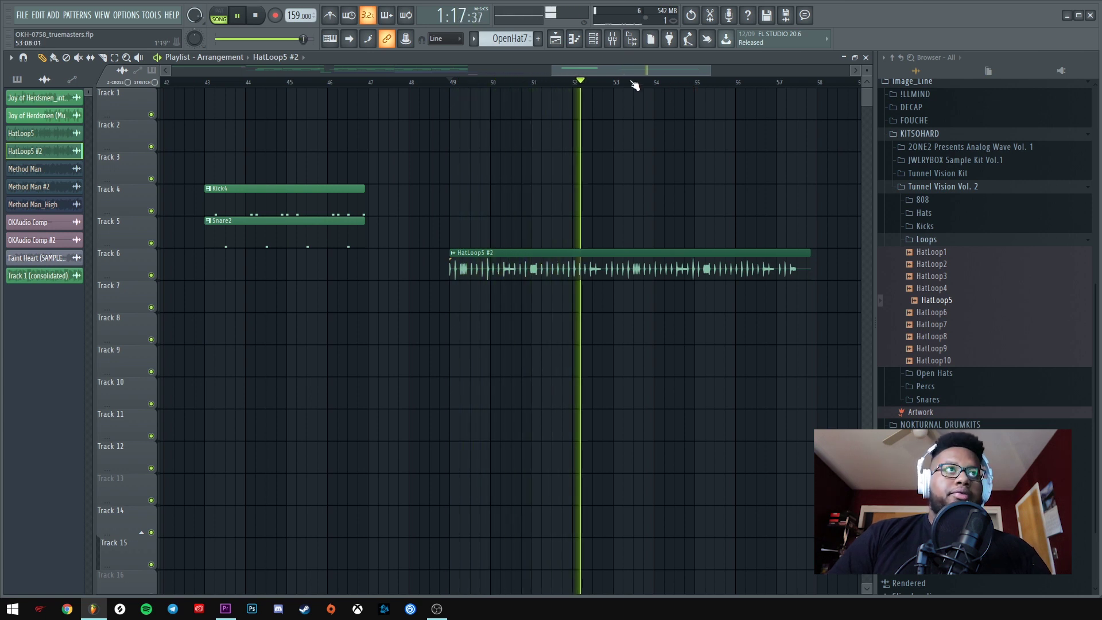
{"action": "key", "text": "space"}
Slice the HatLoop5 #2 clip at about 53:05 and delete the part after the cut.
{"action": "scroll", "coordinate": [632, 86], "scroll_direction": "up", "scroll_amount": 3}
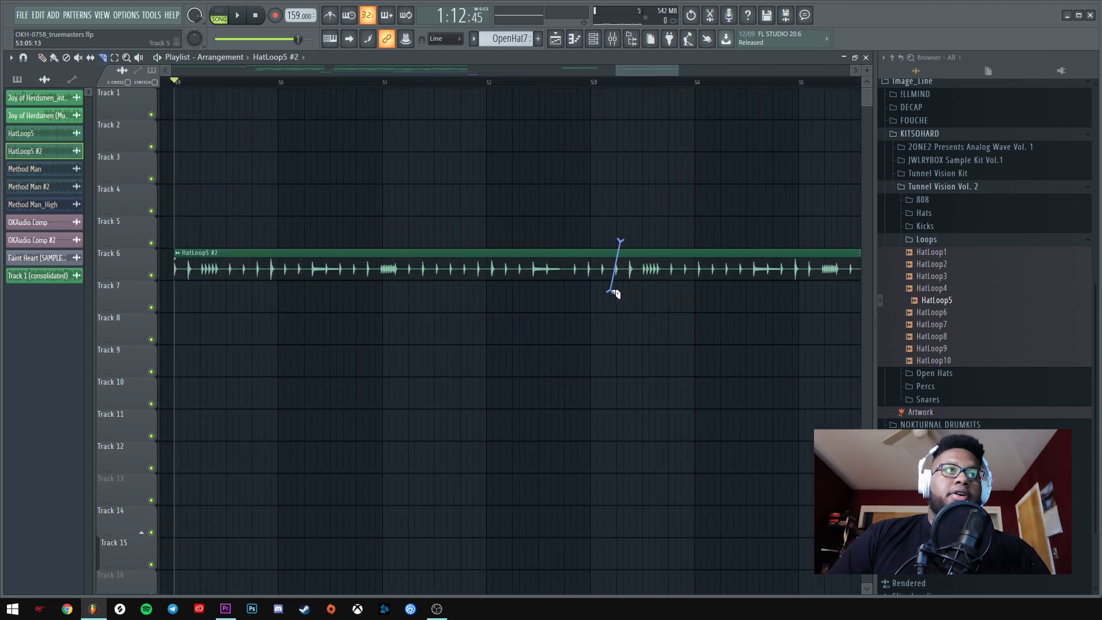
{"action": "right_click", "coordinate": [649, 271], "text": "alt"}
{"action": "right_click", "coordinate": [677, 265]}
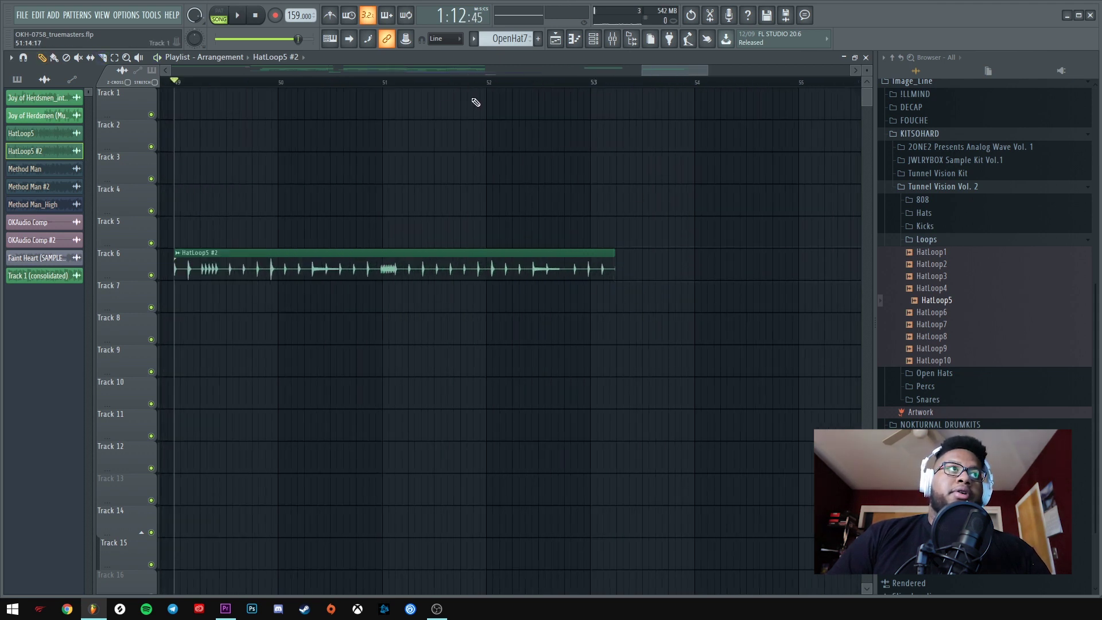
{"action": "left_click", "coordinate": [668, 256]}
{"action": "right_click", "coordinate": [668, 265]}
Extend the HatLoop5 #2 clip back to its full length and play it.
{"action": "left_click_drag", "start_coordinate": [614, 265], "coordinate": [972, 256]}
{"action": "scroll", "coordinate": [560, 83], "scroll_direction": "down", "scroll_amount": 5}
{"action": "key", "text": "space"}
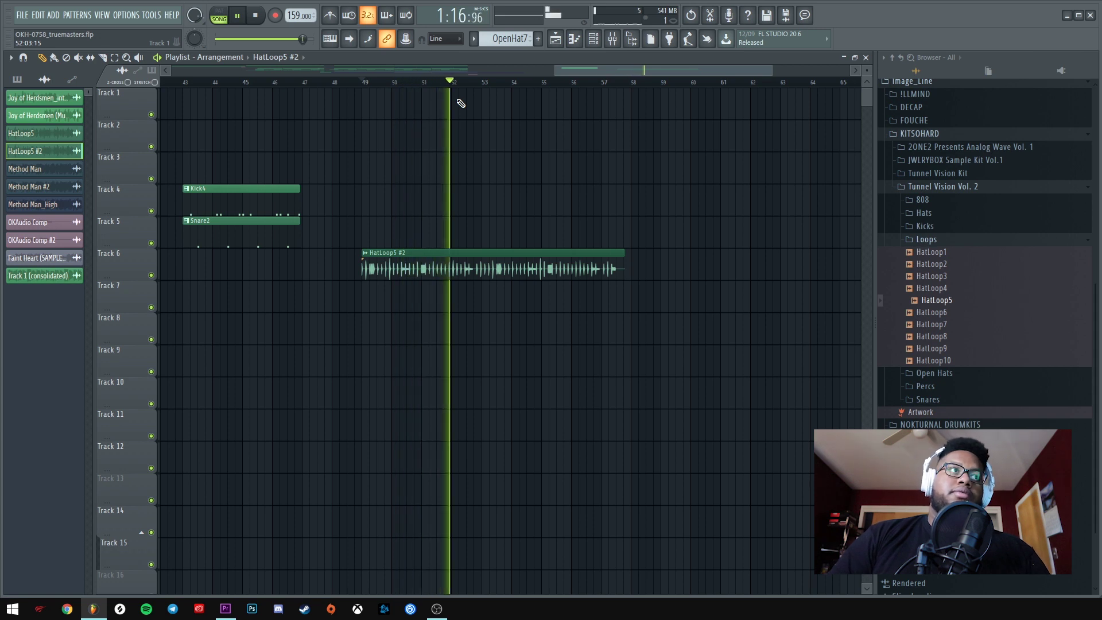
{"action": "key", "text": "space"}
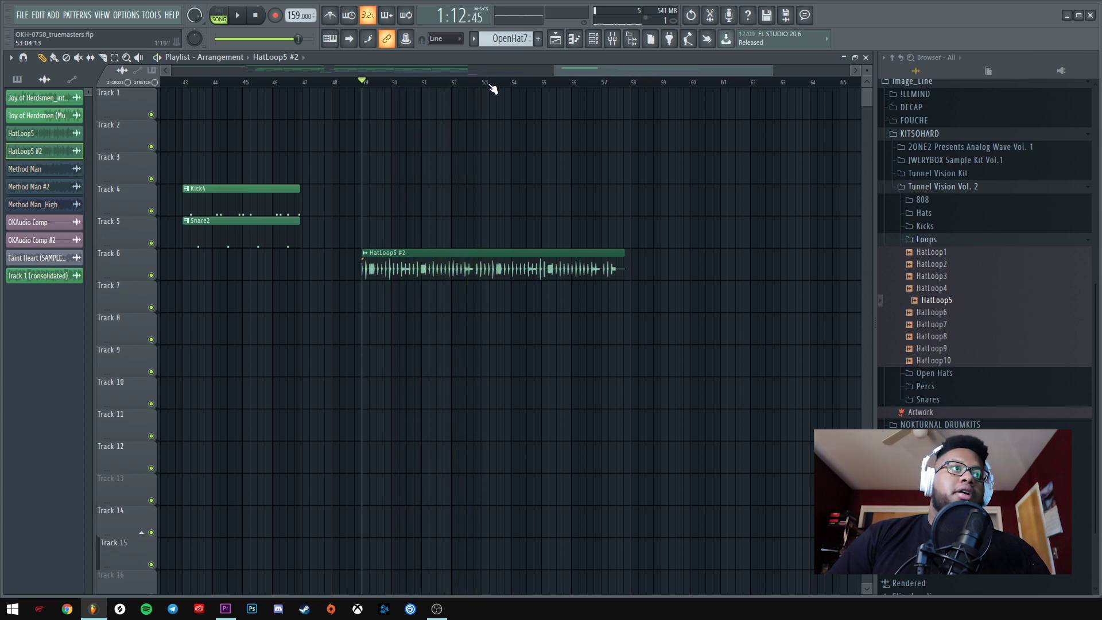
Slice the HatLoop5 #2 clip on Track 6 at about 53:04 and delete the part after the cut.
{"action": "scroll", "coordinate": [492, 83], "scroll_direction": "up", "scroll_amount": 5}
{"action": "scroll", "coordinate": [492, 84], "scroll_direction": "up", "scroll_amount": 1}
{"action": "left_click", "coordinate": [478, 83]}
{"action": "key", "text": "space"}
{"action": "key", "text": "c"}
{"action": "key", "text": "space"}
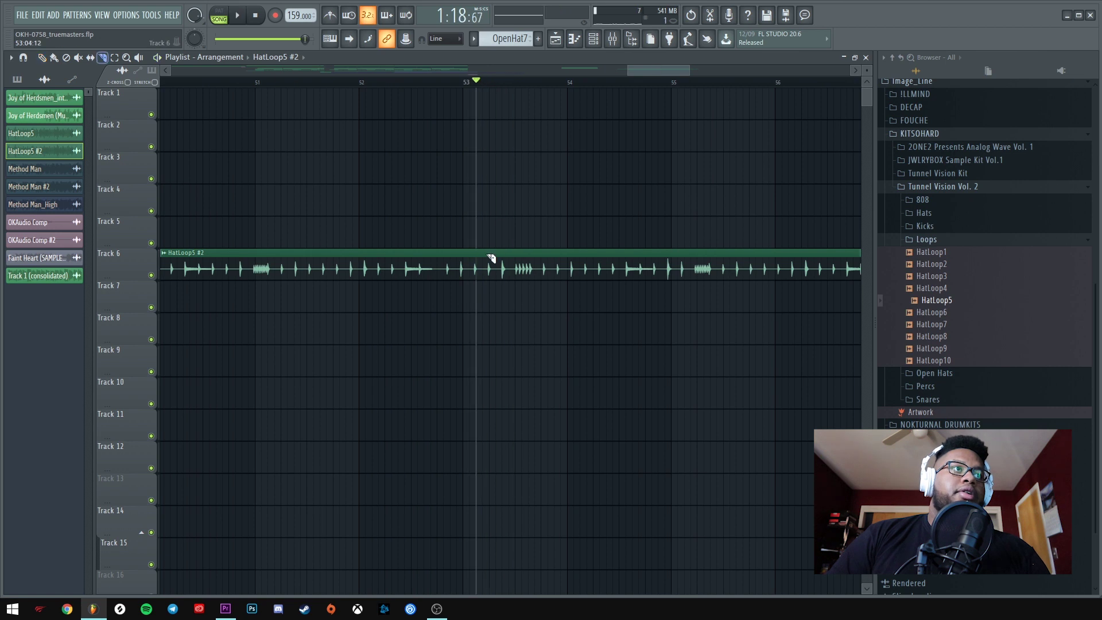
{"action": "scroll", "coordinate": [491, 86], "scroll_direction": "up", "scroll_amount": 3}
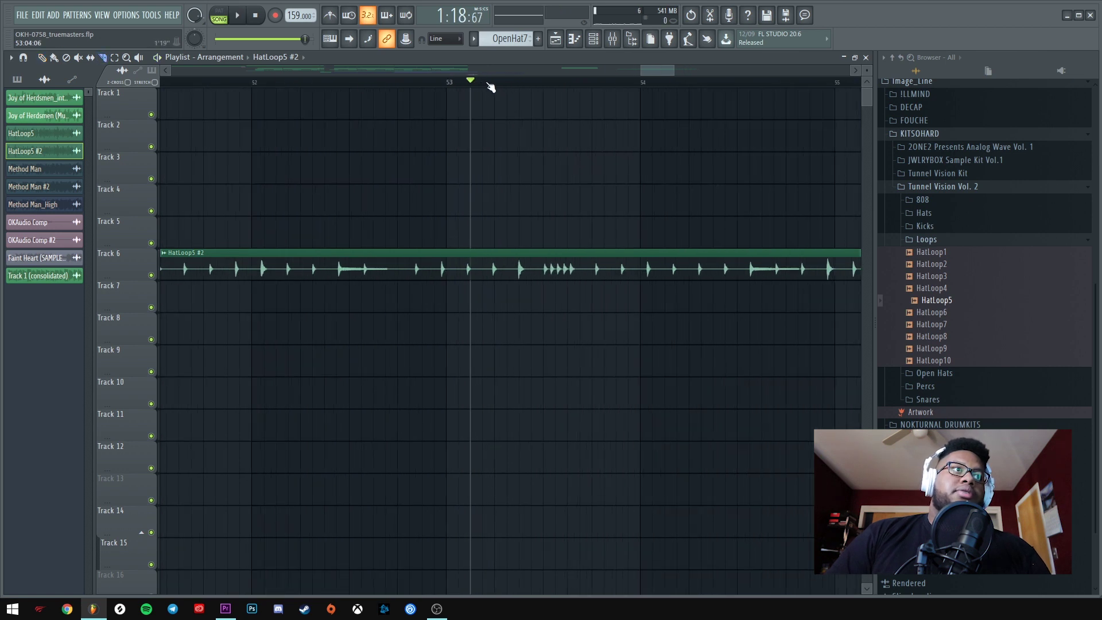
{"action": "right_click", "coordinate": [498, 267]}
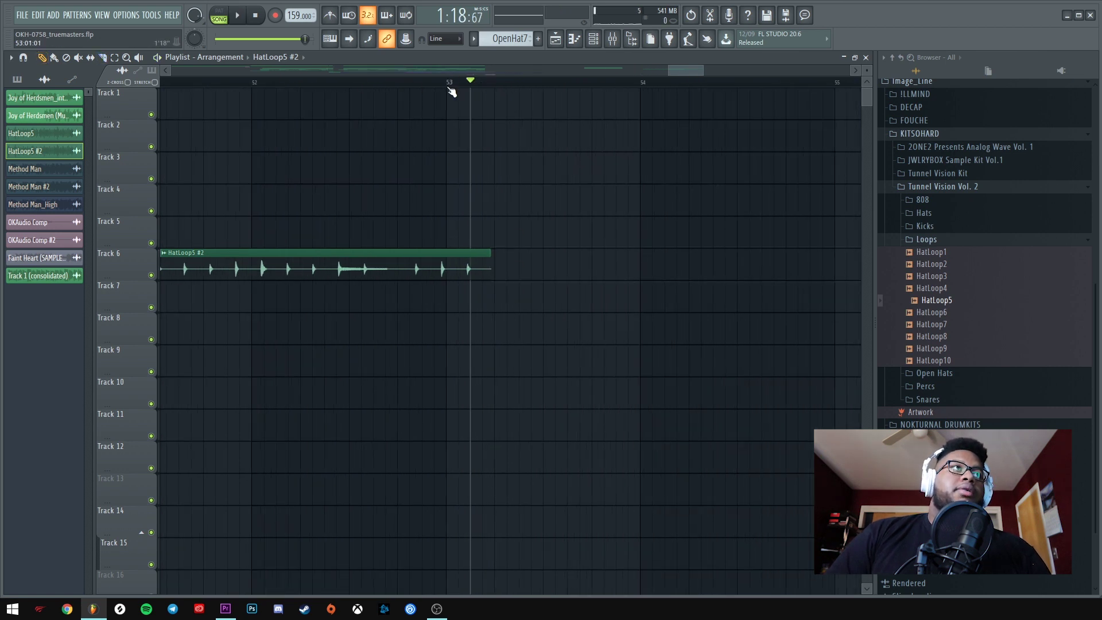
Trim the end of the HatLoop5 #2 clip back to bar 53 and play it from bar 49.
{"action": "scroll", "coordinate": [450, 83], "scroll_direction": "down", "scroll_amount": 4}
{"action": "scroll", "coordinate": [405, 83], "scroll_direction": "up", "scroll_amount": 3}
{"action": "left_click", "coordinate": [235, 84]}
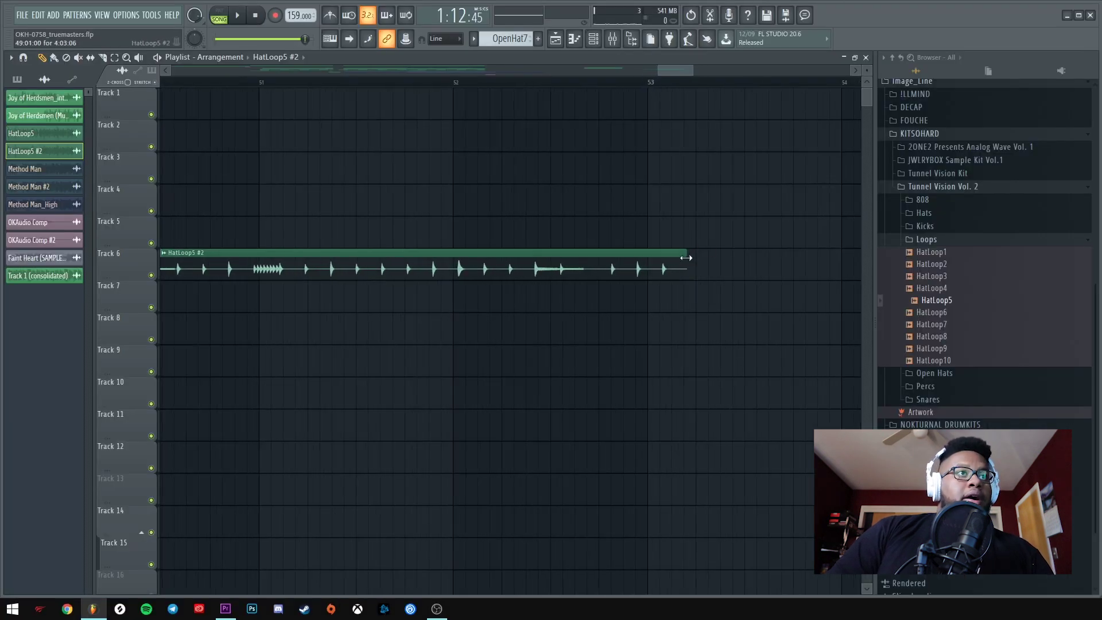
{"action": "left_click_drag", "start_coordinate": [686, 258], "coordinate": [645, 262]}
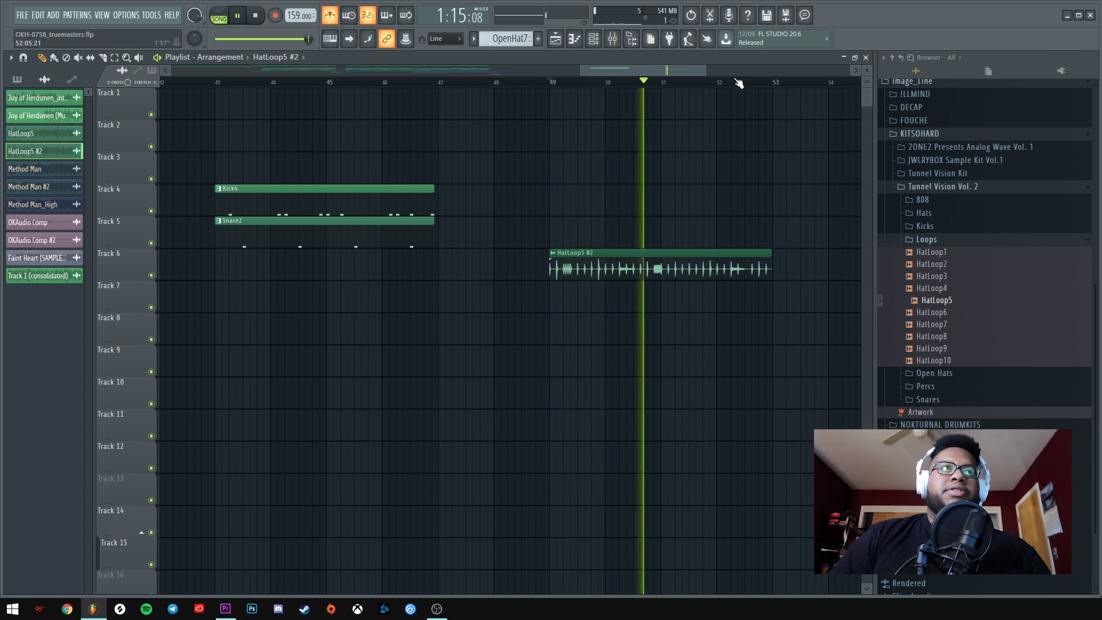
Move the HatLoop5 #2 clip to bar 43 and duplicate the Kick4 and Snare2 patterns to bar 47.
{"action": "scroll", "coordinate": [735, 80], "scroll_direction": "down", "scroll_amount": 3}
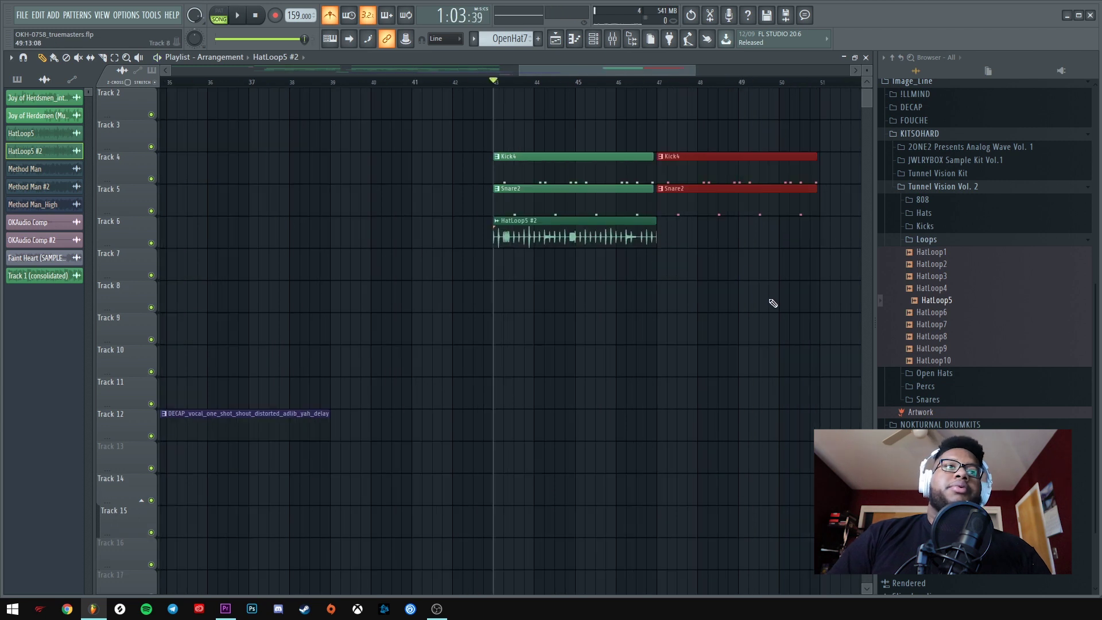
{"action": "left_click", "coordinate": [737, 229]}
{"action": "right_click", "coordinate": [763, 243]}
{"action": "scroll", "coordinate": [256, 87], "scroll_direction": "down", "scroll_amount": 2}
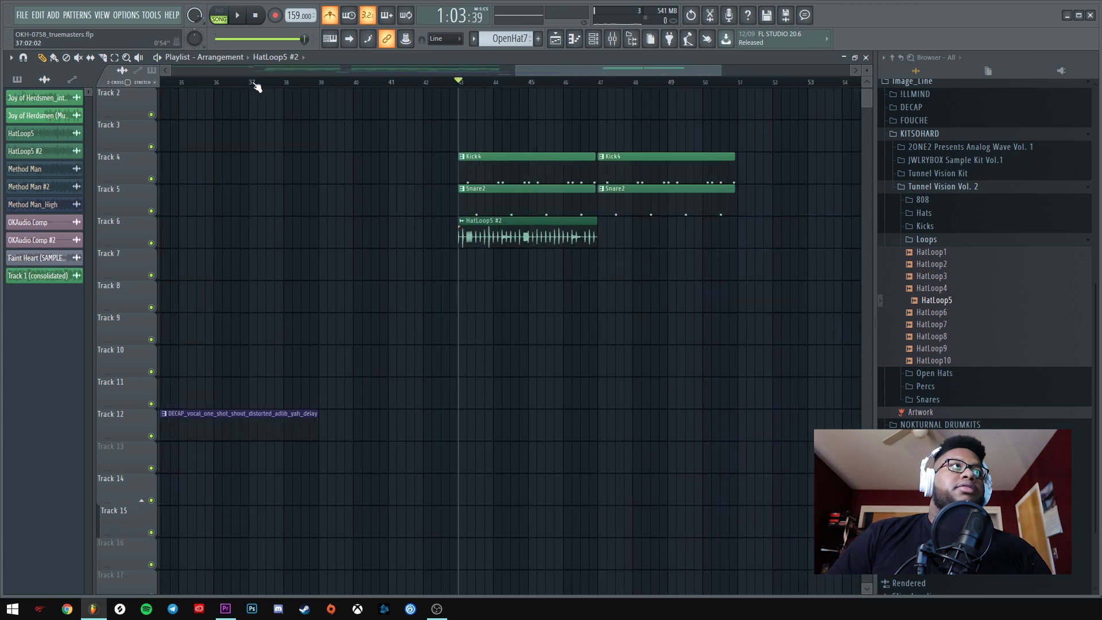
{"action": "scroll", "coordinate": [666, 89], "scroll_direction": "up", "scroll_amount": 2}
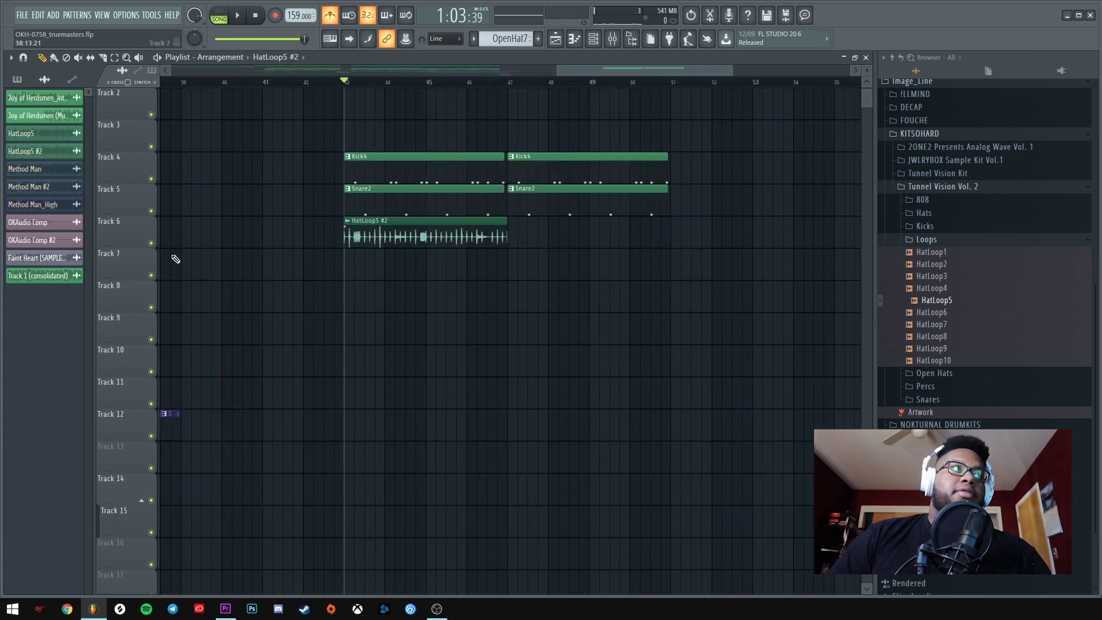
Play the HatLoop5 #2 clip with Track 6 soloed, and turn the solo off.
{"action": "left_click", "coordinate": [151, 242], "text": "ctrl"}
{"action": "key", "text": "space"}
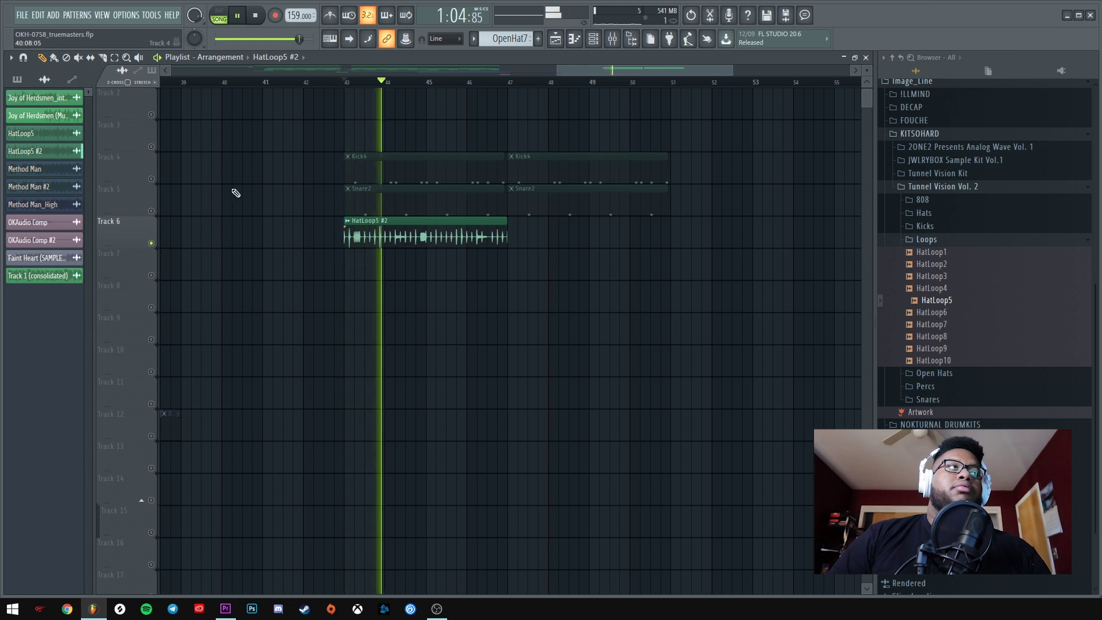
{"action": "key", "text": "space"}
{"action": "left_click", "coordinate": [151, 243], "text": "ctrl"}
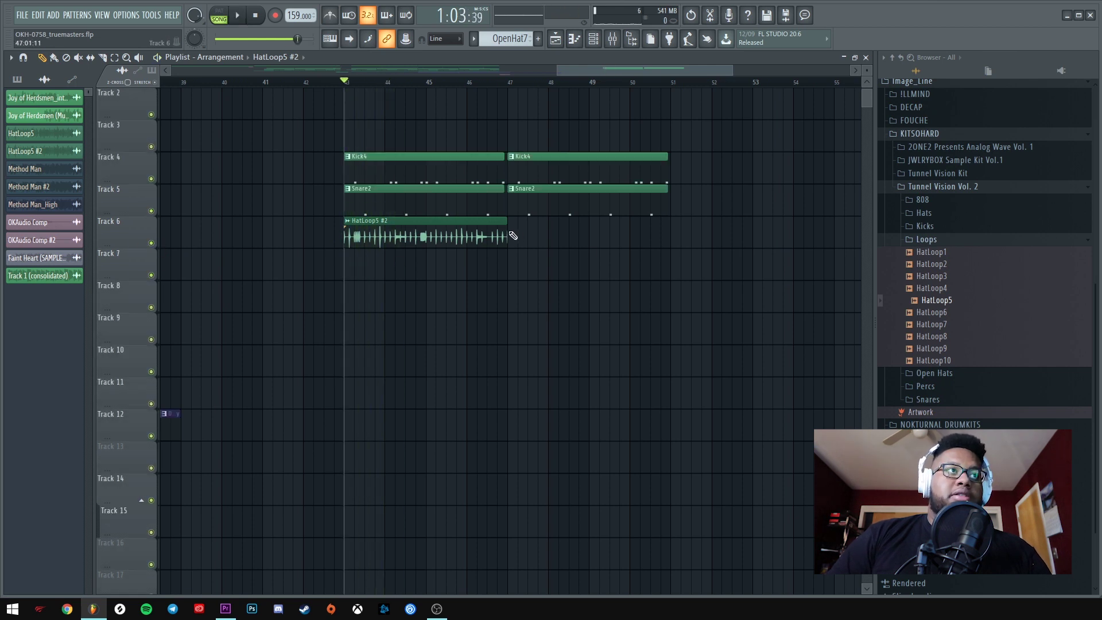
Stretch the HatLoop5 #2 clip so it ends at bar 51, and play it with Track 6 soloed.
{"action": "left_click_drag", "start_coordinate": [513, 236], "coordinate": [671, 229]}
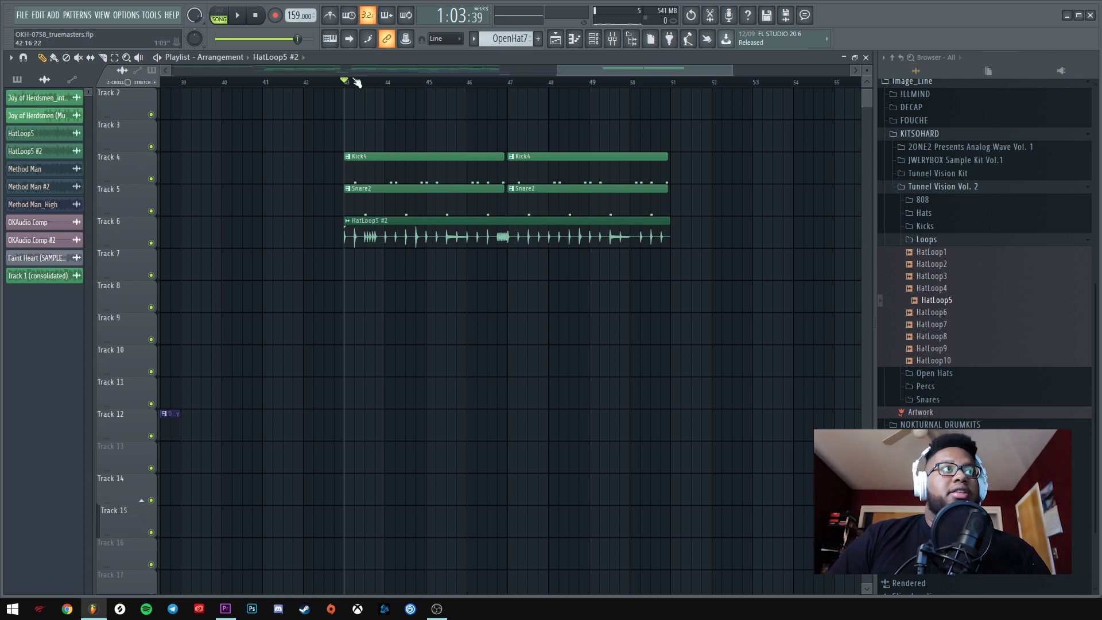
{"action": "left_click", "coordinate": [151, 243], "text": "ctrl"}
{"action": "key", "text": "space"}
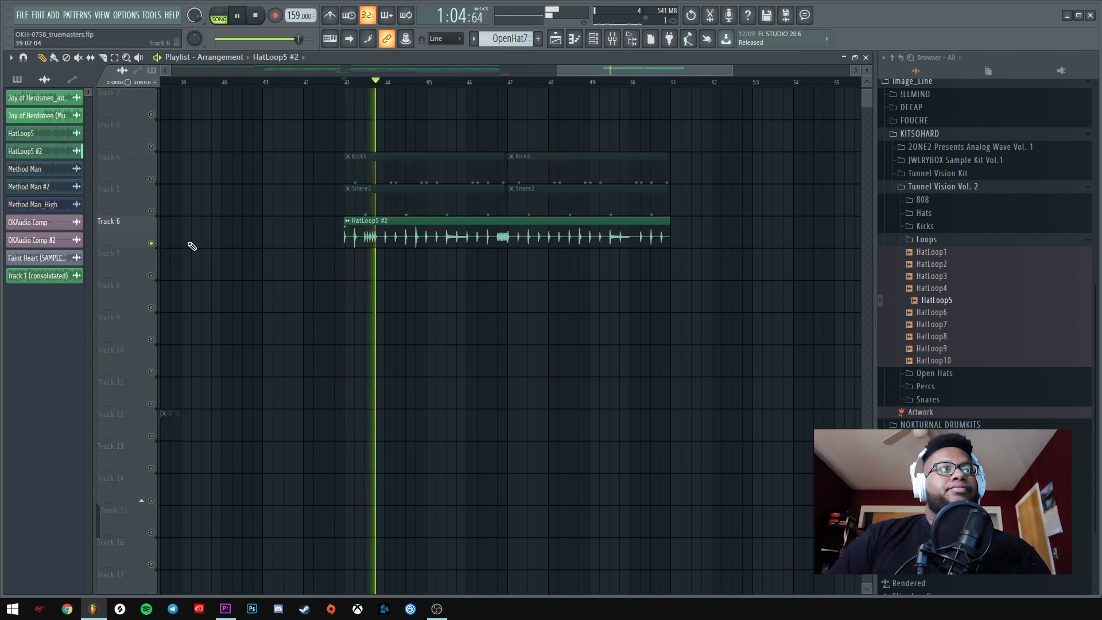
Set the time-stretching pitch of the HatLoop5 #2 sample to -400 cents and play the result.
{"action": "double_click", "coordinate": [440, 234]}
{"action": "key", "text": "space"}
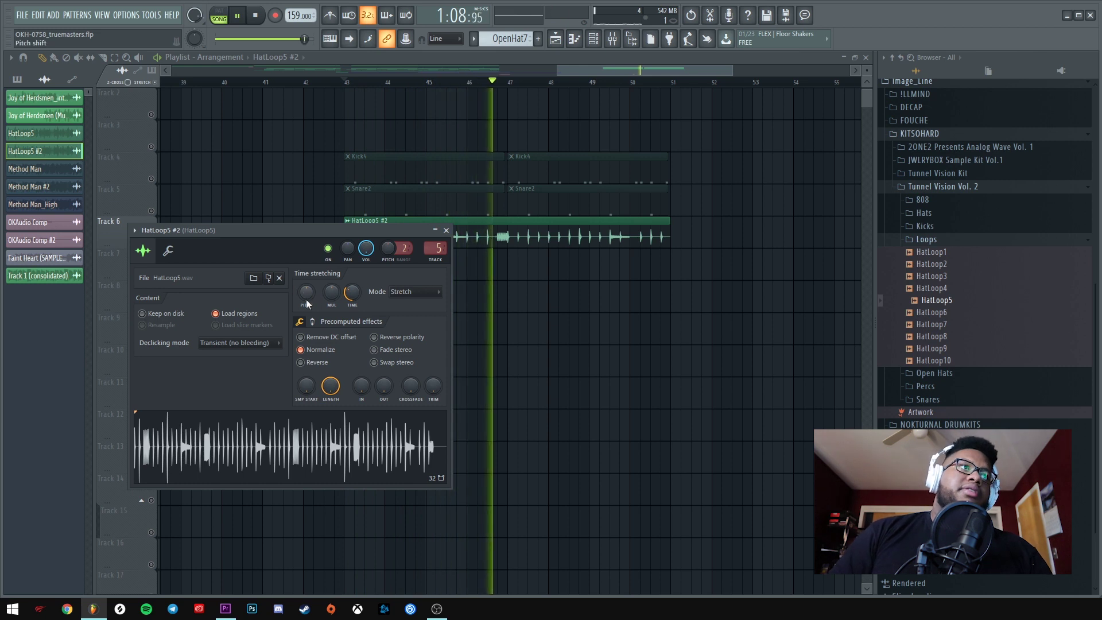
{"action": "key", "text": "space"}
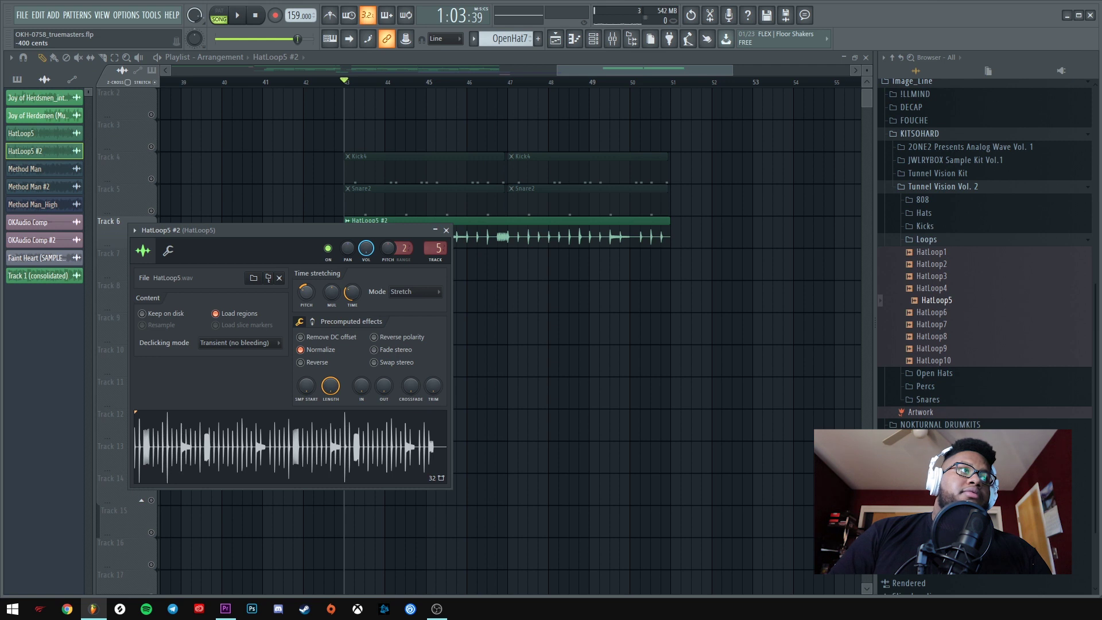
{"action": "key", "text": "space"}
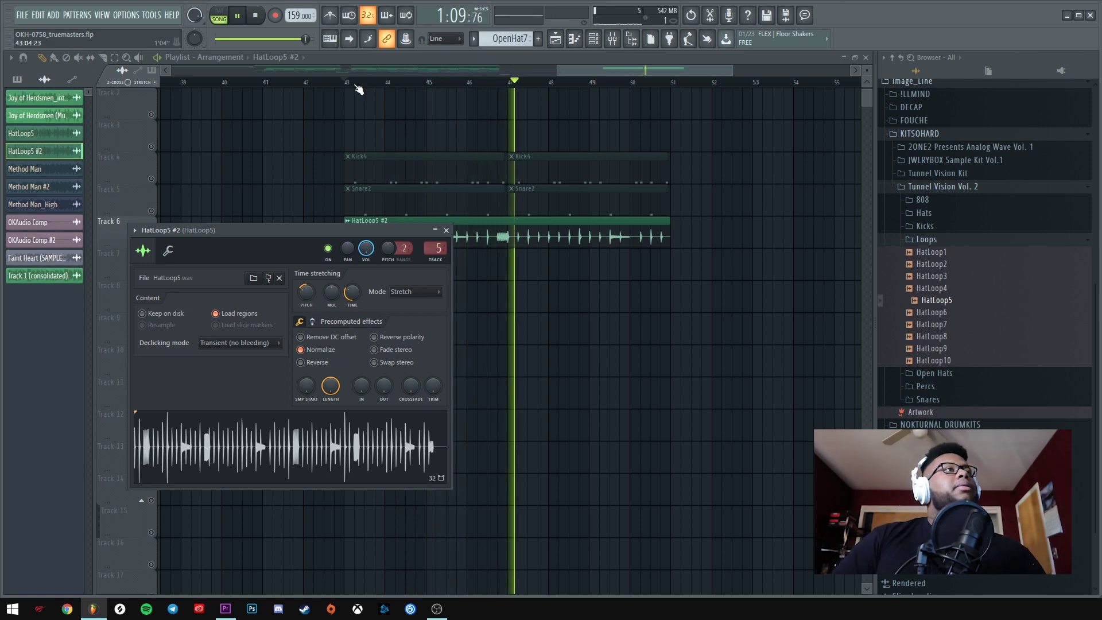
{"action": "scroll", "coordinate": [346, 86], "scroll_direction": "up", "scroll_amount": 2}
{"action": "key", "text": "space"}
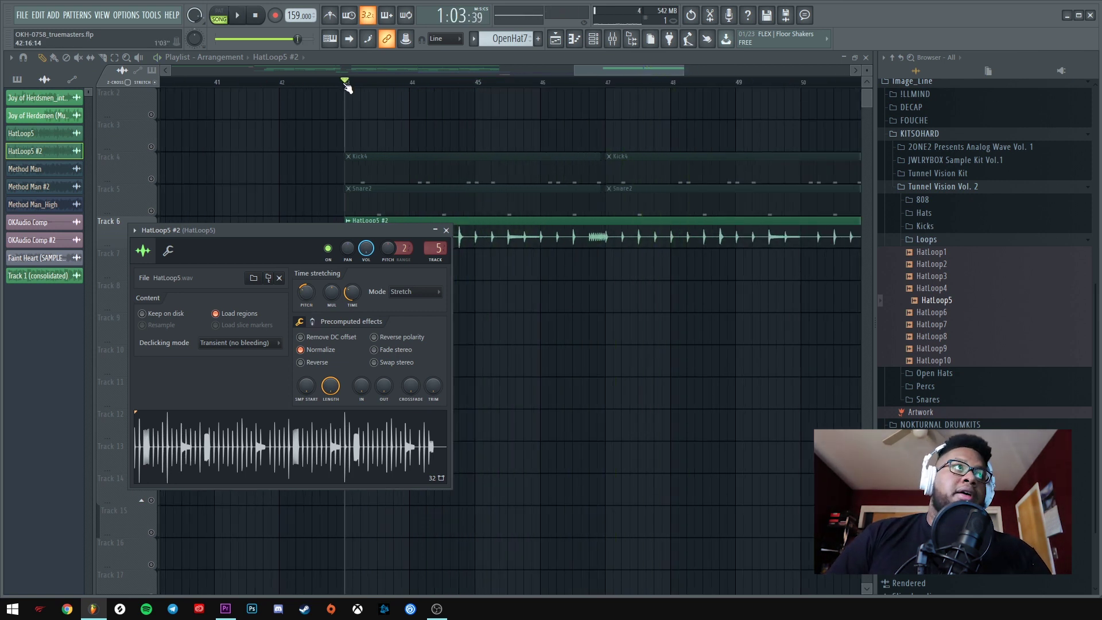
Nudge the HatLoop5 #2 clip slightly later, off the grid, just after the start of bar 43.
{"action": "left_click", "coordinate": [346, 85]}
{"action": "scroll", "coordinate": [346, 83], "scroll_direction": "up", "scroll_amount": 4}
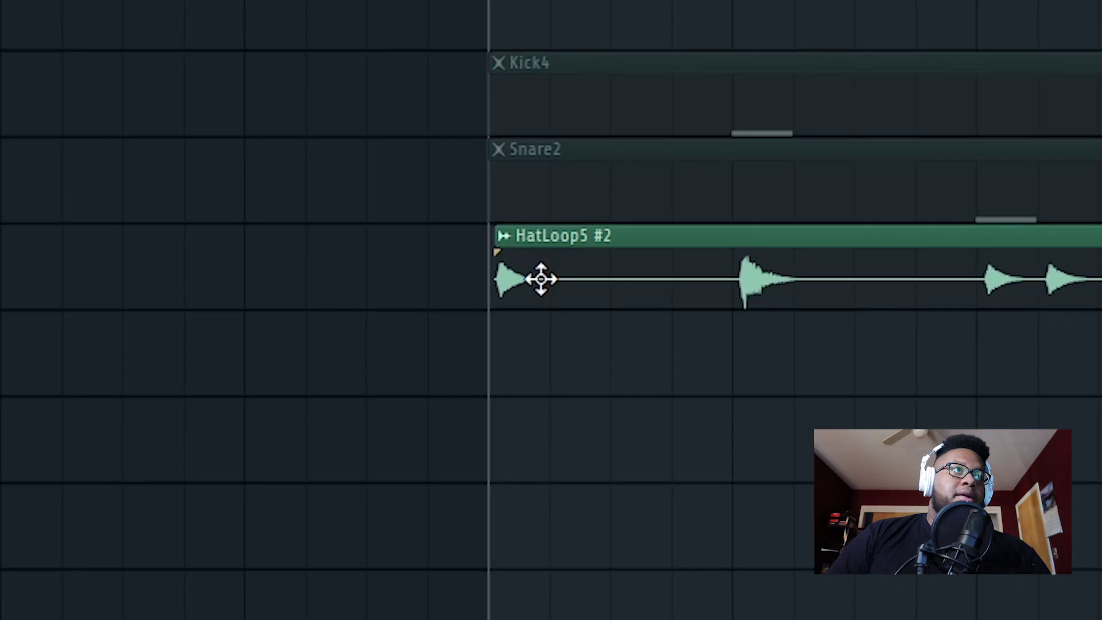
{"action": "left_click_drag", "start_coordinate": [364, 236], "coordinate": [372, 235]}
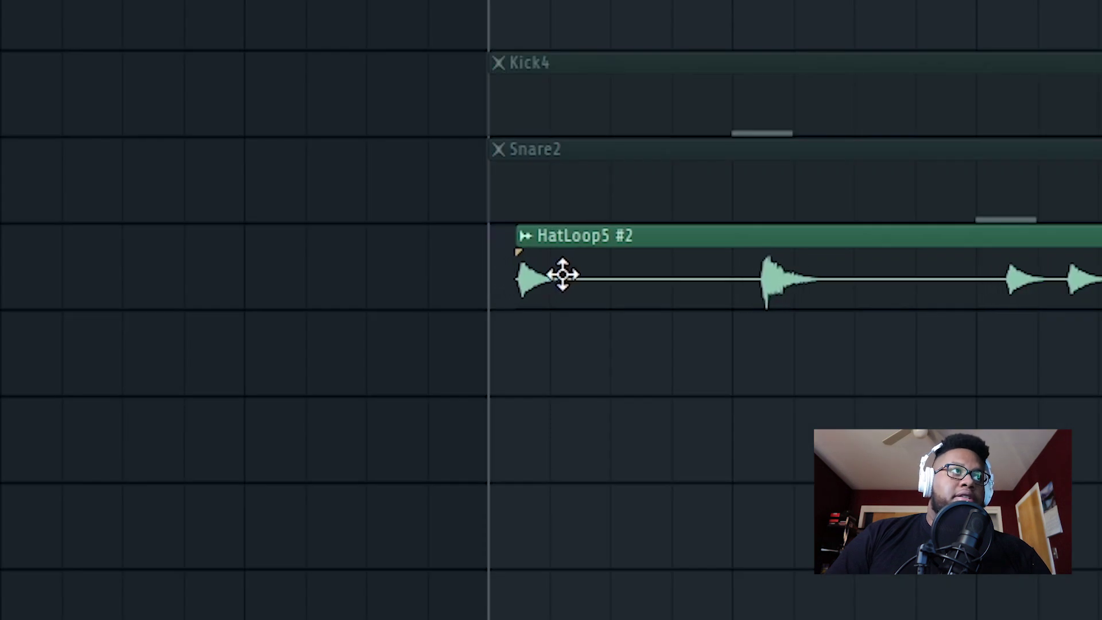
{"action": "left_click_drag", "start_coordinate": [562, 274], "coordinate": [561, 274]}
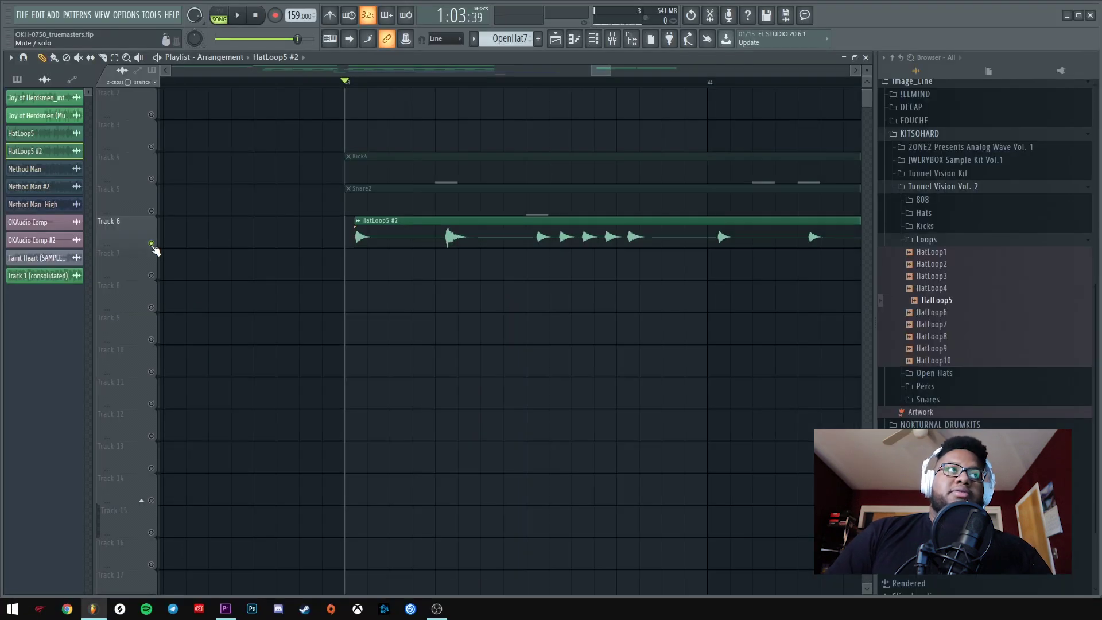
Turn off the Track 6 solo and play the hat loop together with the kick and snare.
{"action": "right_click", "coordinate": [151, 244]}
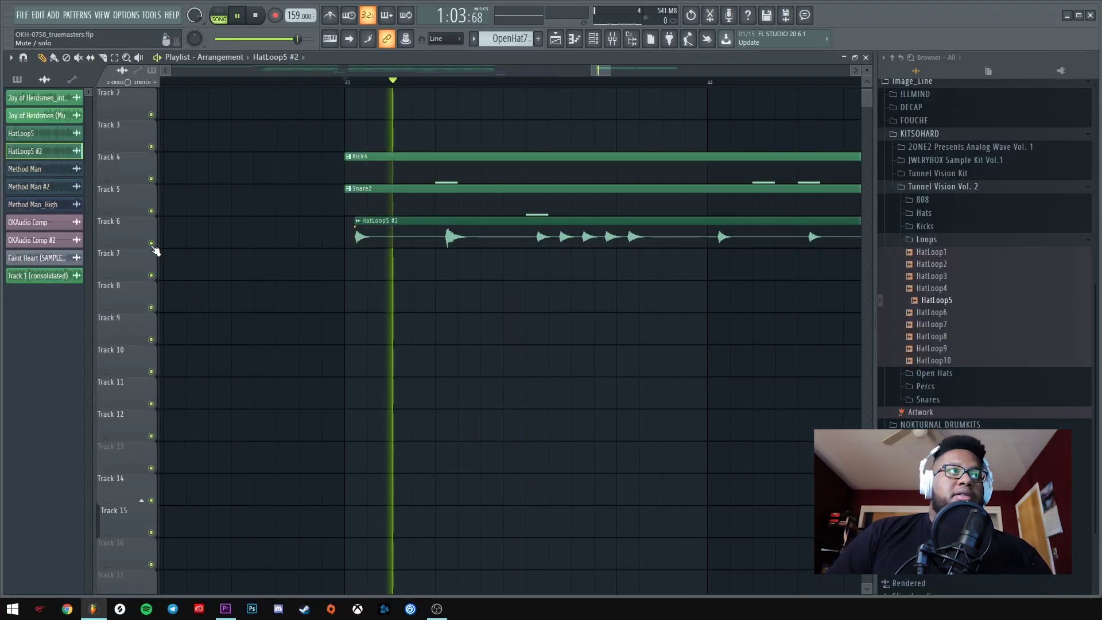
{"action": "scroll", "coordinate": [364, 89], "scroll_direction": "down", "scroll_amount": 5}
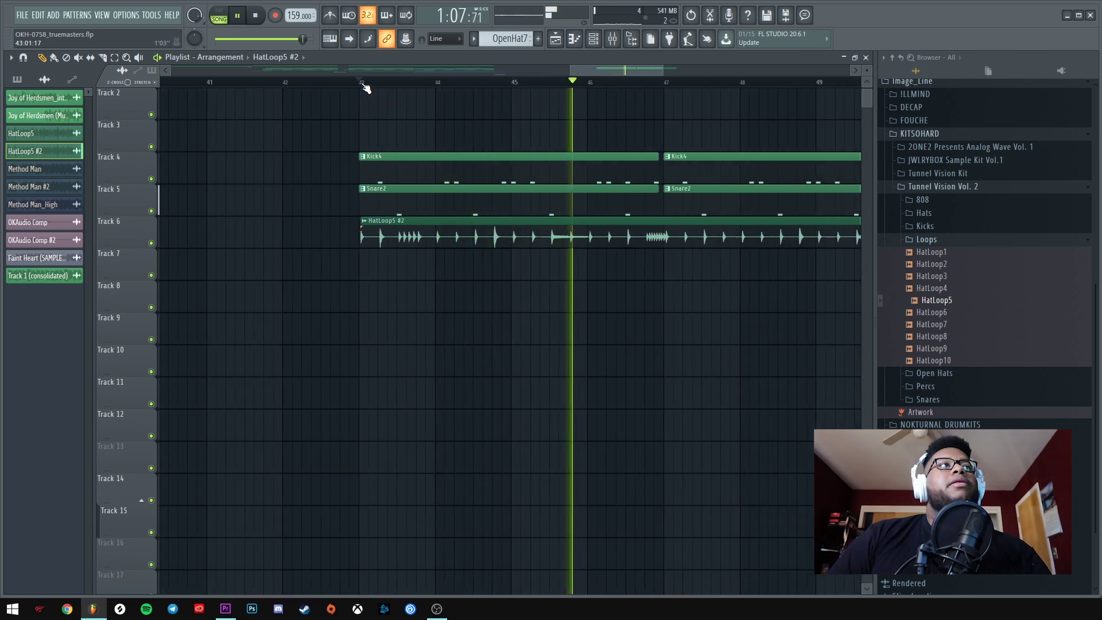
{"action": "scroll", "coordinate": [364, 89], "scroll_direction": "down", "scroll_amount": 4}
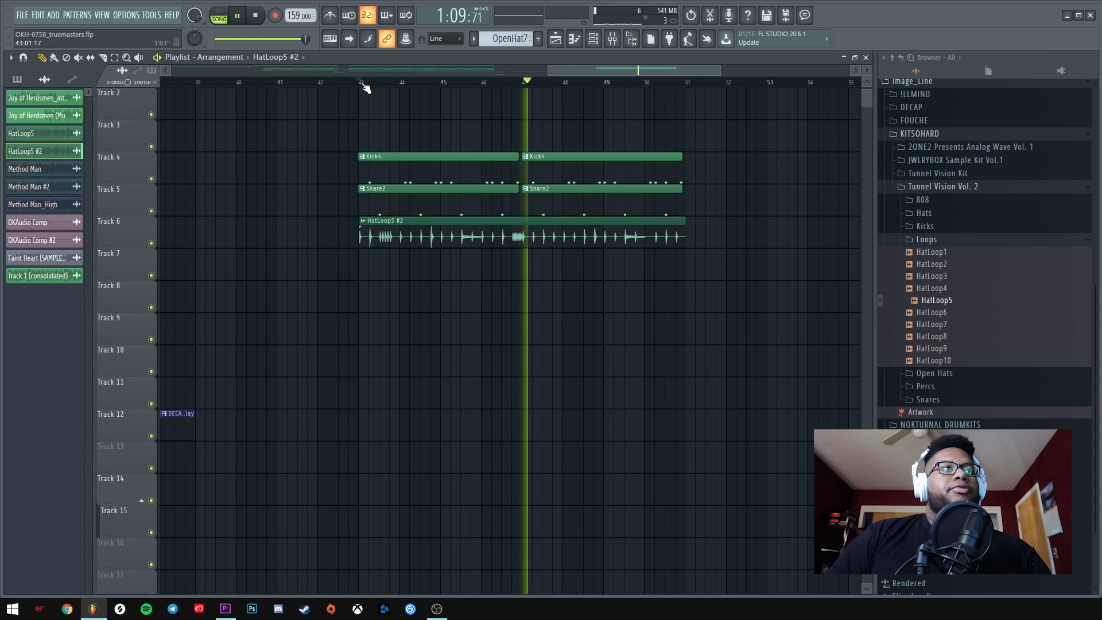
{"action": "scroll", "coordinate": [364, 88], "scroll_direction": "down", "scroll_amount": 4}
{"action": "key", "text": "space"}
Play the original arrangement from around bar 27 to compare its drums.
{"action": "scroll", "coordinate": [381, 70], "scroll_direction": "up", "scroll_amount": 6}
{"action": "left_click", "coordinate": [226, 83]}
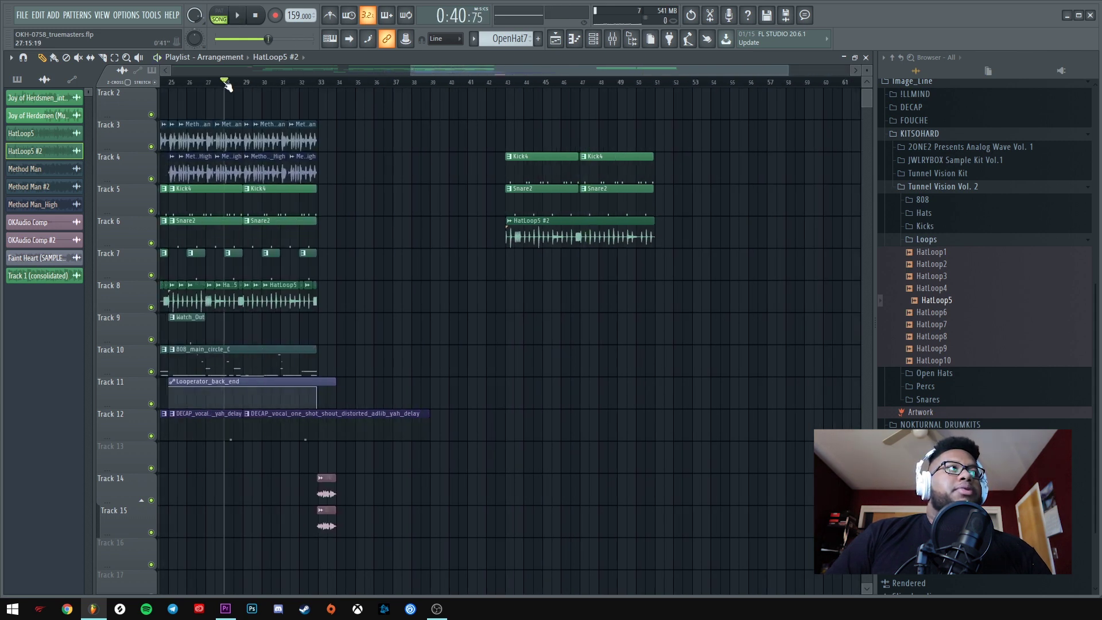
{"action": "key", "text": "space"}
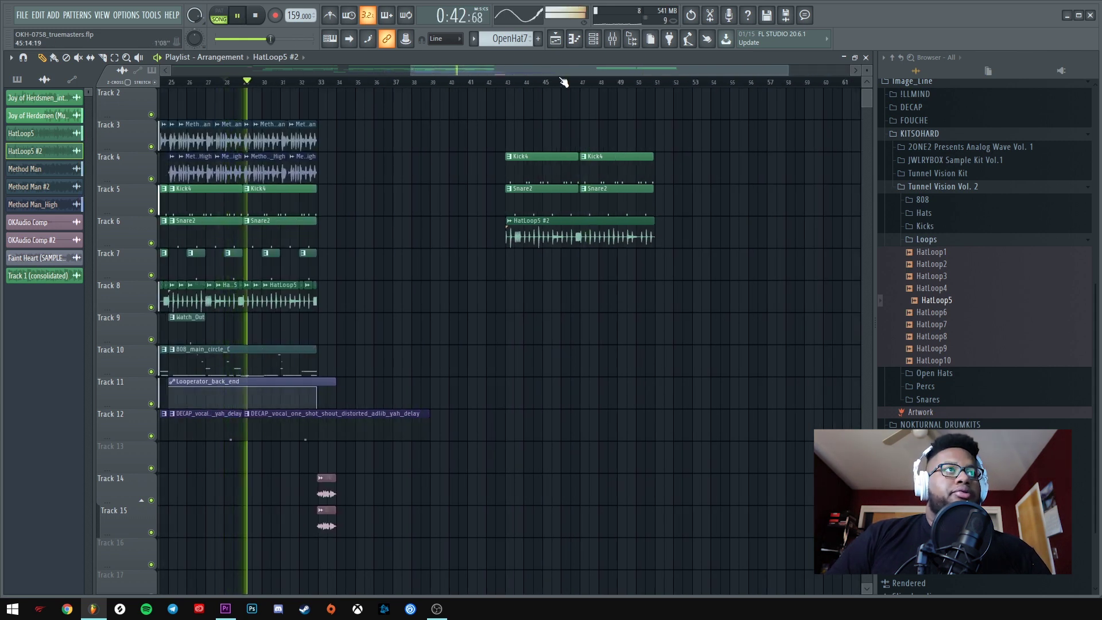
{"action": "key", "text": "space"}
Move the HatLoop5 #2 clip back onto the grid at bar 43 and play the drums.
{"action": "left_click", "coordinate": [508, 83]}
{"action": "scroll", "coordinate": [508, 85], "scroll_direction": "up", "scroll_amount": 5}
{"action": "scroll", "coordinate": [515, 85], "scroll_direction": "down", "scroll_amount": 4}
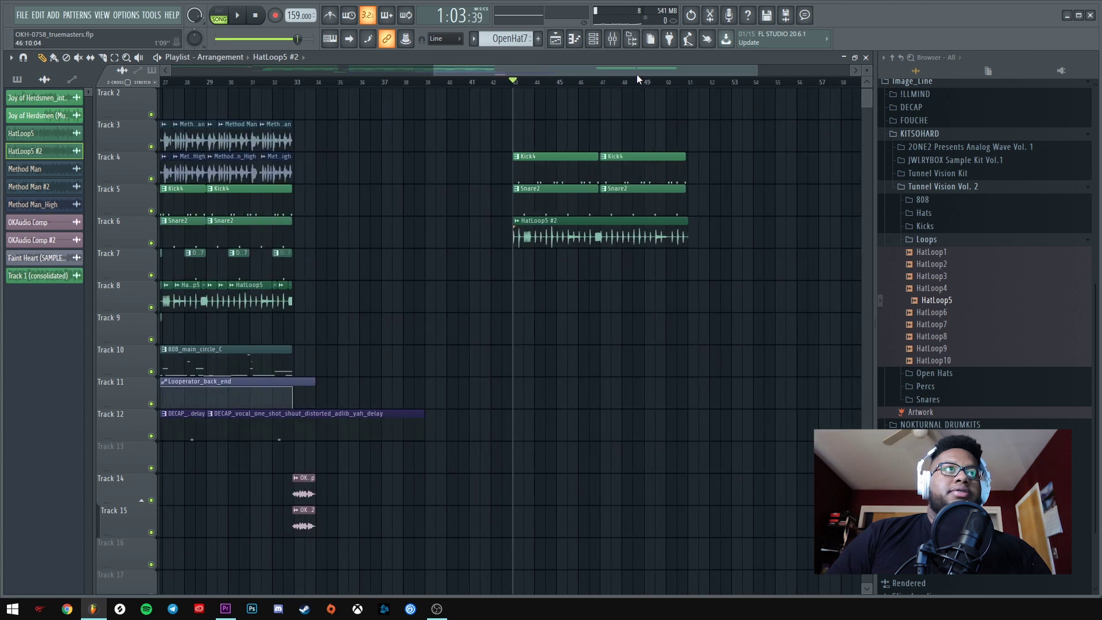
{"action": "scroll", "coordinate": [636, 74], "scroll_direction": "up", "scroll_amount": 4}
{"action": "scroll", "coordinate": [192, 85], "scroll_direction": "up", "scroll_amount": 4}
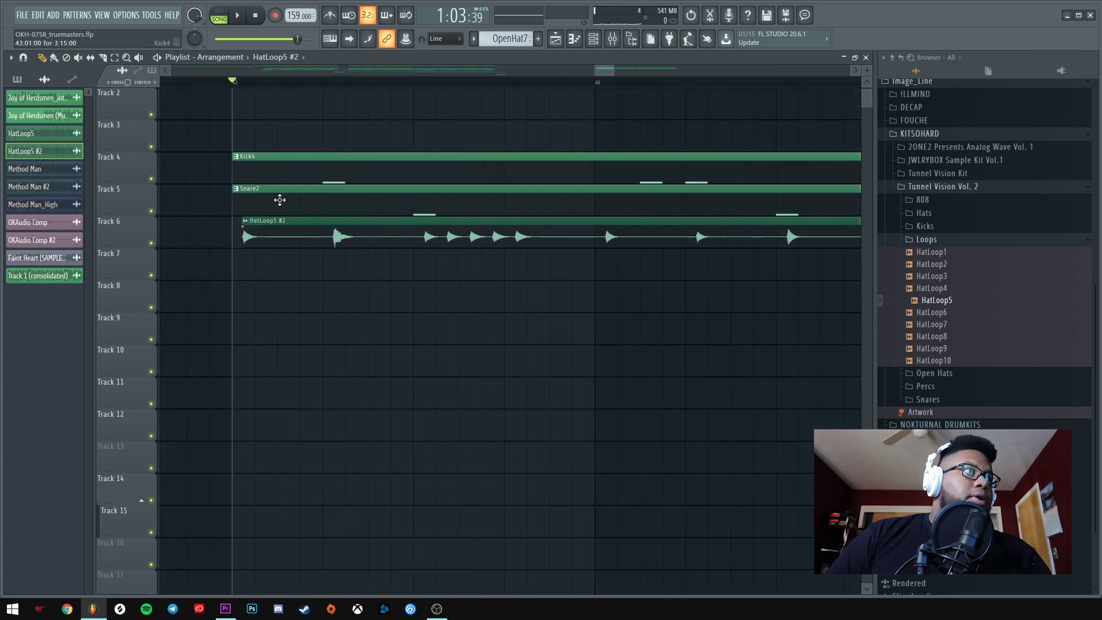
{"action": "left_click_drag", "start_coordinate": [283, 242], "coordinate": [274, 242]}
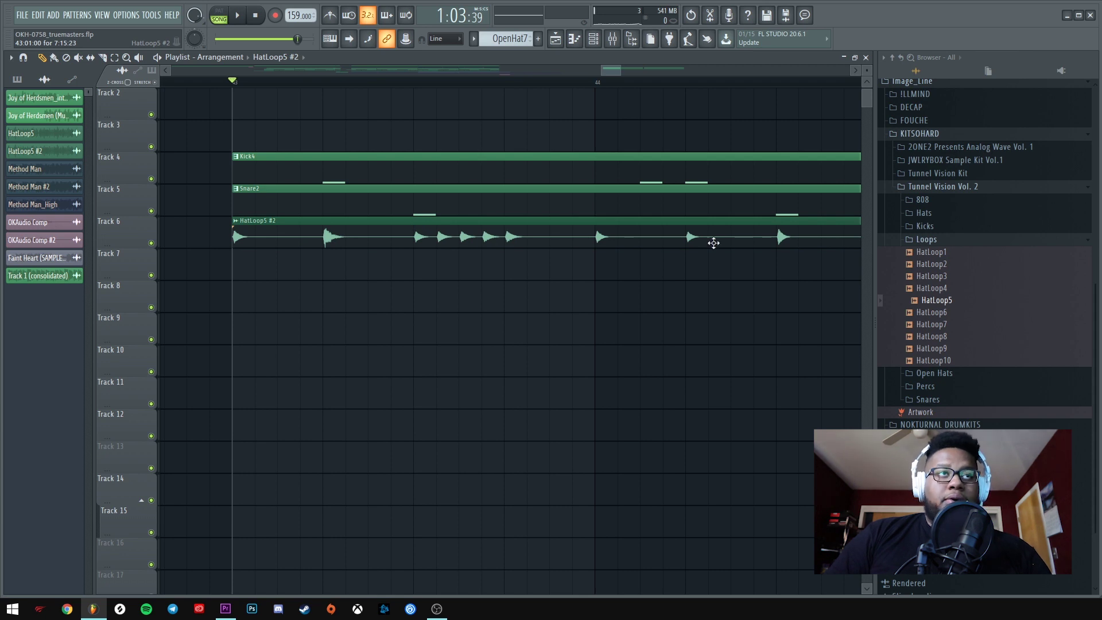
{"action": "key", "text": "space"}
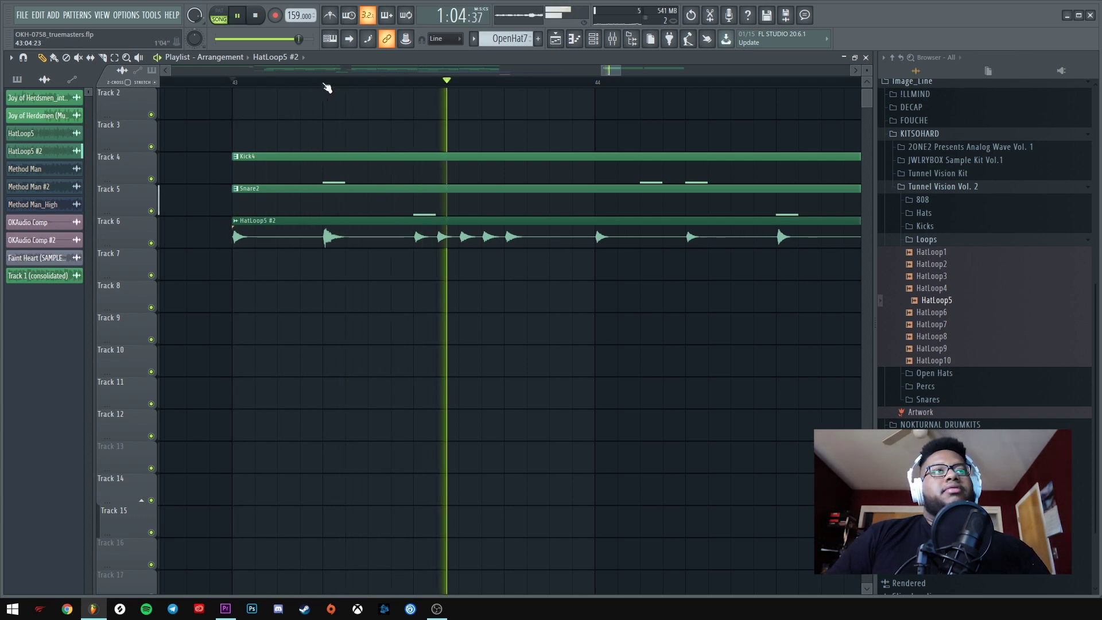
{"action": "scroll", "coordinate": [327, 88], "scroll_direction": "down", "scroll_amount": 3}
{"action": "scroll", "coordinate": [325, 87], "scroll_direction": "down", "scroll_amount": 6}
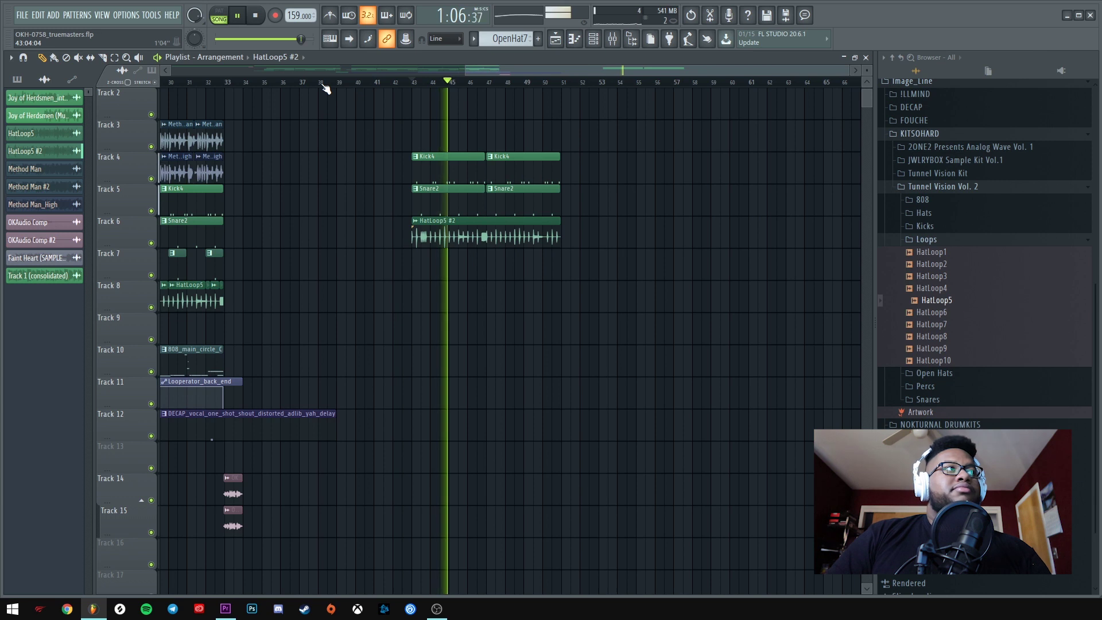
Copy the Joy of Herdsmen (Mu Ren Le) clip at bar 25 on Track 1 to bar 43, above the drums.
{"action": "scroll", "coordinate": [723, 159], "scroll_direction": "up", "scroll_amount": 1}
{"action": "left_click", "coordinate": [485, 106]}
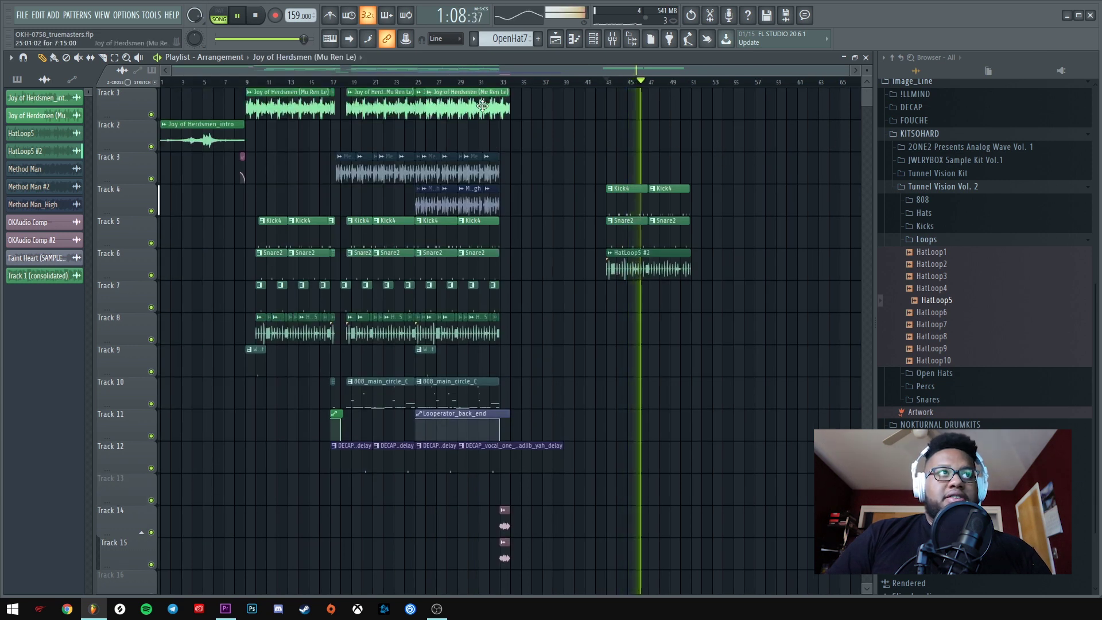
{"action": "left_click_drag", "start_coordinate": [621, 107], "coordinate": [612, 106]}
{"action": "scroll", "coordinate": [687, 89], "scroll_direction": "up", "scroll_amount": 5}
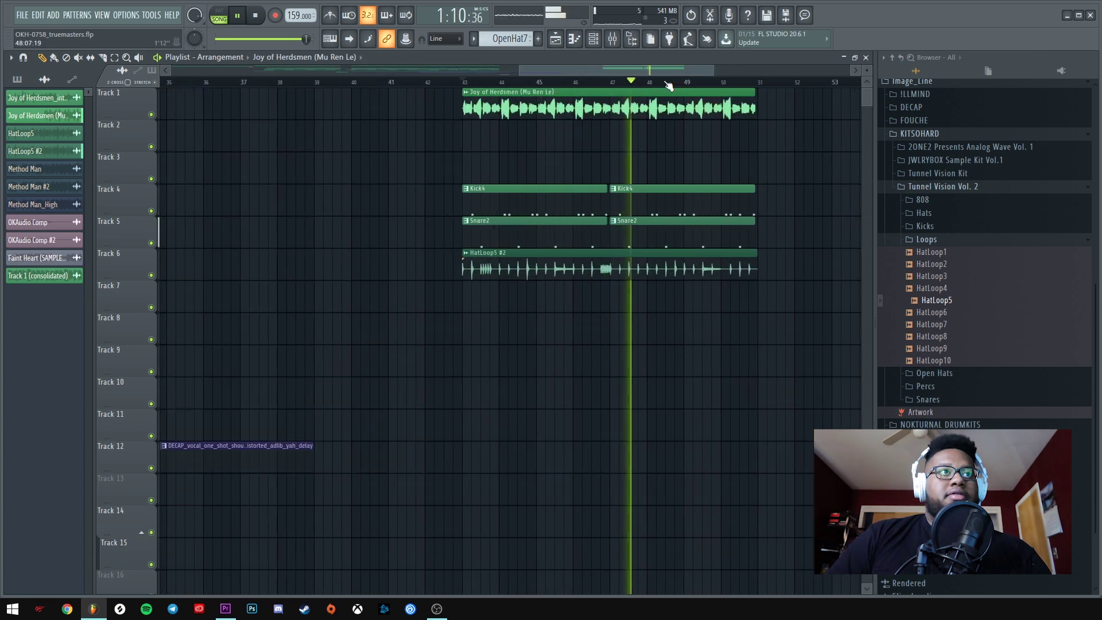
Shift the HatLoop5 #2 clip slightly later to 43:01:09 and play it with the melody and drums.
{"action": "scroll", "coordinate": [388, 84], "scroll_direction": "up", "scroll_amount": 3}
{"action": "key", "text": "space"}
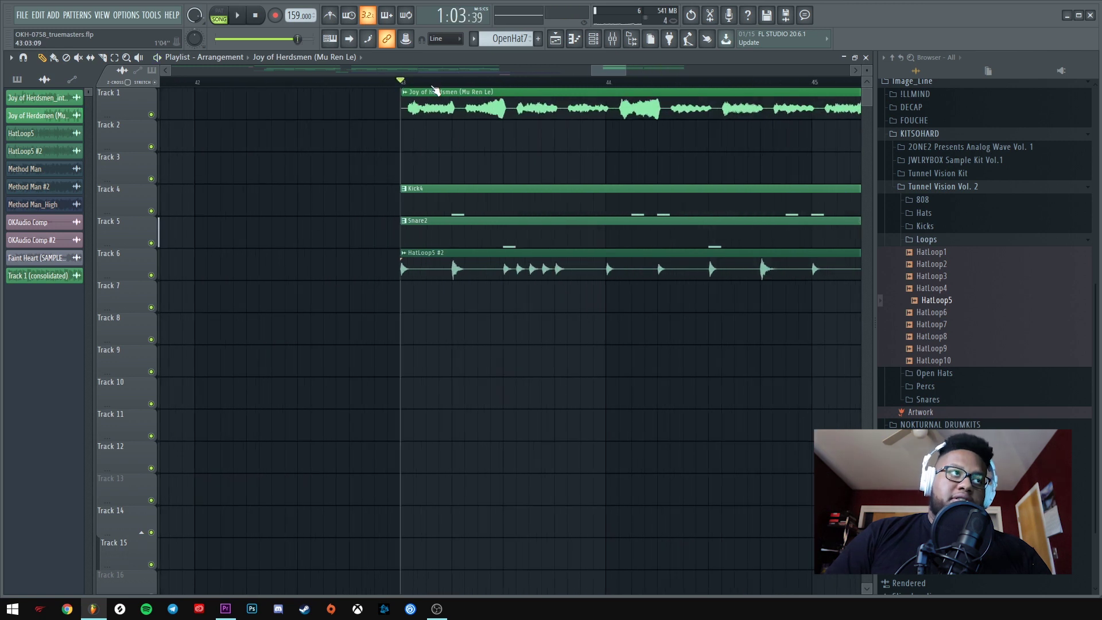
{"action": "scroll", "coordinate": [413, 87], "scroll_direction": "up", "scroll_amount": 3}
{"action": "left_click_drag", "start_coordinate": [395, 266], "coordinate": [410, 266]}
{"action": "key", "text": "space"}
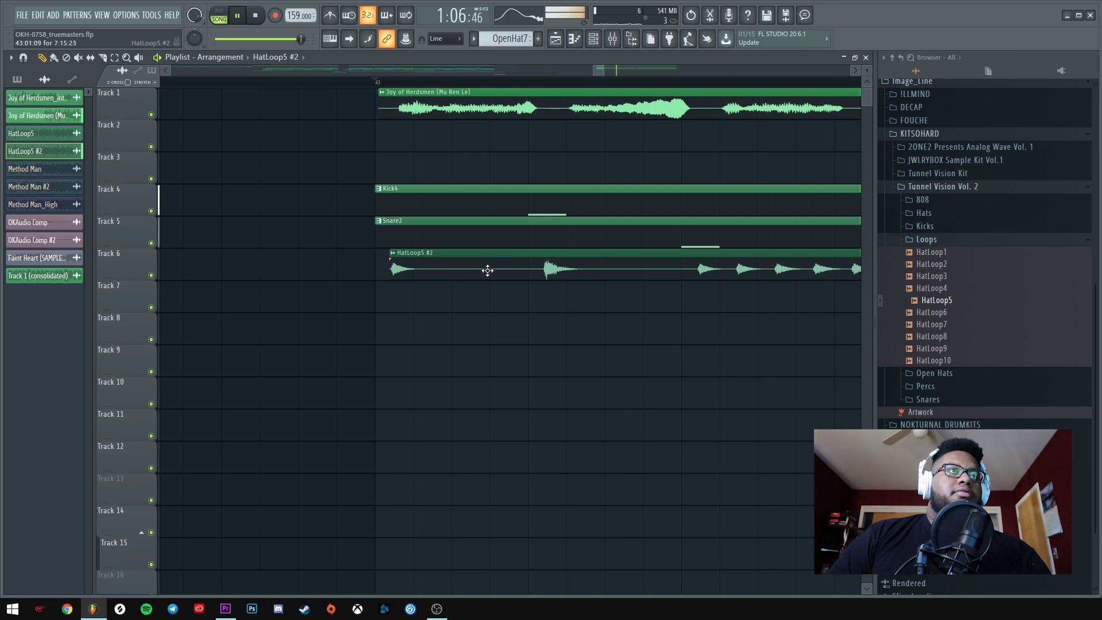
{"action": "key", "text": "space"}
{"action": "scroll", "coordinate": [438, 91], "scroll_direction": "down", "scroll_amount": 5}
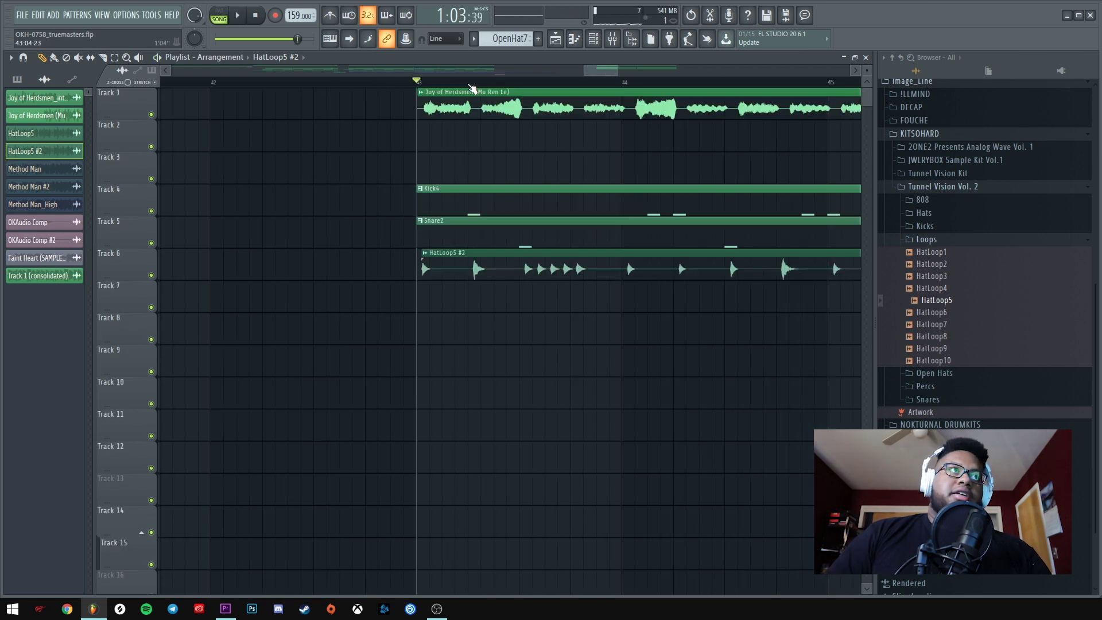
{"action": "scroll", "coordinate": [534, 83], "scroll_direction": "down", "scroll_amount": 3}
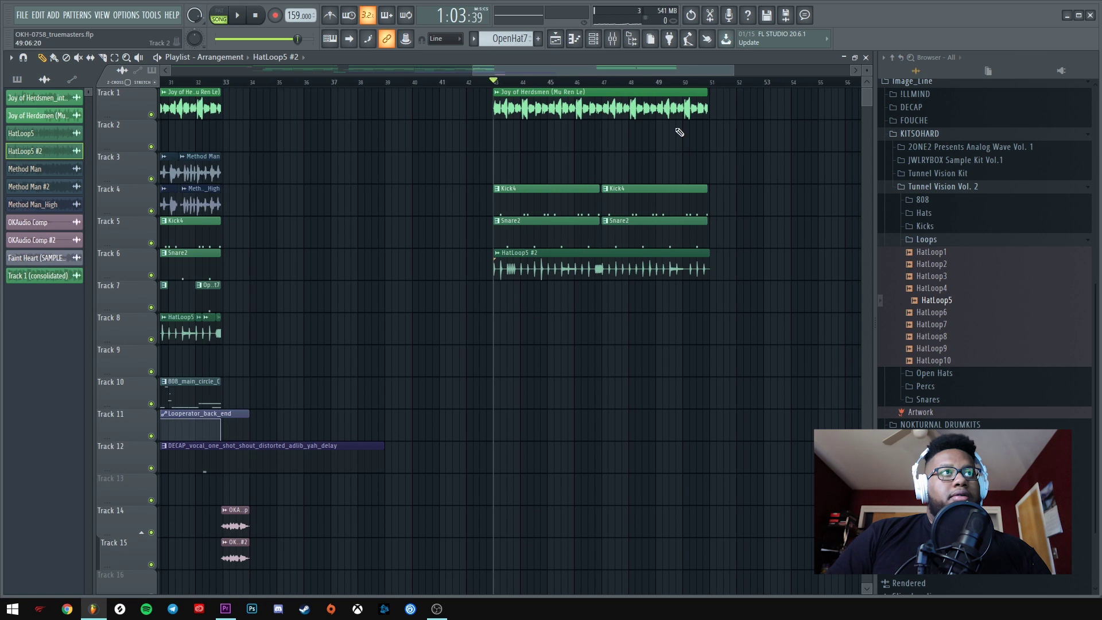
Select the melody and drum clips at bar 43, then open the Kick4 pattern in the piano roll and play it.
{"action": "scroll", "coordinate": [494, 86], "scroll_direction": "up", "scroll_amount": 2}
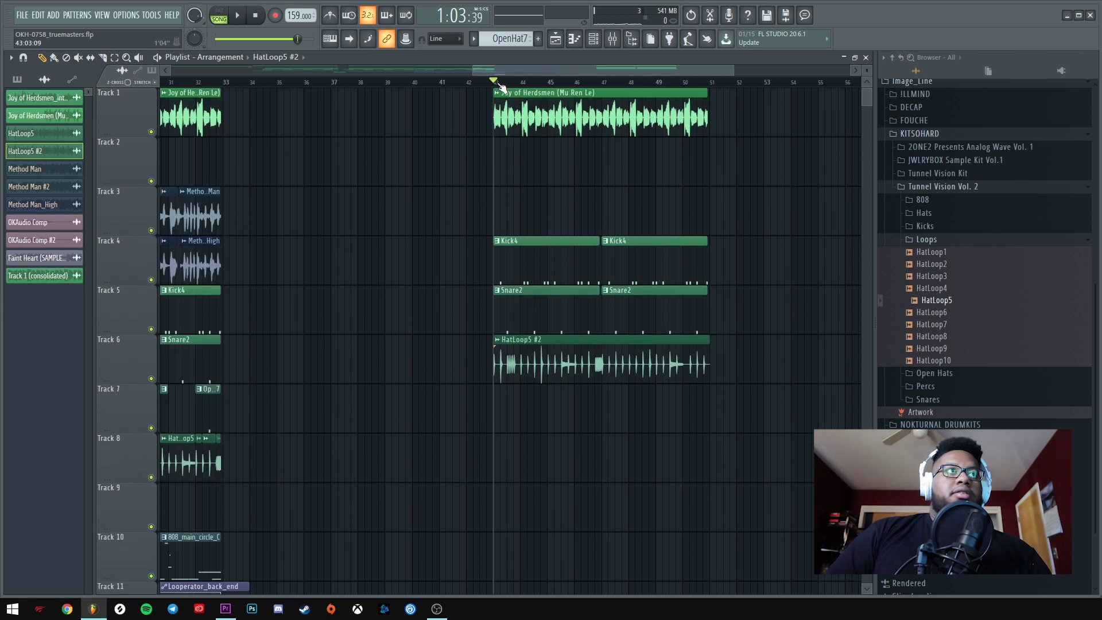
{"action": "scroll", "coordinate": [500, 85], "scroll_direction": "down", "scroll_amount": 2}
{"action": "scroll", "coordinate": [501, 84], "scroll_direction": "up", "scroll_amount": 2}
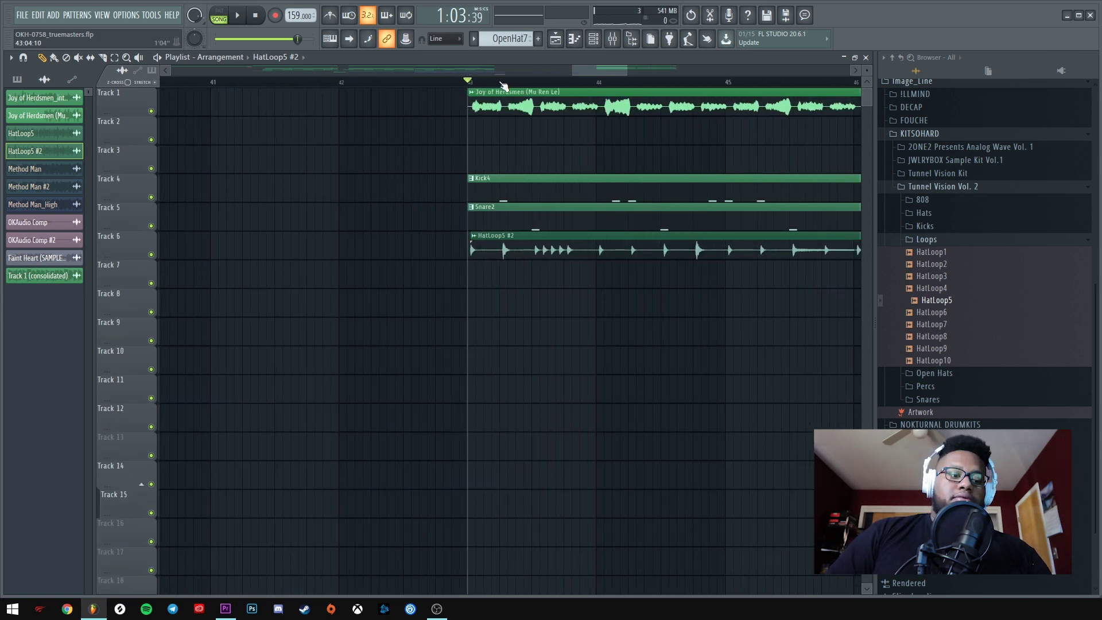
{"action": "left_click_drag", "start_coordinate": [504, 84], "coordinate": [843, 264]}
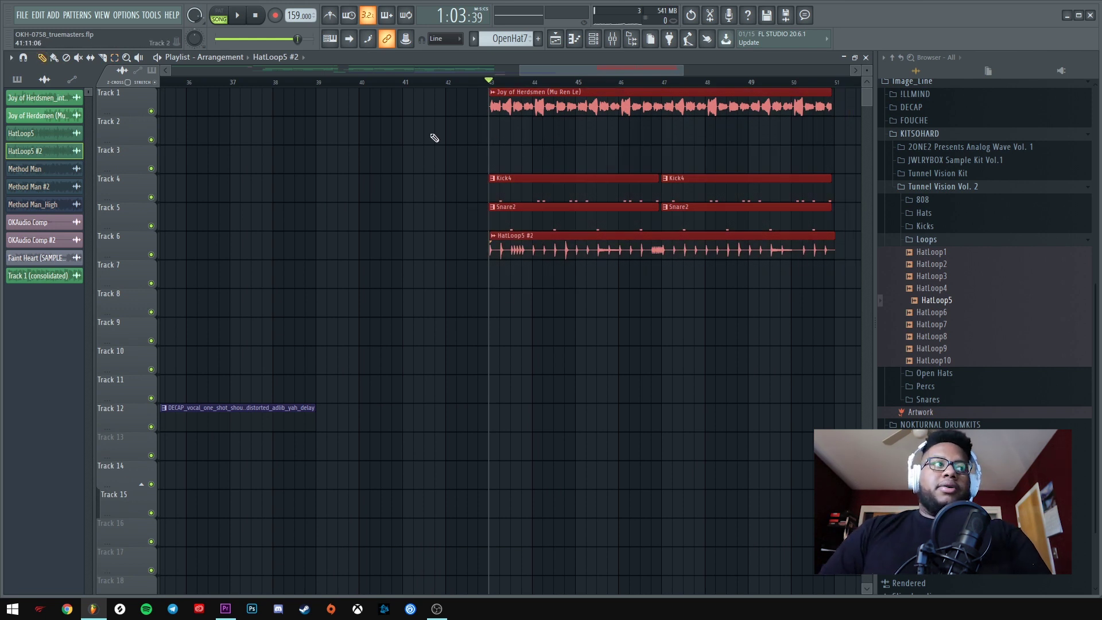
{"action": "scroll", "coordinate": [524, 82], "scroll_direction": "down", "scroll_amount": 2}
{"action": "double_click", "coordinate": [535, 189]}
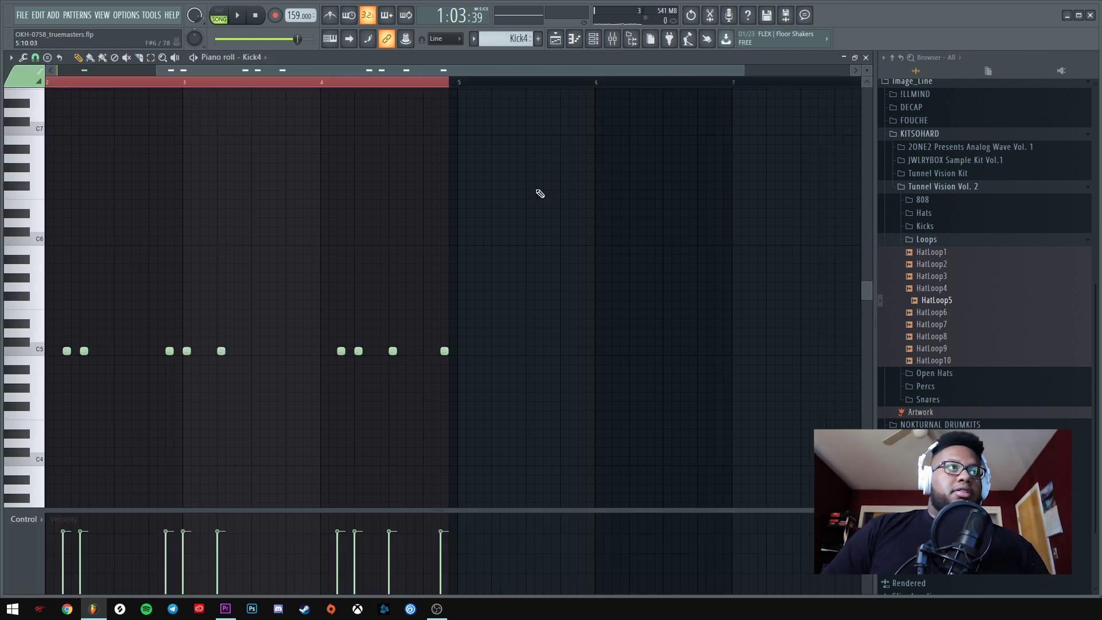
{"action": "key", "text": "F7"}
{"action": "key", "text": "F6"}
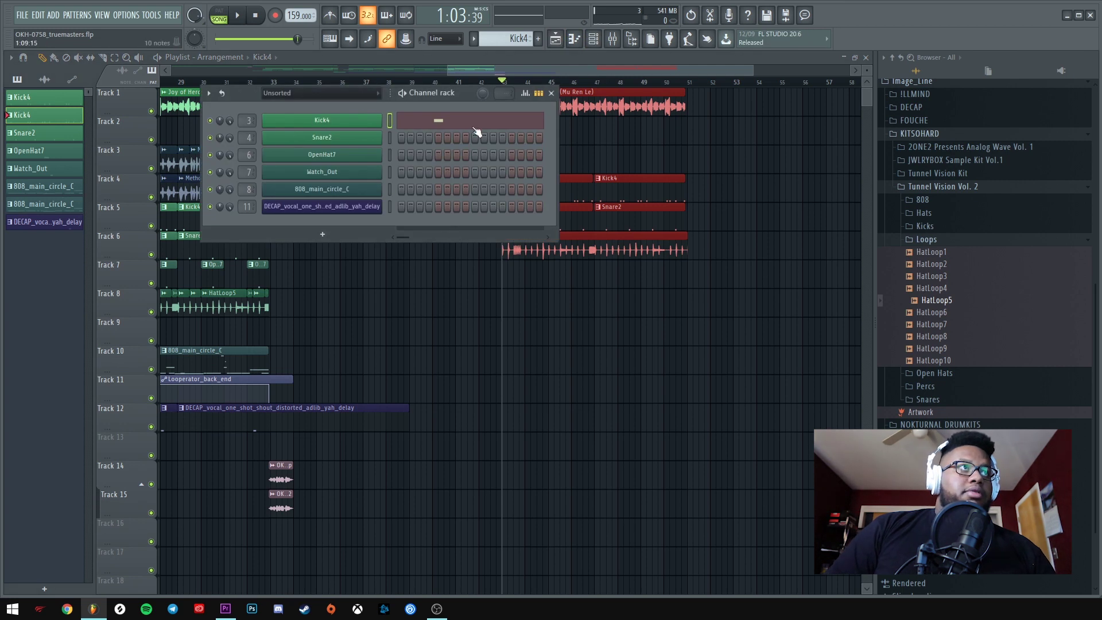
{"action": "left_click", "coordinate": [474, 125]}
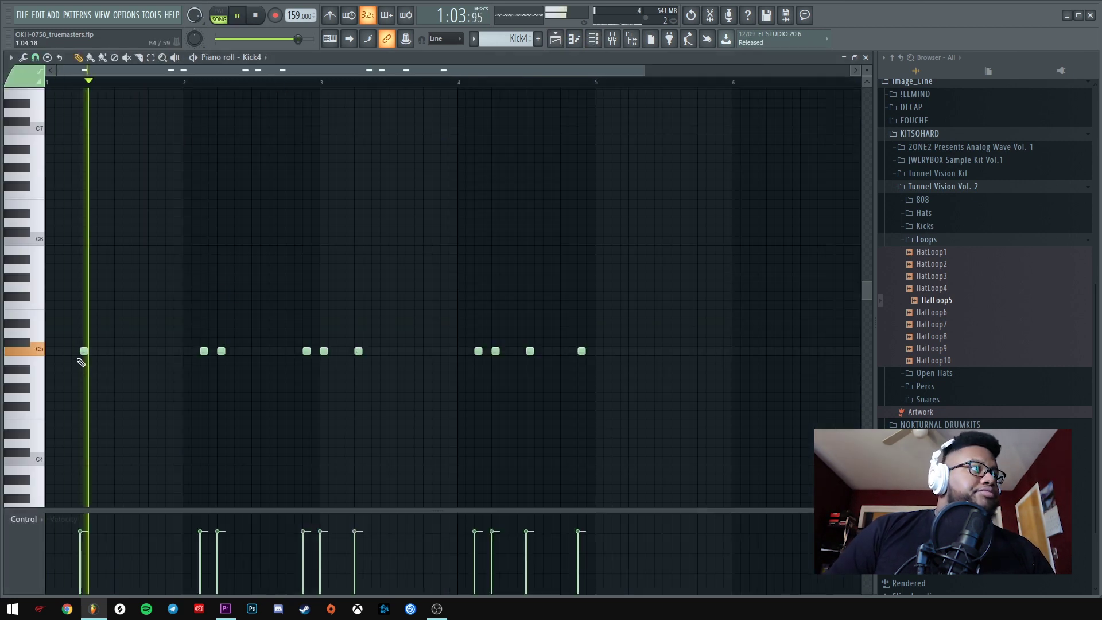
{"action": "scroll", "coordinate": [227, 386], "scroll_direction": "up", "scroll_amount": 2}
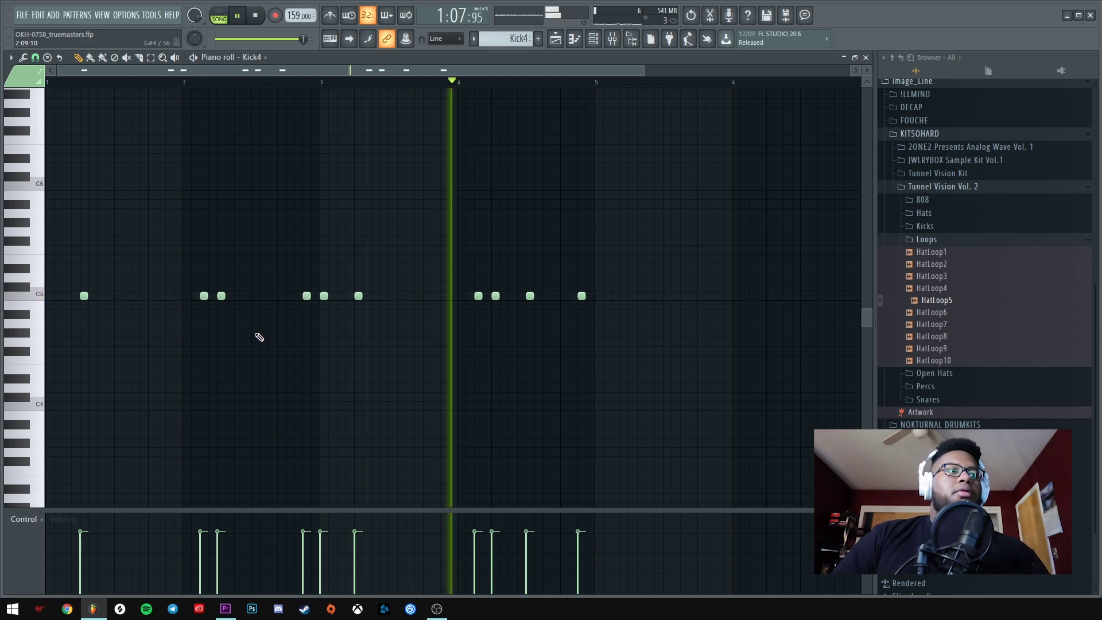
{"action": "key", "text": "space"}
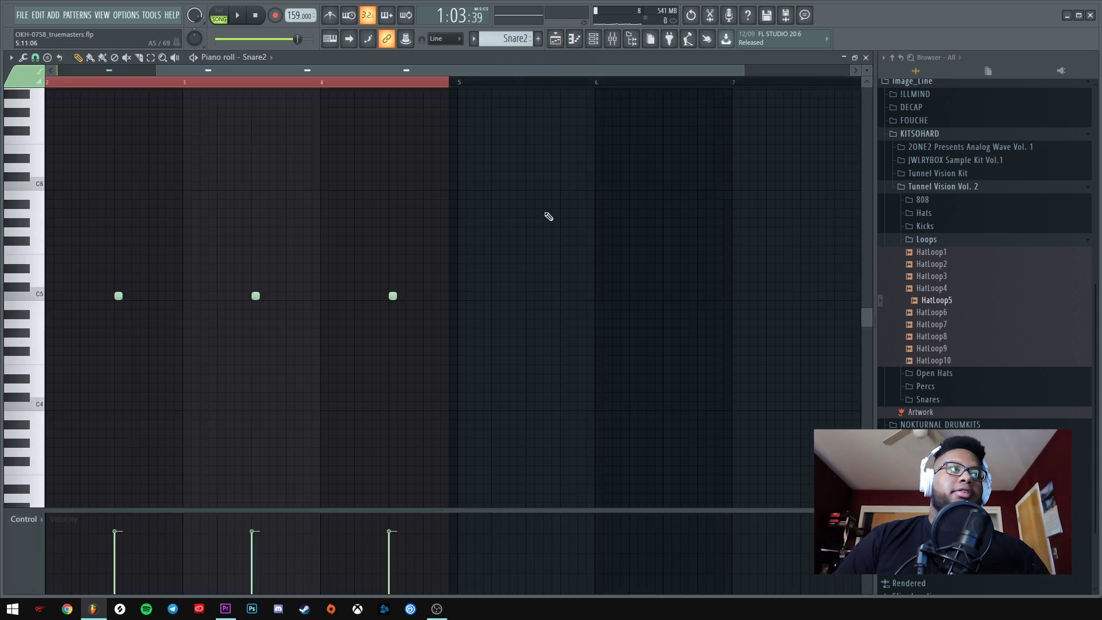
Open the Snare2 pattern in the piano roll, play it, and check the mixer levels during playback.
{"action": "key", "text": "F6"}
{"action": "key", "text": "space"}
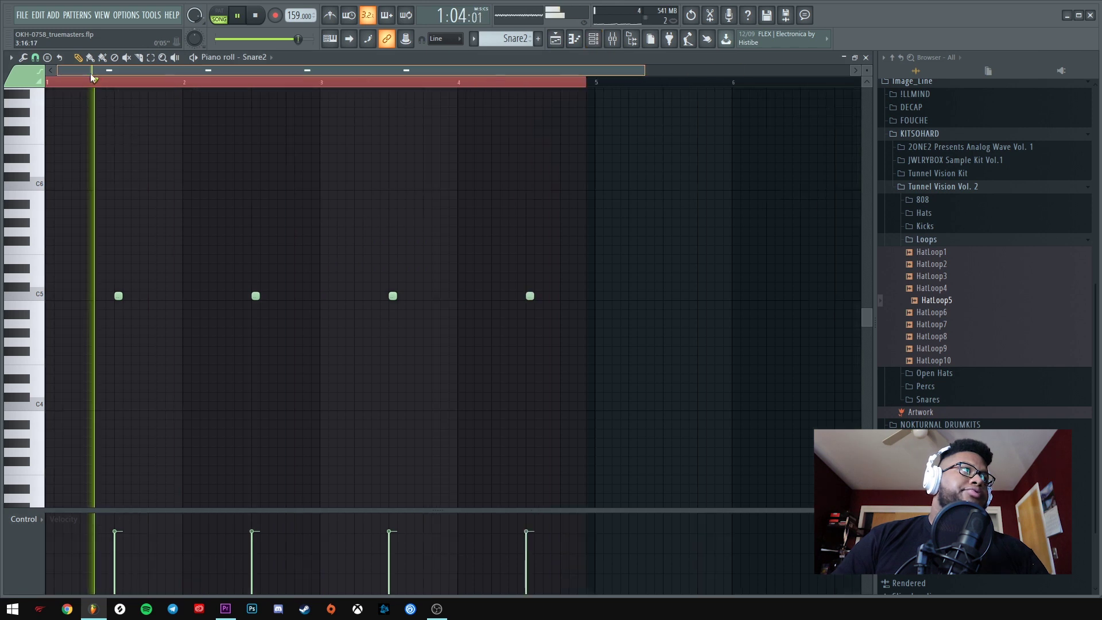
{"action": "key", "text": "F9"}
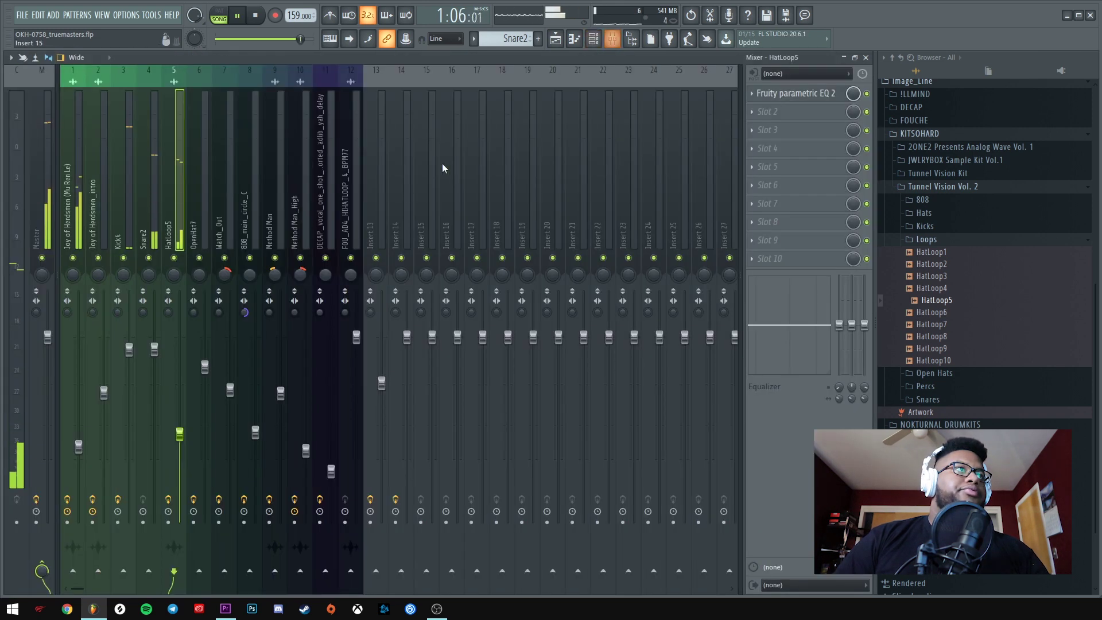
{"action": "key", "text": "F5"}
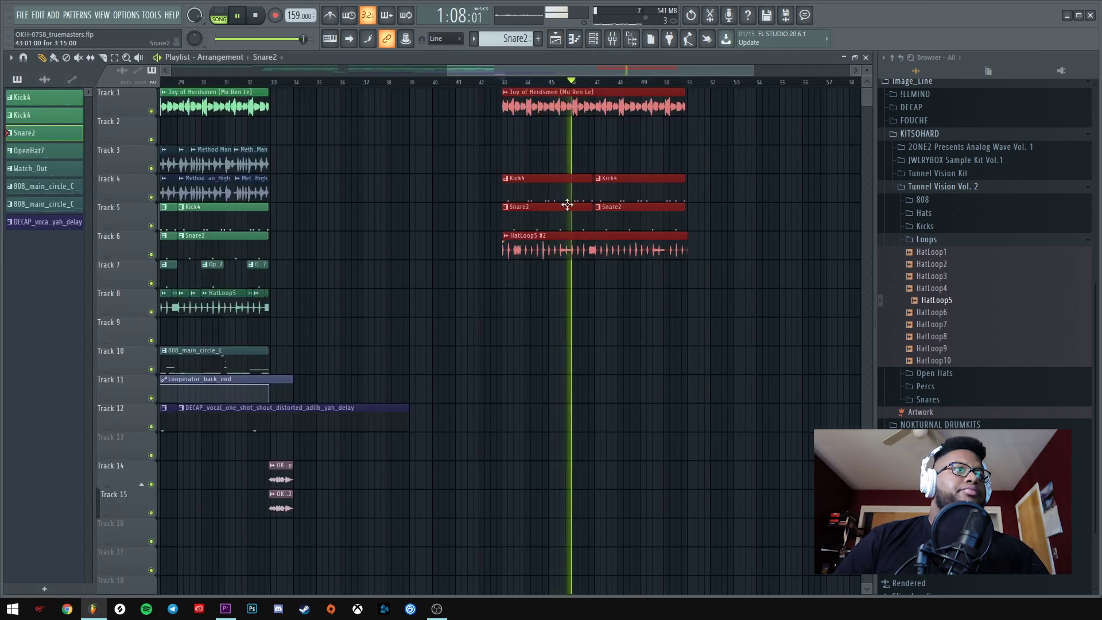
{"action": "key", "text": "F7"}
{"action": "key", "text": "space"}
{"action": "key", "text": "F5"}
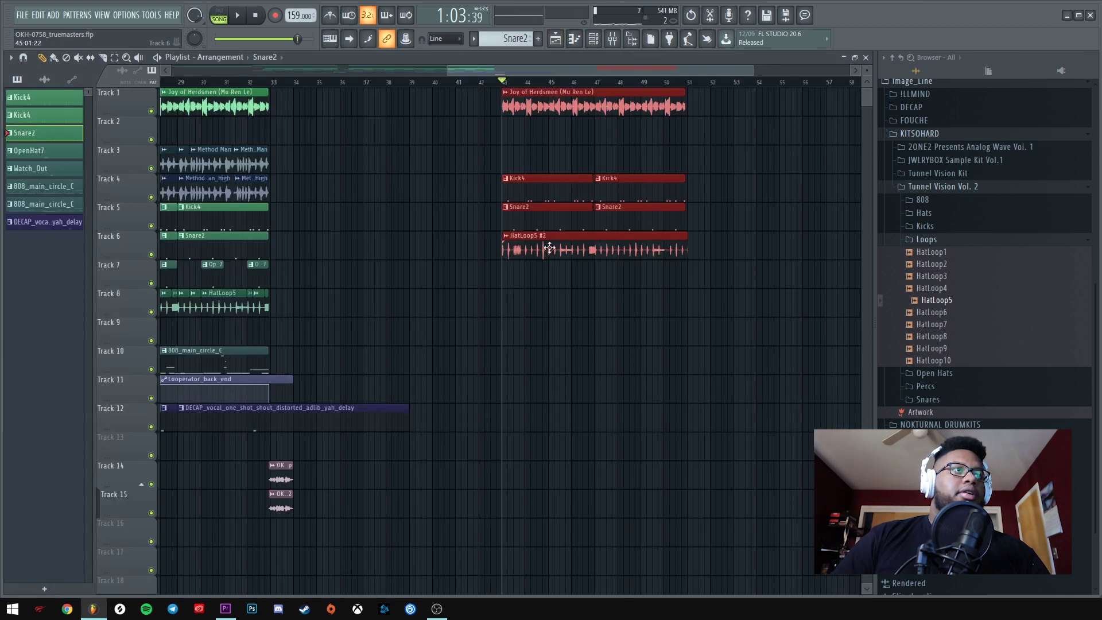
Delete the demo melody, Kick4, Snare2 and HatLoop5 #2 clips from bar 43 and the stray Snare2 clip on Track 10.
{"action": "double_click", "coordinate": [549, 248]}
{"action": "key", "text": "F5"}
{"action": "left_click", "coordinate": [616, 364]}
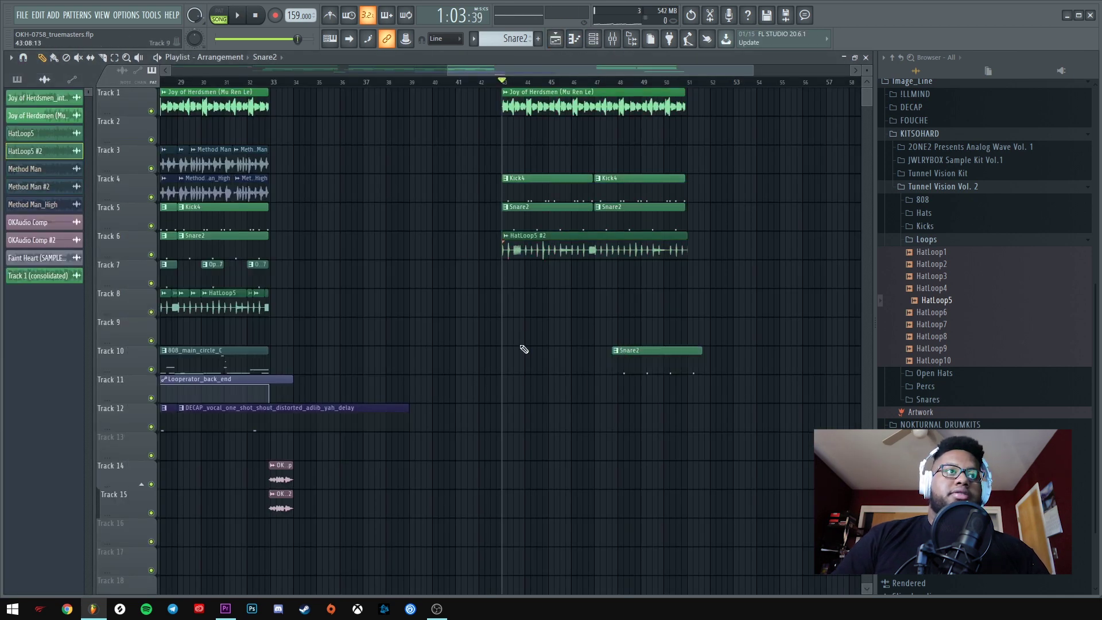
{"action": "right_click", "coordinate": [655, 249]}
{"action": "right_click", "coordinate": [634, 217]}
{"action": "right_click", "coordinate": [610, 185]}
{"action": "right_click", "coordinate": [577, 189]}
{"action": "right_click", "coordinate": [565, 215]}
{"action": "right_click", "coordinate": [558, 108]}
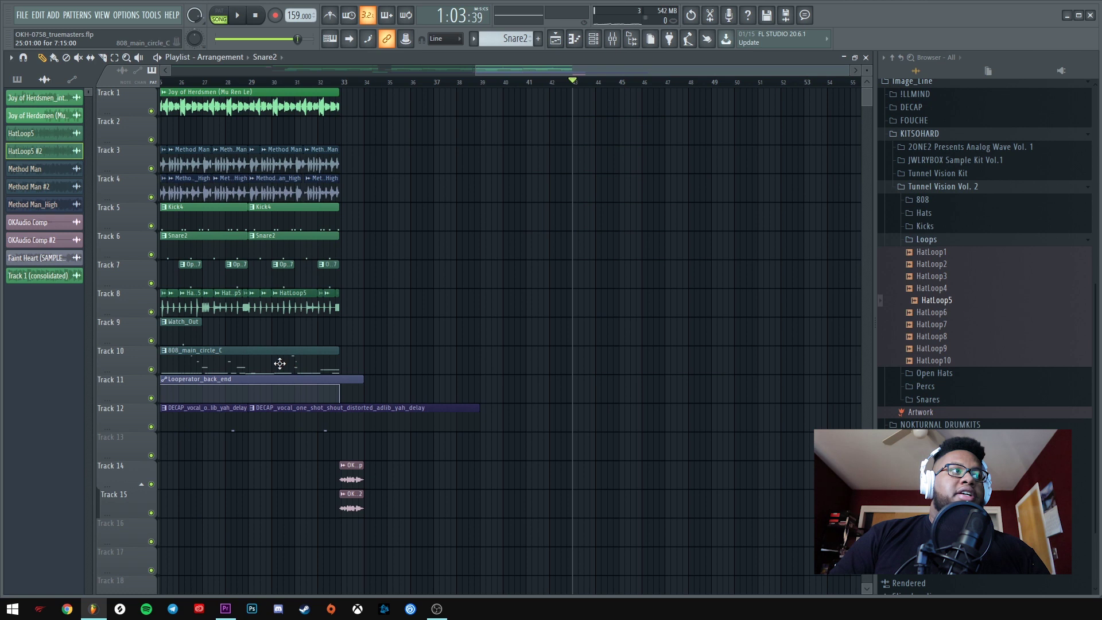
Place a copy of the 808_main_circle_C pattern at bar 43 on Track 5 and play it by itself.
{"action": "left_click_drag", "start_coordinate": [553, 73], "coordinate": [506, 69]}
{"action": "left_click", "coordinate": [321, 351]}
{"action": "key", "text": "space"}
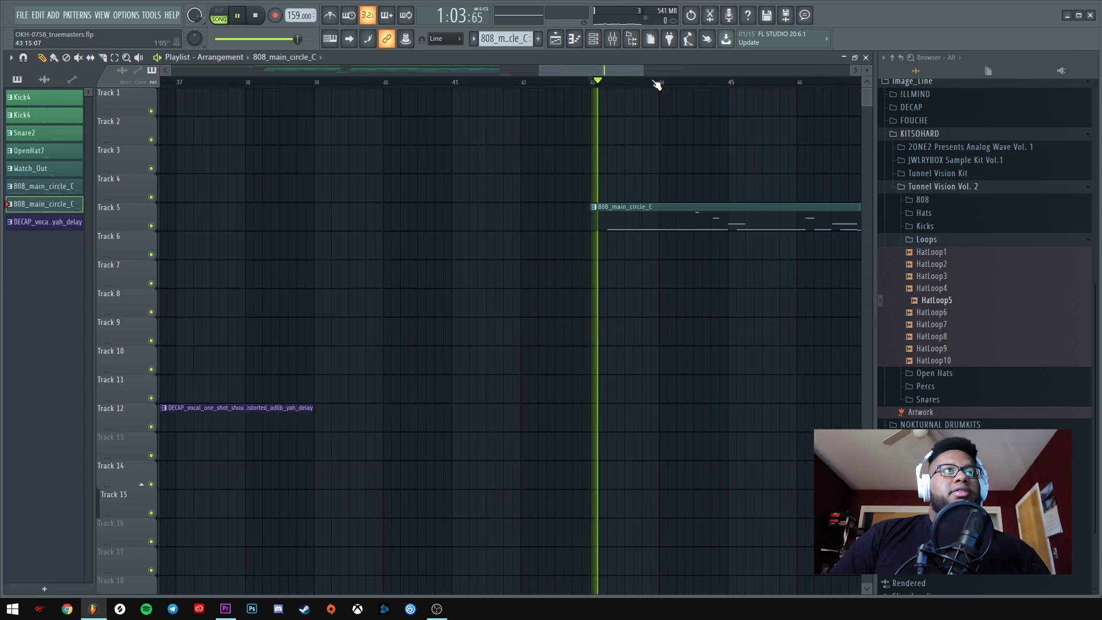
{"action": "scroll", "coordinate": [654, 84], "scroll_direction": "down", "scroll_amount": 3}
{"action": "left_click_drag", "start_coordinate": [632, 68], "coordinate": [662, 68]}
{"action": "double_click", "coordinate": [593, 208]}
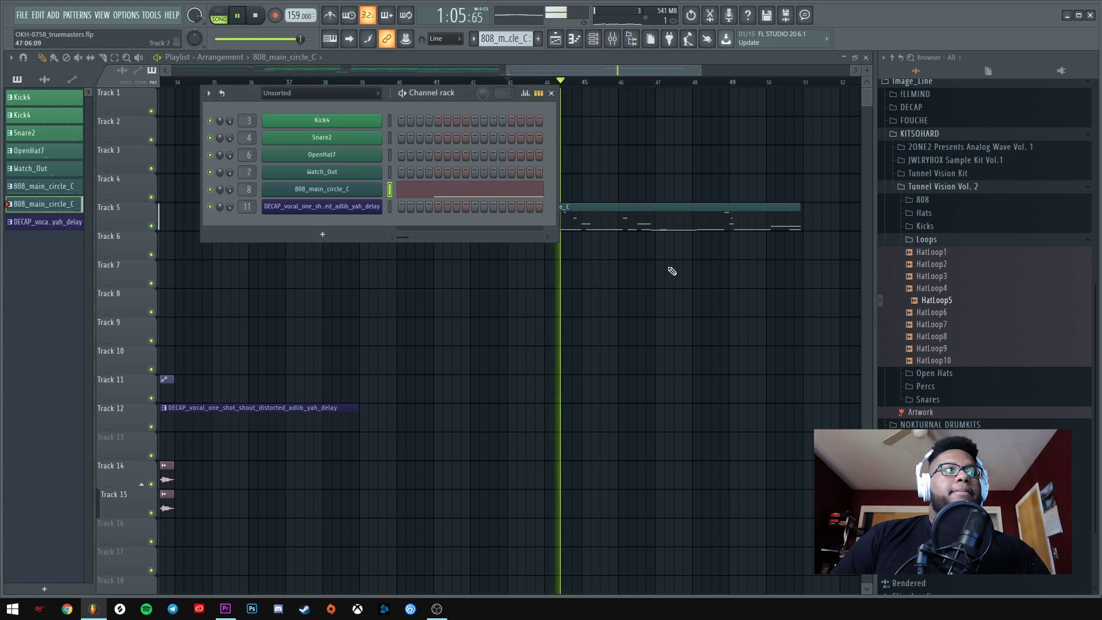
{"action": "key", "text": "F6"}
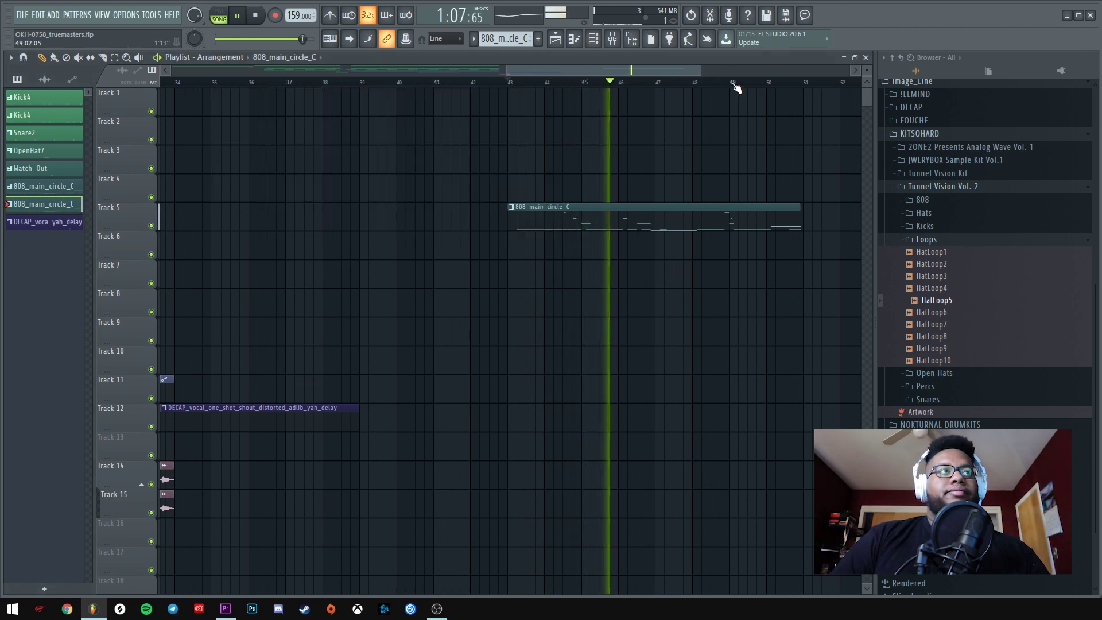
{"action": "scroll", "coordinate": [734, 84], "scroll_direction": "down", "scroll_amount": 3}
{"action": "scroll", "coordinate": [800, 84], "scroll_direction": "up", "scroll_amount": 3}
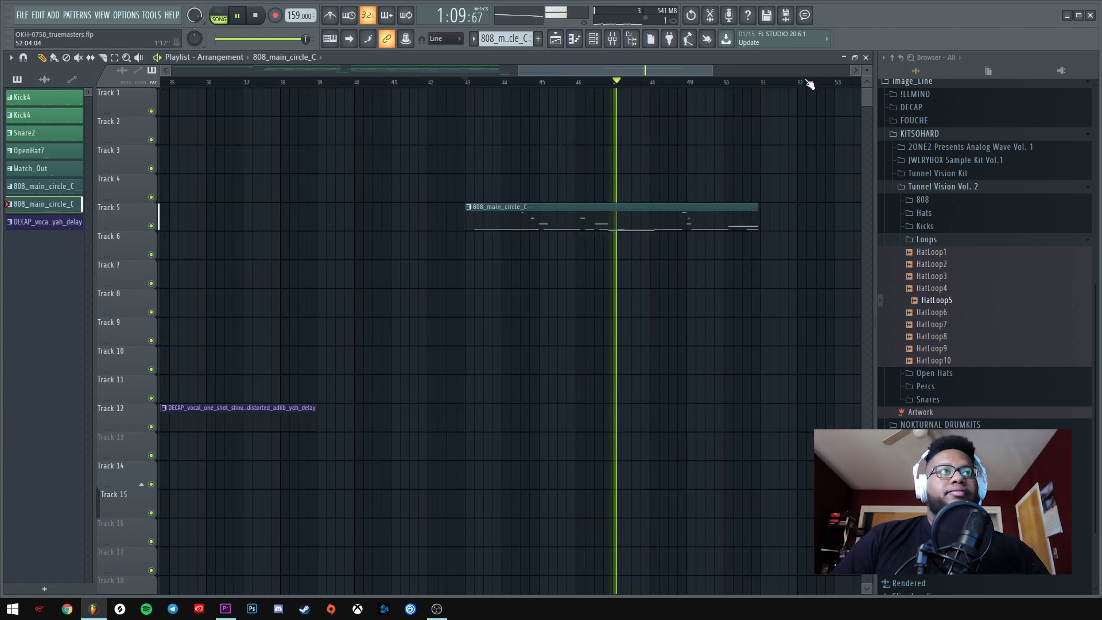
{"action": "scroll", "coordinate": [803, 85], "scroll_direction": "down", "scroll_amount": 2}
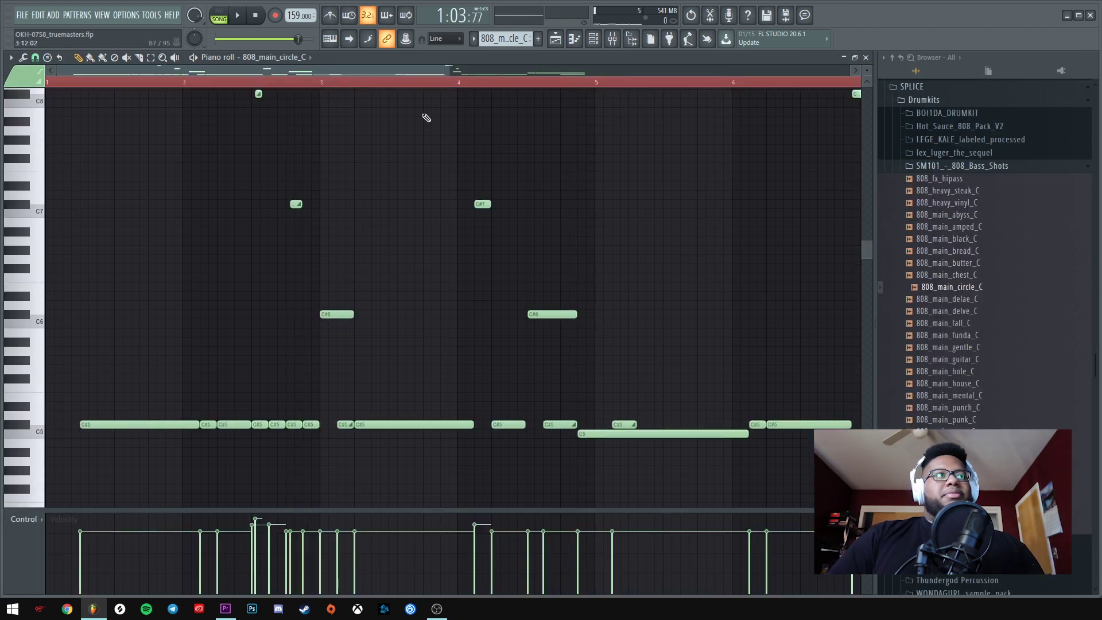
Examine the high slide notes above the C#5 bass notes in the 808_main_circle_C piano roll.
{"action": "scroll", "coordinate": [396, 158], "scroll_direction": "up", "scroll_amount": 2}
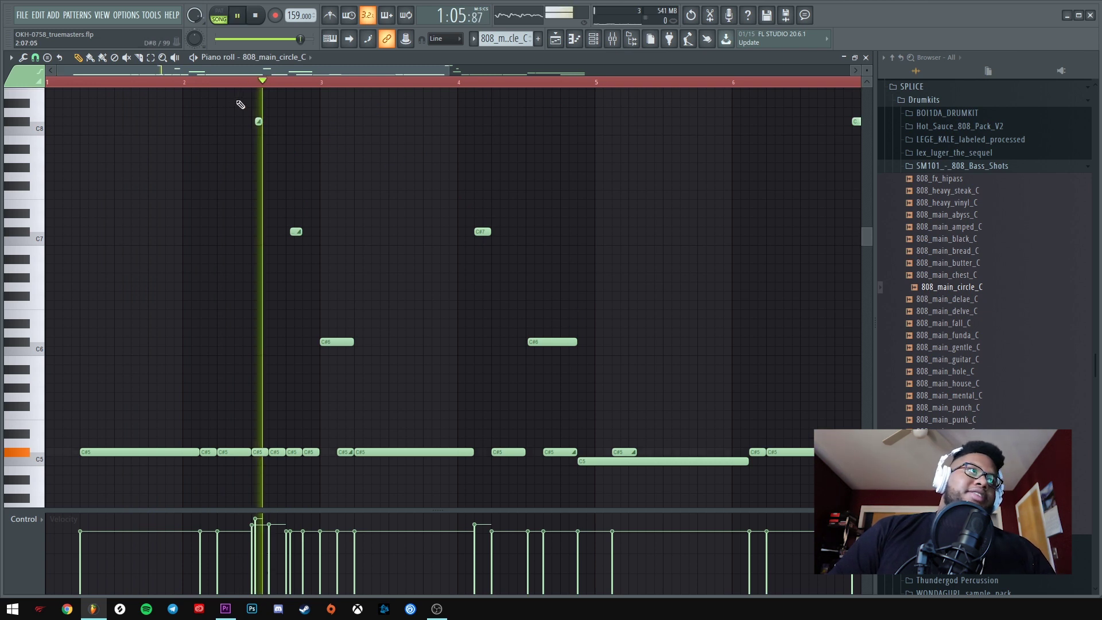
{"action": "scroll", "coordinate": [258, 91], "scroll_direction": "up", "scroll_amount": 4}
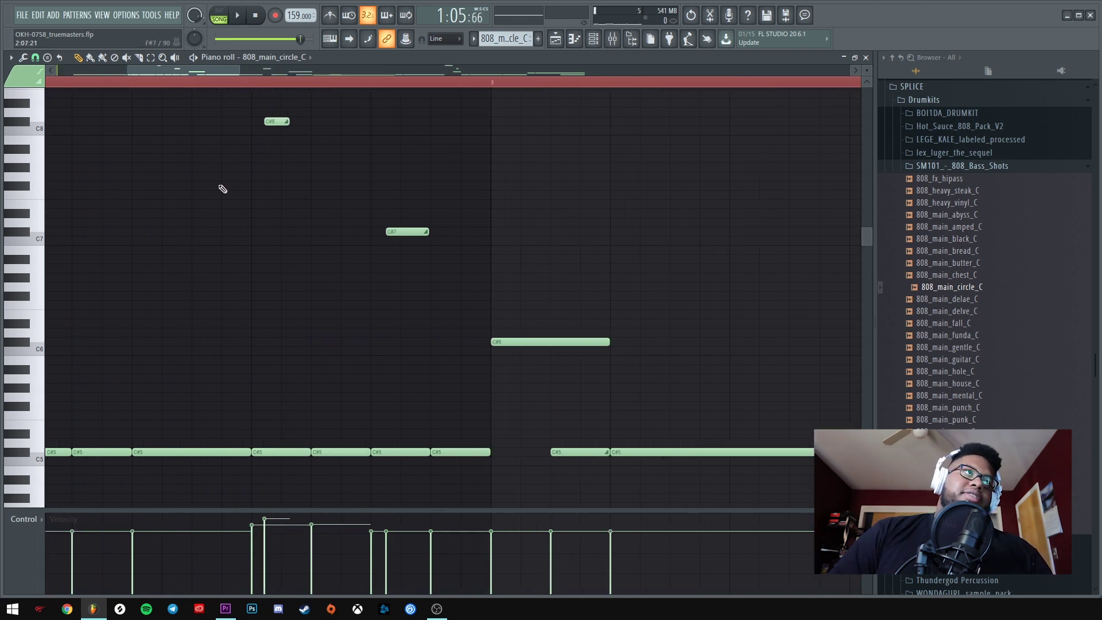
{"action": "key", "text": "F5"}
Start playback of the original arrangement around bar 27 and delete the copied 808_main_circle_C clip at bar 43 on Track 5.
{"action": "scroll", "coordinate": [393, 68], "scroll_direction": "up", "scroll_amount": 3}
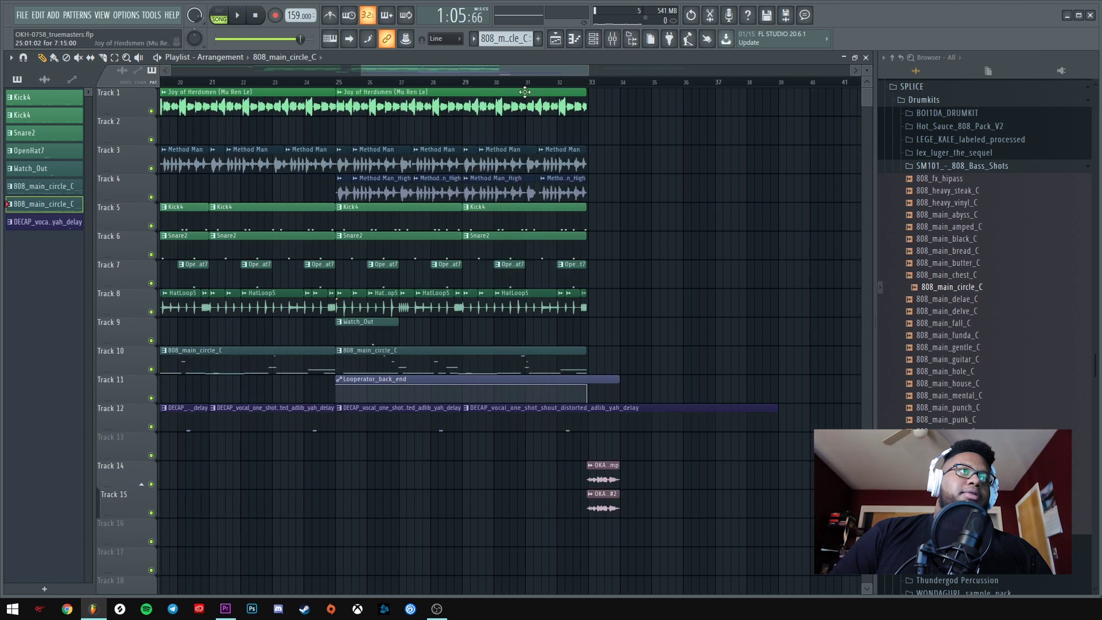
{"action": "left_click", "coordinate": [430, 90]}
{"action": "left_click", "coordinate": [423, 84]}
{"action": "key", "text": "space"}
{"action": "scroll", "coordinate": [440, 85], "scroll_direction": "down", "scroll_amount": 3}
{"action": "right_click", "coordinate": [719, 209]}
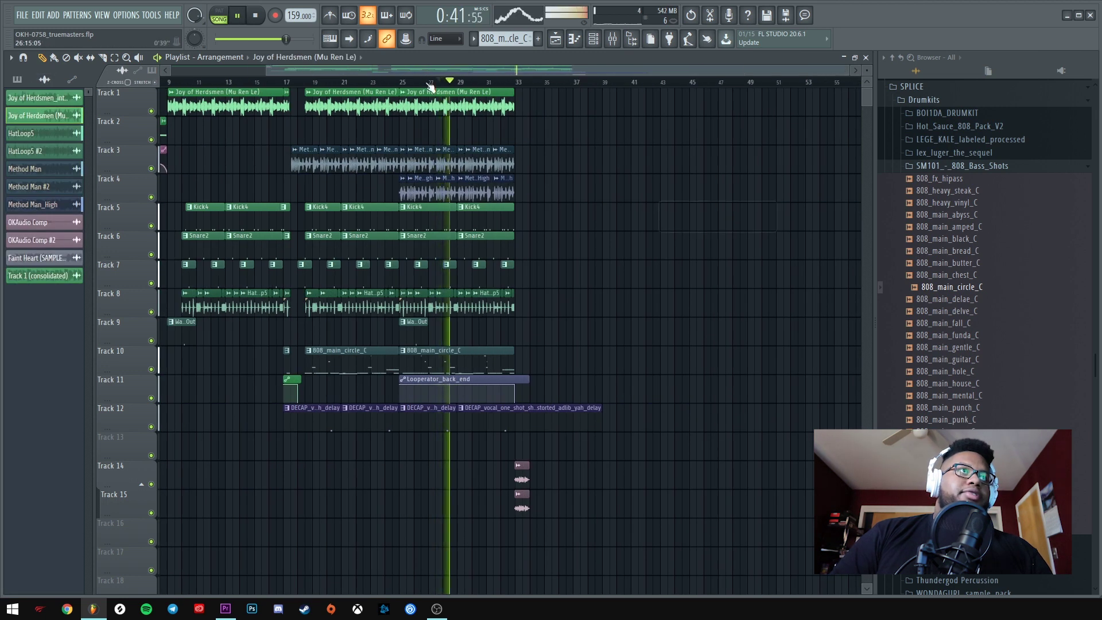
Play the original arrangement from bar 25 to hear the 808 slides with the full beat.
{"action": "scroll", "coordinate": [431, 85], "scroll_direction": "up", "scroll_amount": 3}
{"action": "left_click", "coordinate": [402, 85]}
{"action": "scroll", "coordinate": [410, 86], "scroll_direction": "up", "scroll_amount": 3}
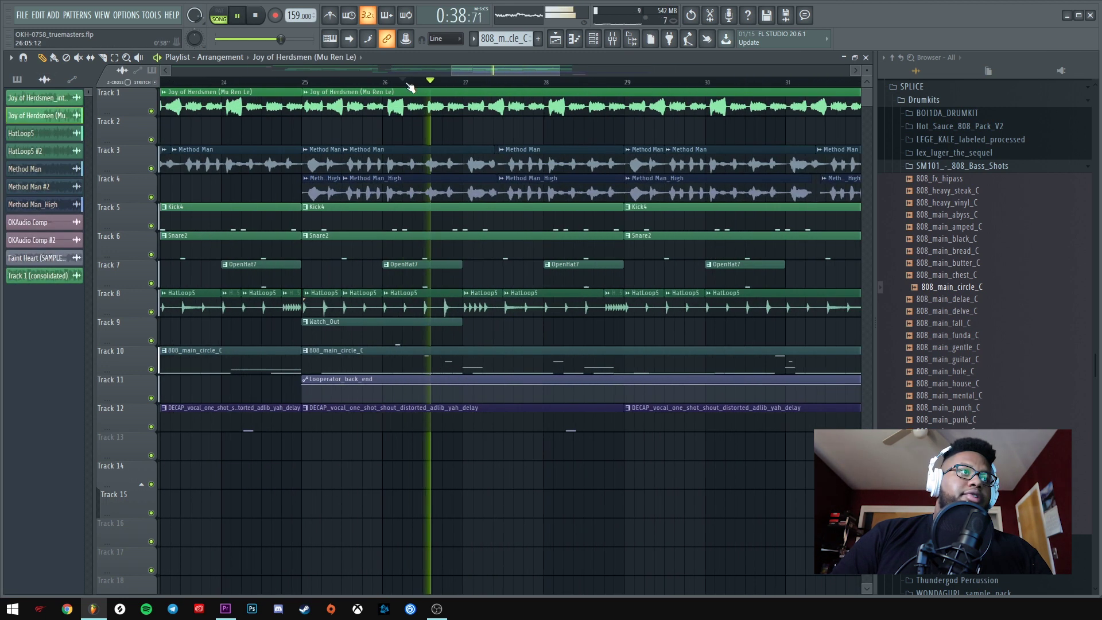
{"action": "key", "text": "space"}
{"action": "left_click", "coordinate": [304, 83]}
{"action": "key", "text": "space"}
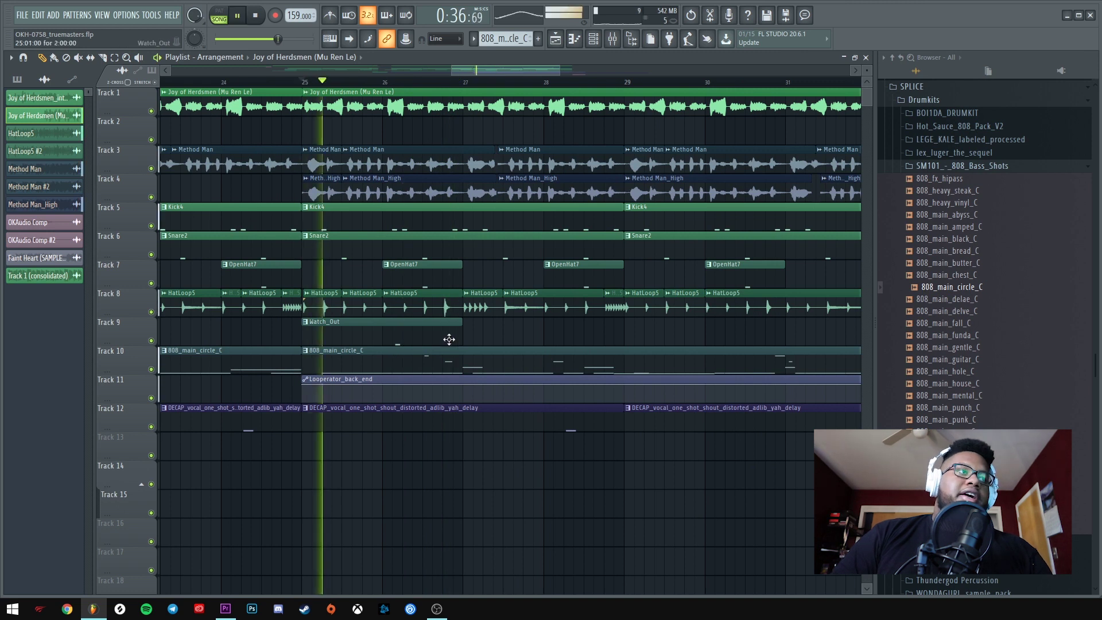
{"action": "key", "text": "space"}
Open the 808_main_circle_C pattern at bar 25, move its C#8 slide note onto the grid at 2:09:00, and play it.
{"action": "double_click", "coordinate": [415, 364]}
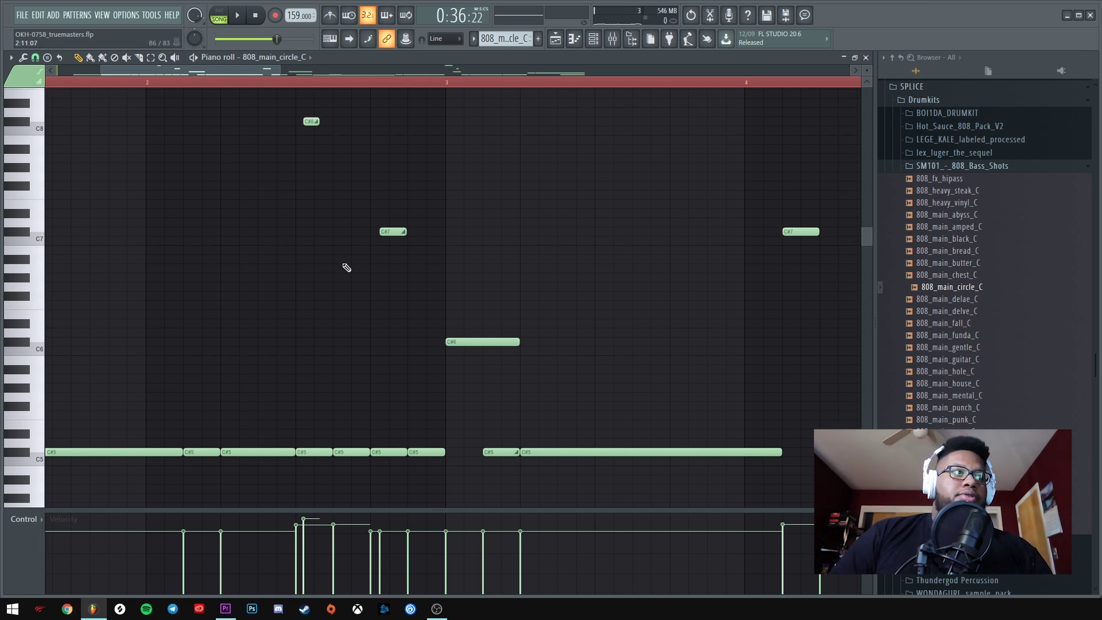
{"action": "left_click_drag", "start_coordinate": [300, 378], "coordinate": [305, 267]}
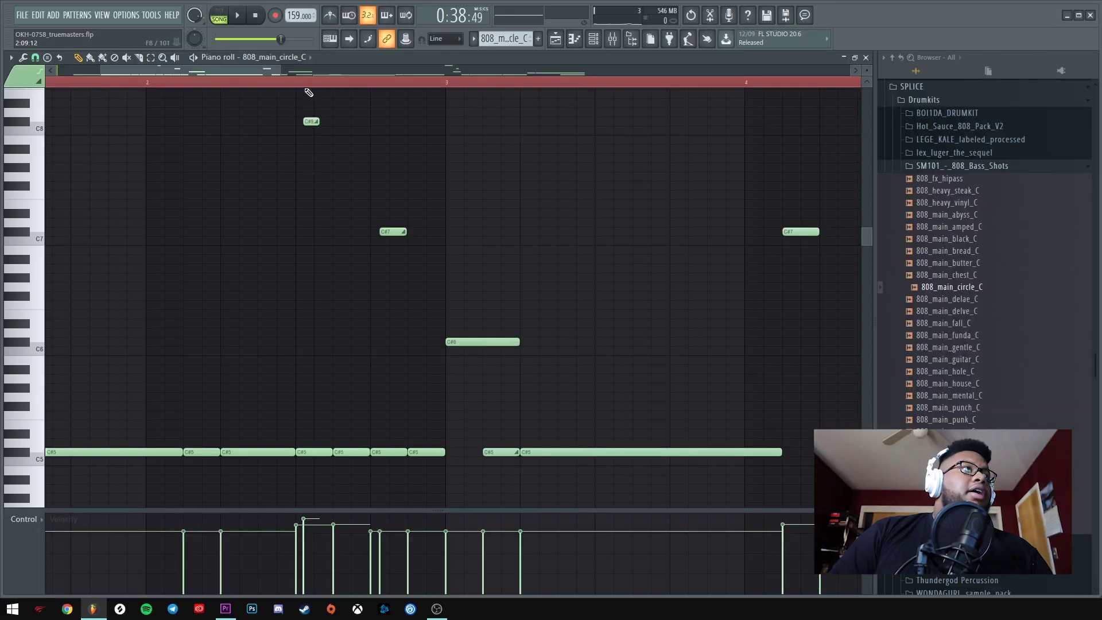
{"action": "scroll", "coordinate": [309, 92], "scroll_direction": "up", "scroll_amount": 4, "text": "ctrl"}
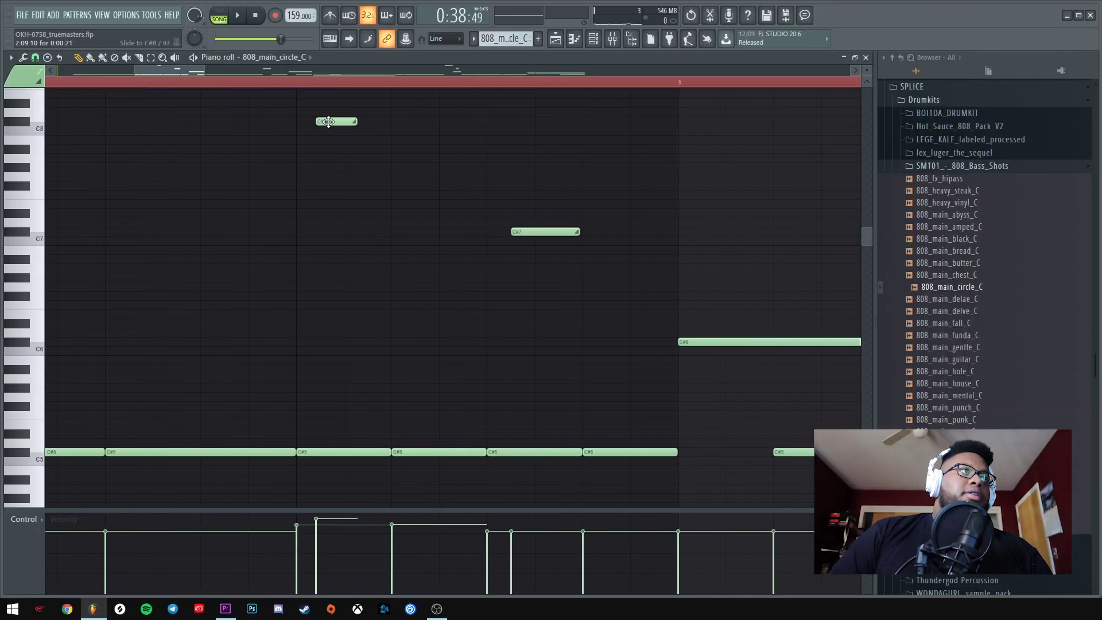
{"action": "mouse_move", "coordinate": [328, 122]}
{"action": "left_mouse_down"}
{"action": "mouse_move", "coordinate": [338, 122]}
{"action": "mouse_move", "coordinate": [320, 122]}
{"action": "left_mouse_up"}
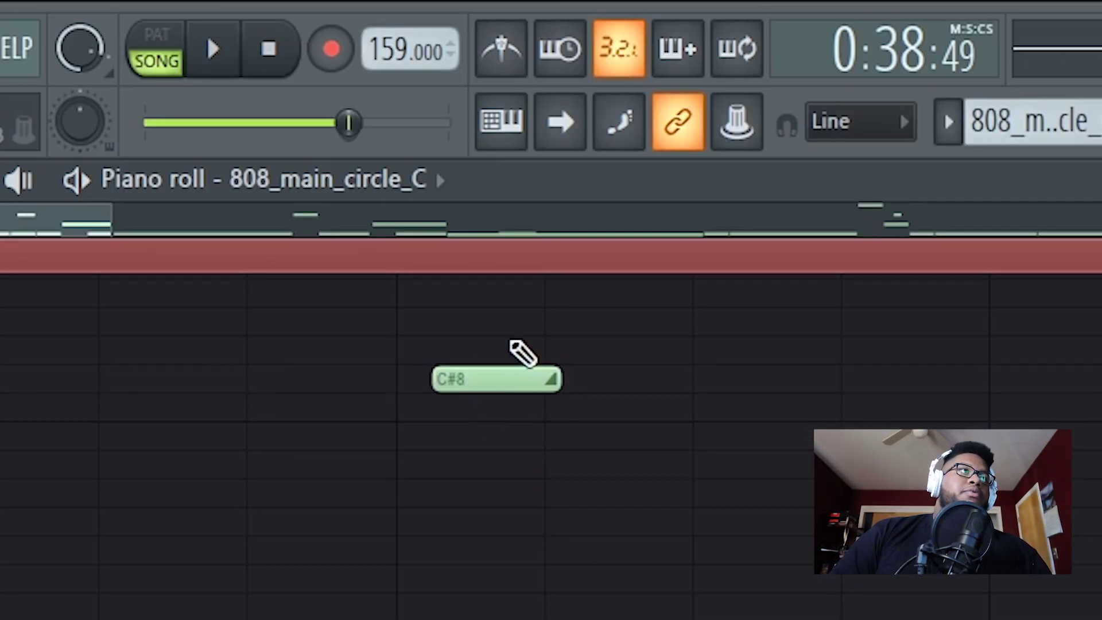
{"action": "left_click_drag", "start_coordinate": [484, 376], "coordinate": [411, 384]}
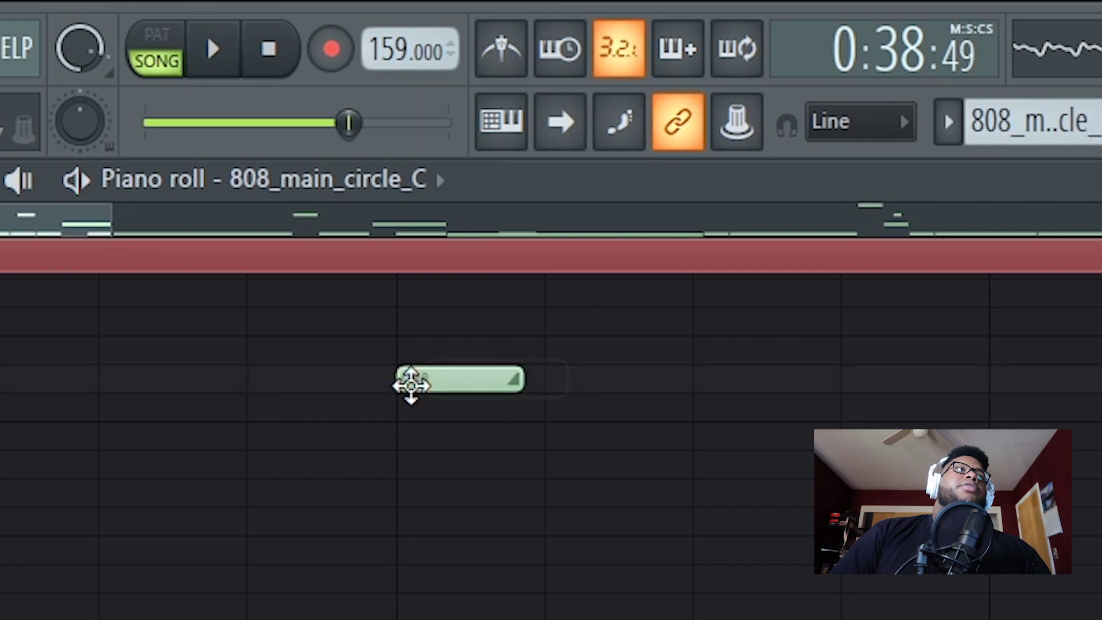
{"action": "key", "text": "space"}
{"action": "key", "text": "space"}
{"action": "scroll", "coordinate": [344, 197], "scroll_direction": "up", "scroll_amount": 1}
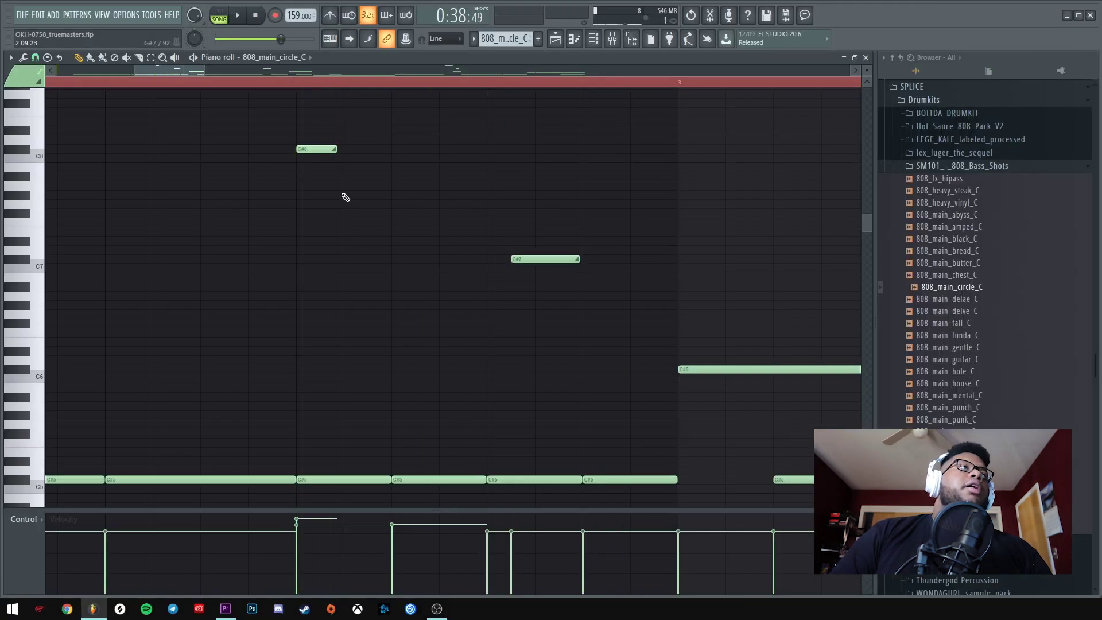
{"action": "left_click_drag", "start_coordinate": [307, 147], "coordinate": [303, 147]}
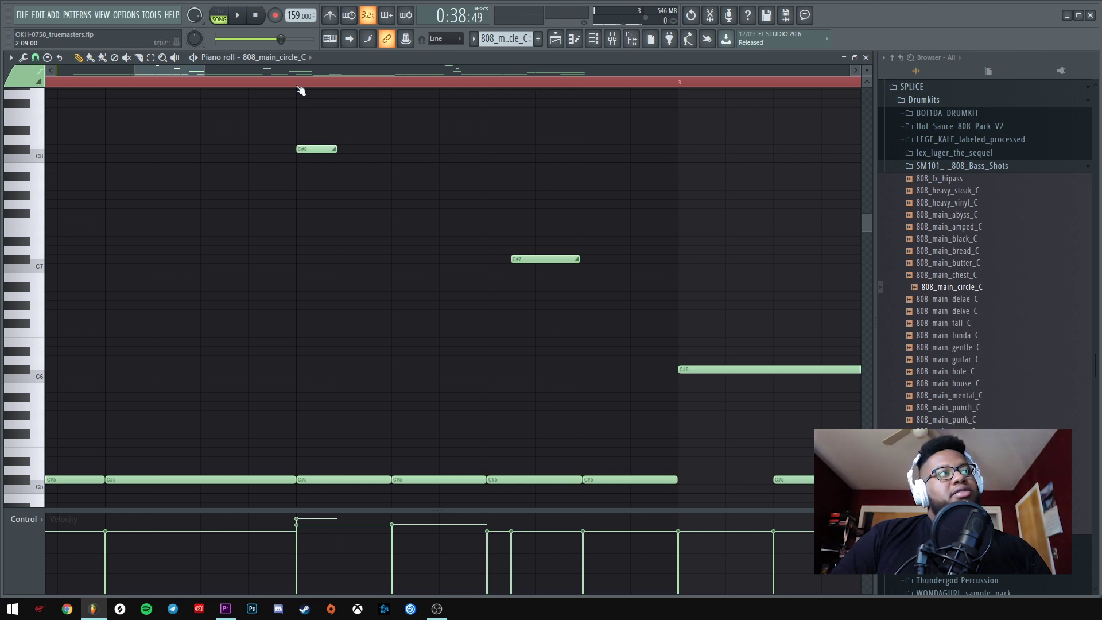
{"action": "key", "text": "space"}
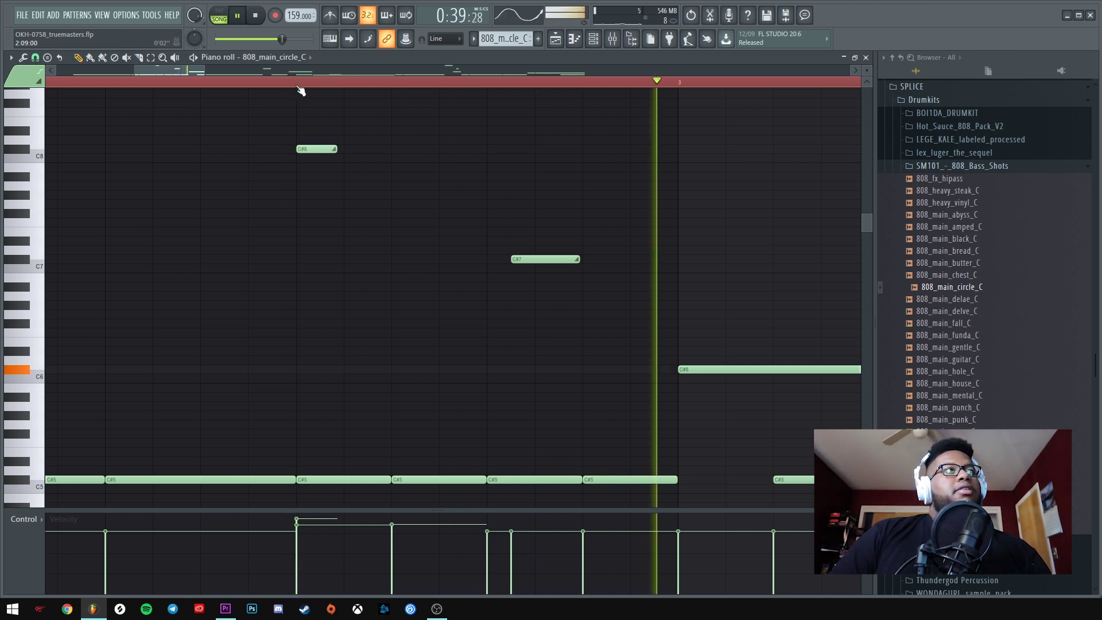
Shift the C#8 slide note slightly past 2:09:00, play it, and return to the playlist around bar 17.
{"action": "key", "text": "space"}
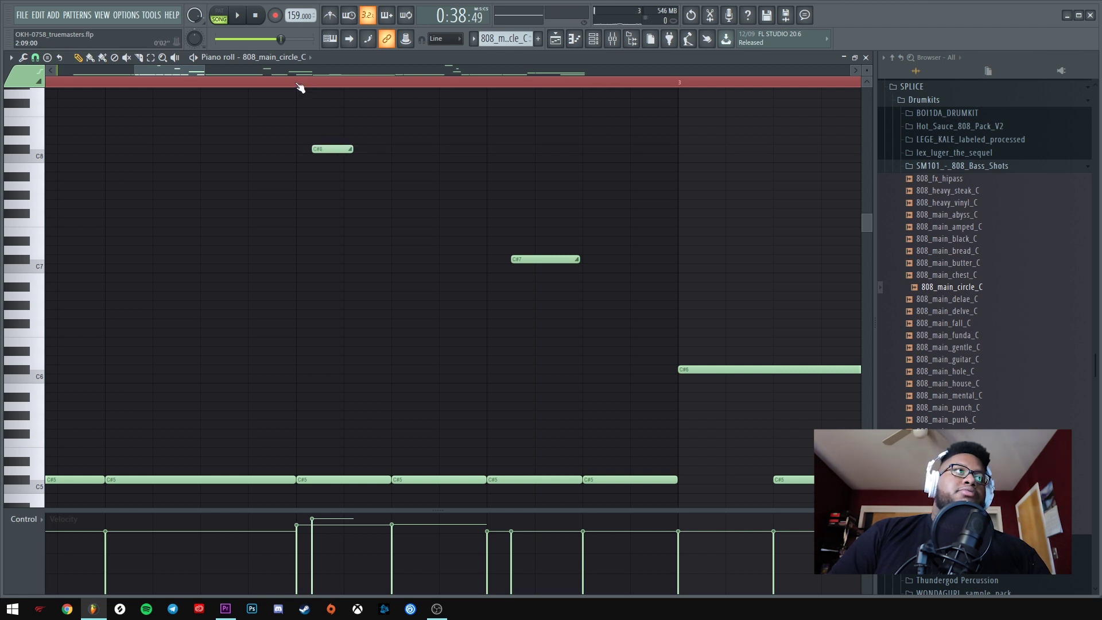
{"action": "key", "text": "space"}
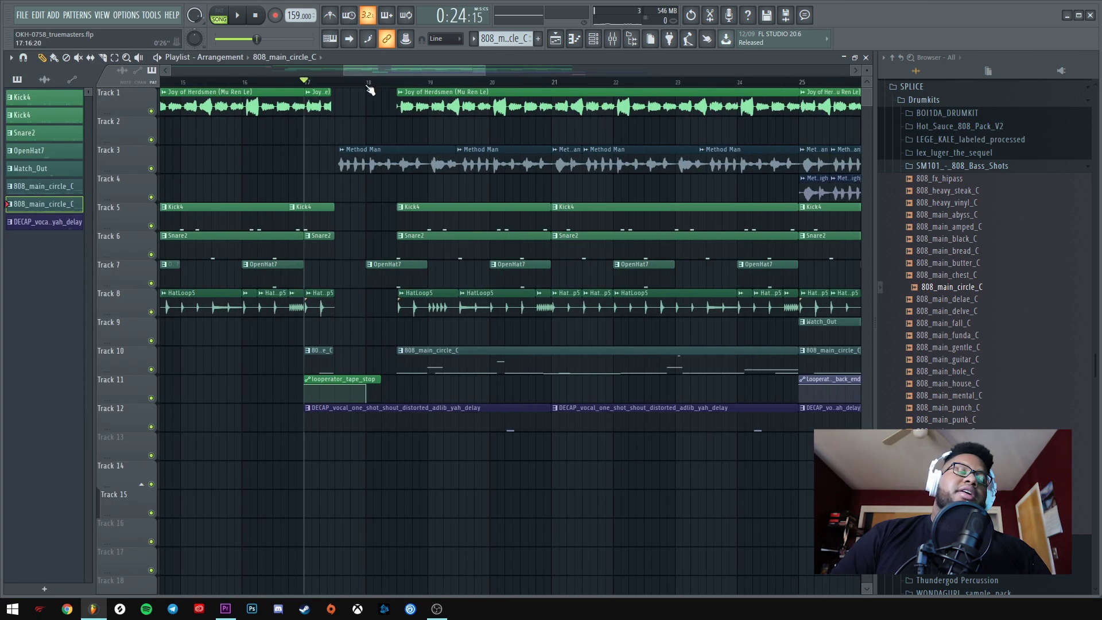
{"action": "scroll", "coordinate": [370, 89], "scroll_direction": "down", "scroll_amount": 5}
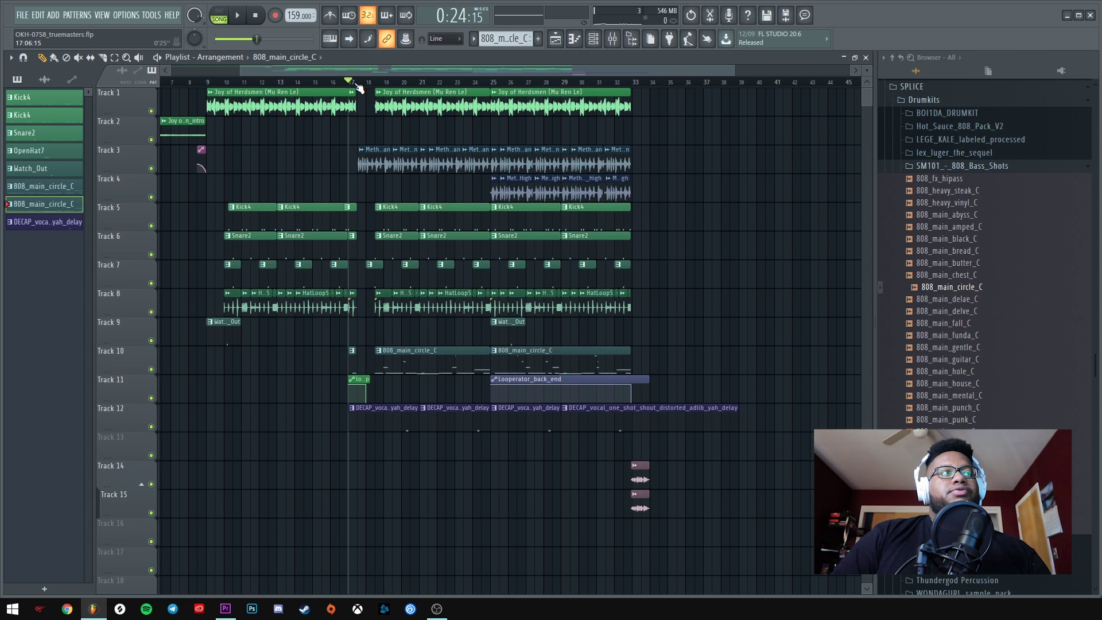
Play the arrangement from the beginning to hear the Joy of Herdsmen intro.
{"action": "left_click_drag", "start_coordinate": [343, 86], "coordinate": [114, 81]}
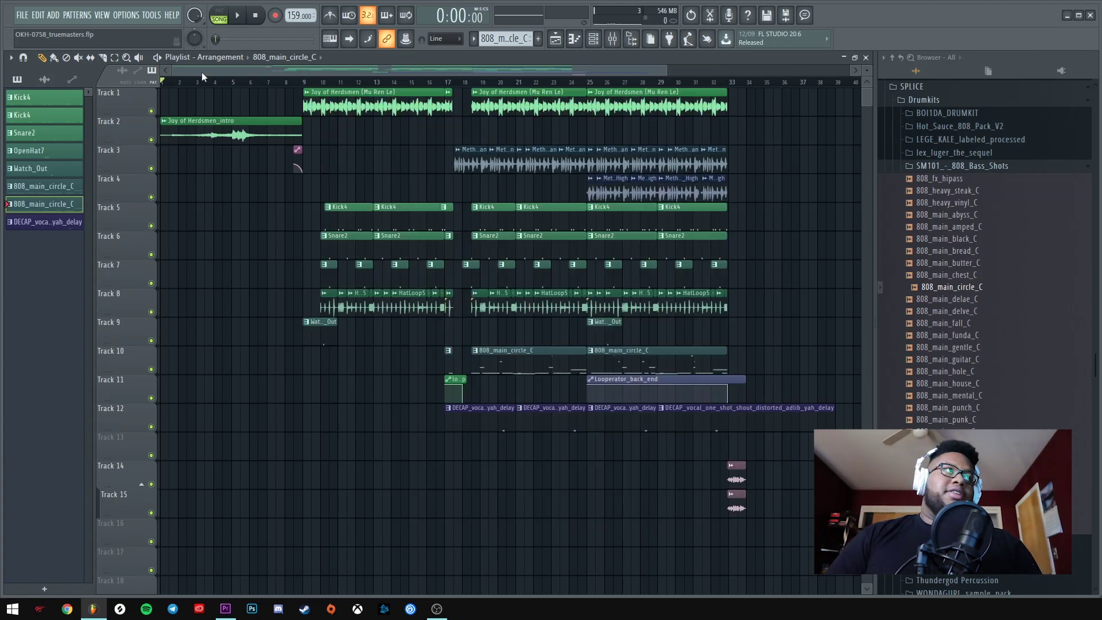
{"action": "scroll", "coordinate": [207, 73], "scroll_direction": "up", "scroll_amount": 2}
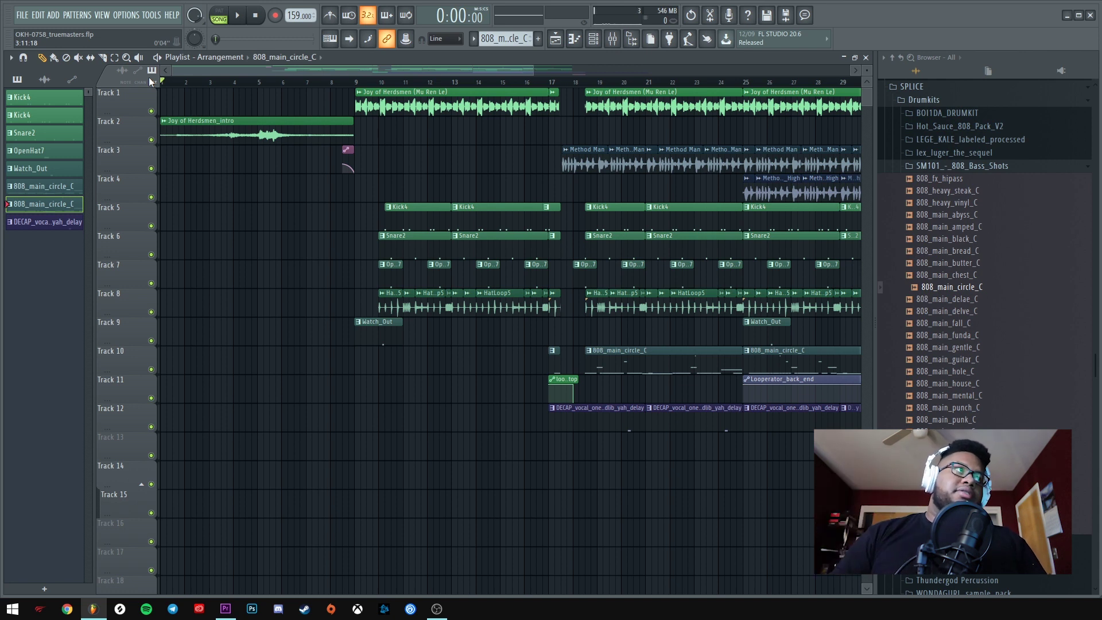
{"action": "key", "text": "space"}
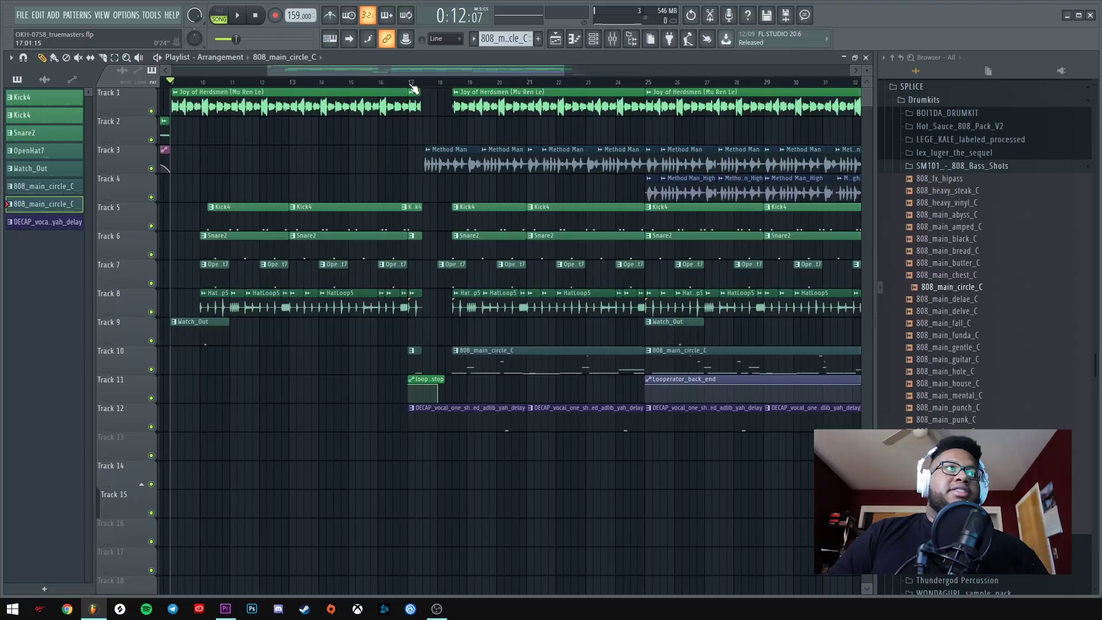
Set the playback position to bar 17 and open the sample settings of the first Method Man clip on Track 3.
{"action": "left_click", "coordinate": [411, 83]}
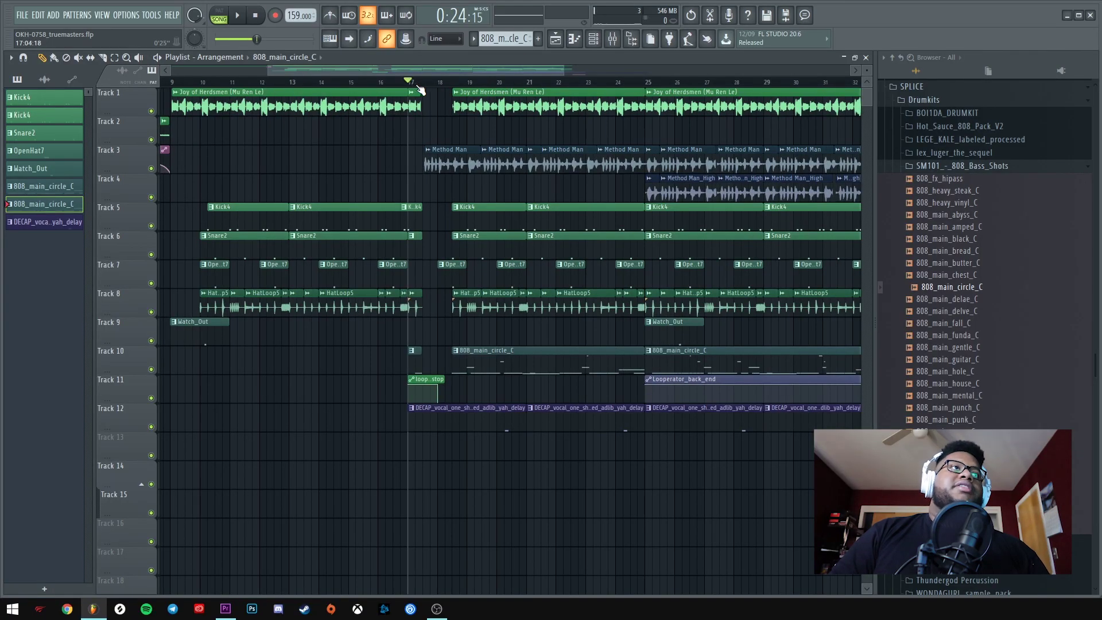
{"action": "scroll", "coordinate": [447, 87], "scroll_direction": "up", "scroll_amount": 2}
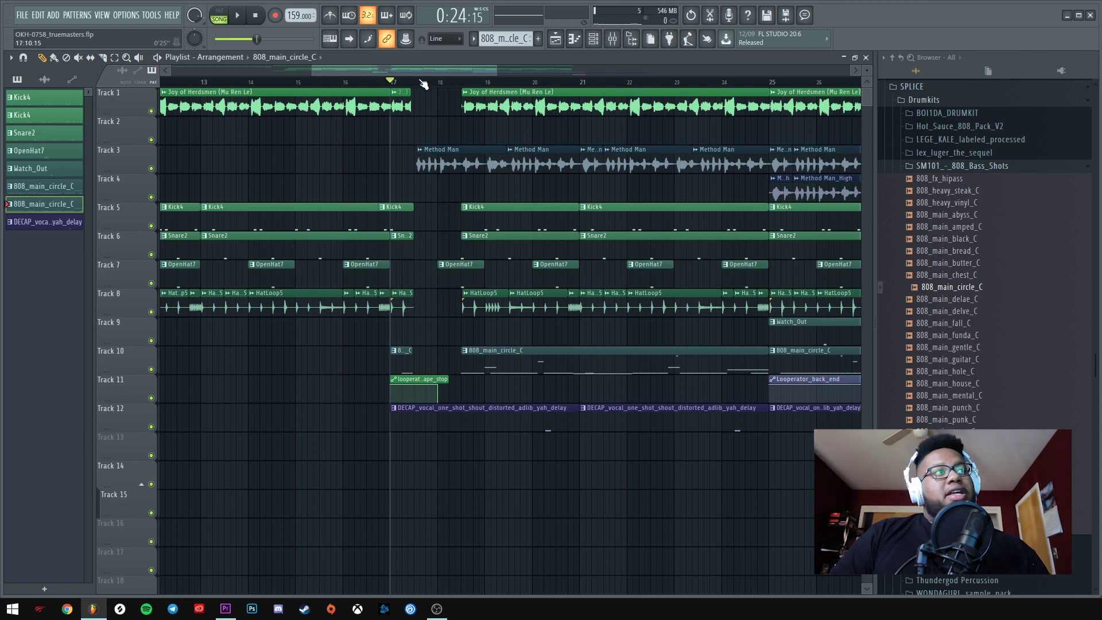
{"action": "scroll", "coordinate": [424, 84], "scroll_direction": "up", "scroll_amount": 1}
{"action": "scroll", "coordinate": [424, 83], "scroll_direction": "down", "scroll_amount": 1}
{"action": "double_click", "coordinate": [448, 164]}
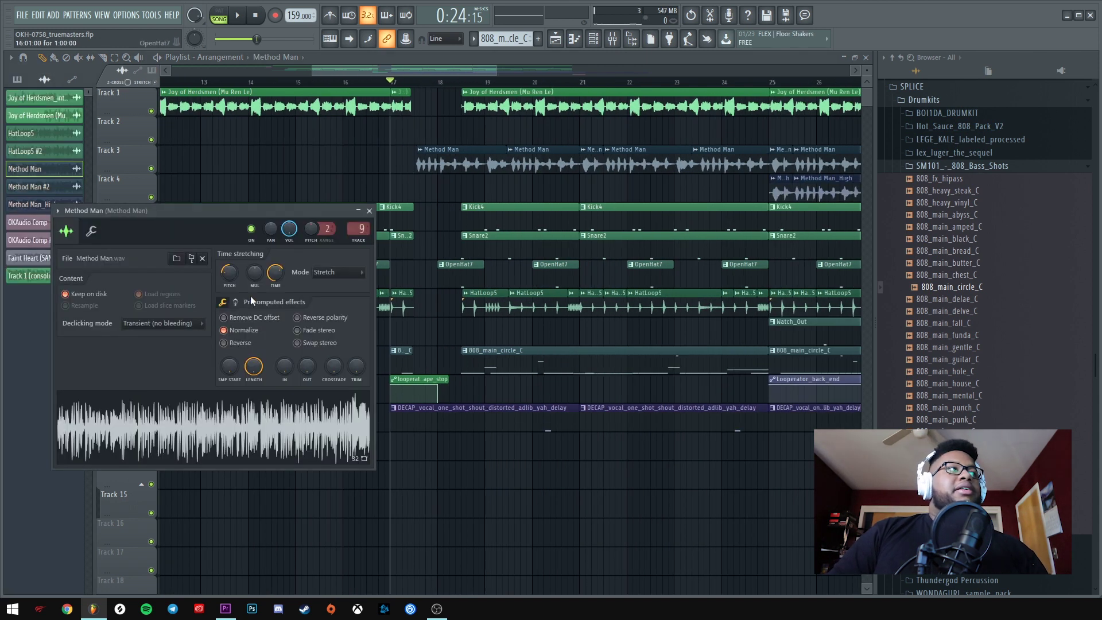
Display the audio channels in the channel rack and audition the Method Man #2 sample for comparison with Method Man.
{"action": "key", "text": "Escape"}
{"action": "key", "text": "F5"}
{"action": "key", "text": "F5"}
{"action": "key", "text": "F6"}
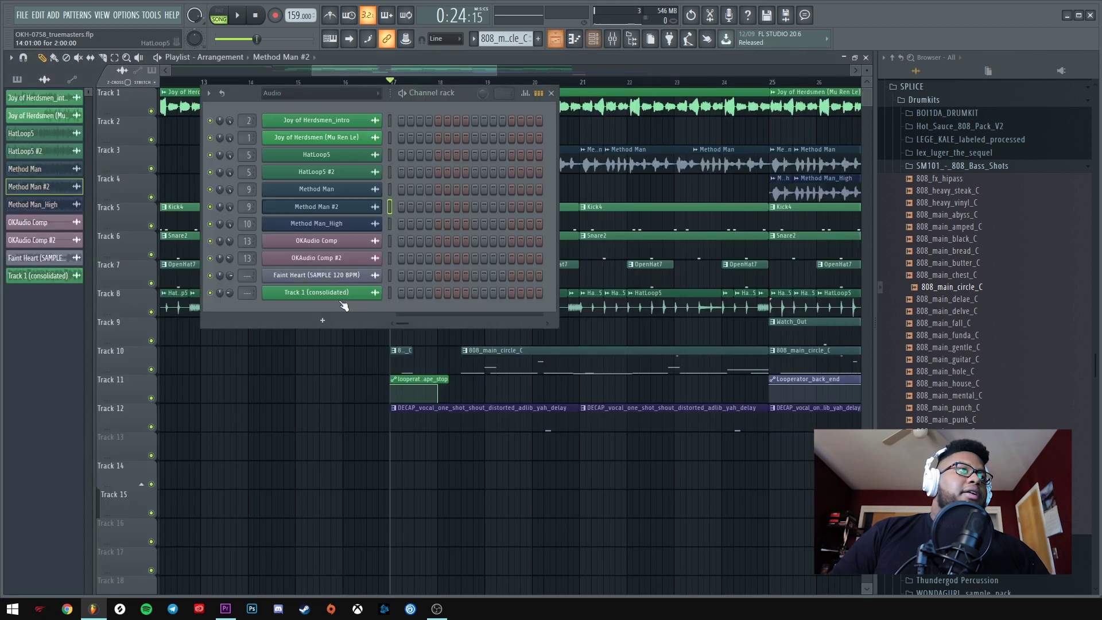
{"action": "key", "text": "F6"}
{"action": "double_click", "coordinate": [454, 163]}
{"action": "key", "text": "F6"}
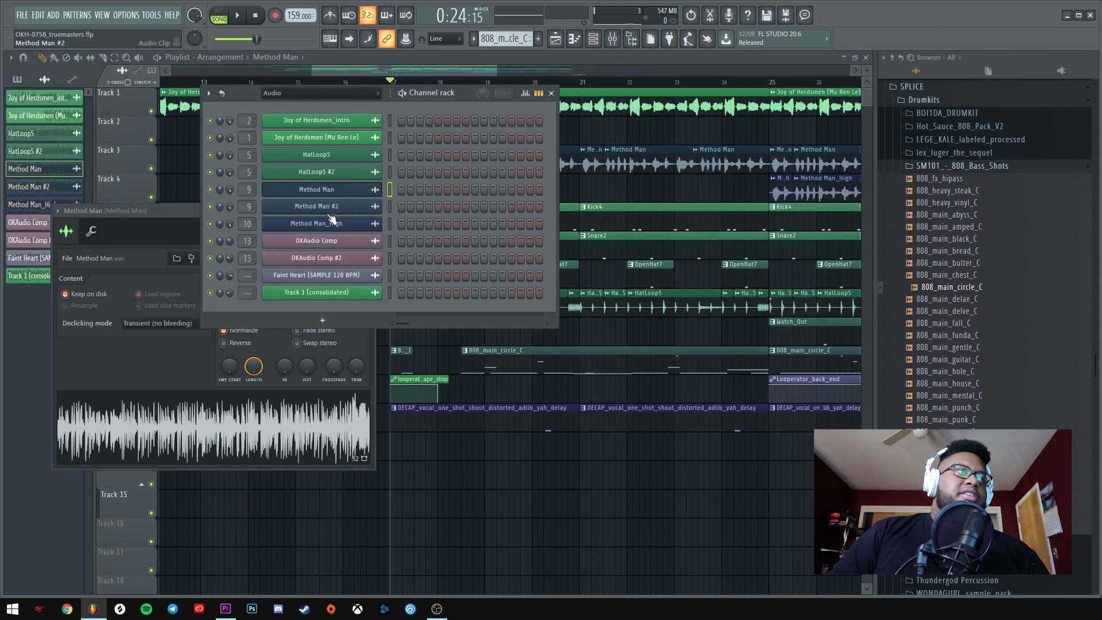
{"action": "left_click", "coordinate": [330, 209]}
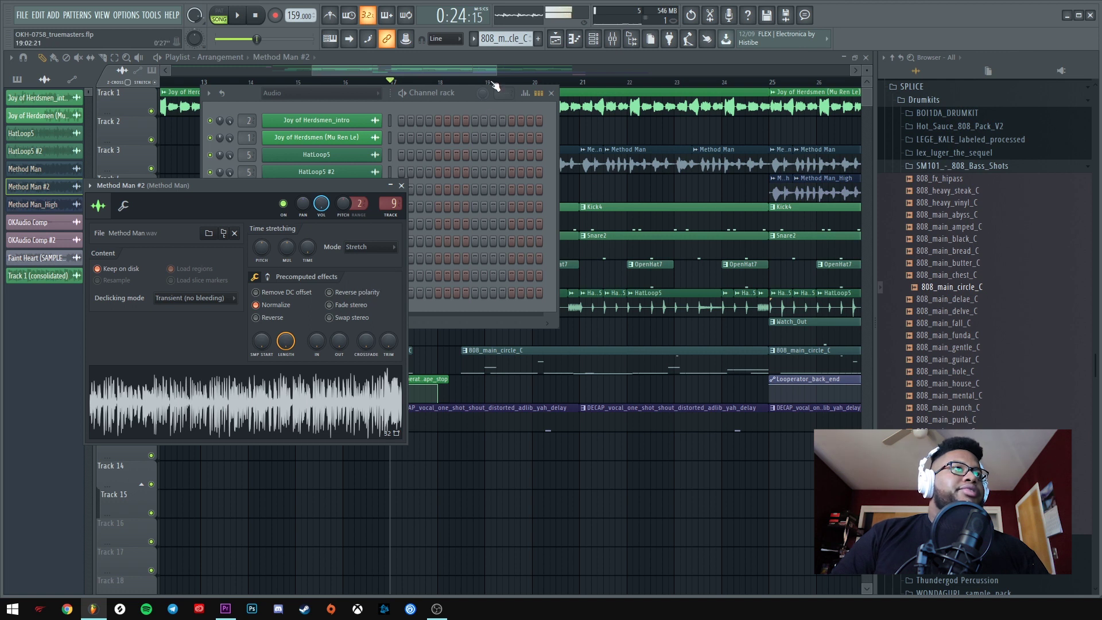
{"action": "key", "text": "space"}
{"action": "left_click", "coordinate": [530, 59]}
{"action": "key", "text": "space"}
Solo Track 3 and play the Method Man vocal chops from about 17:09:00.
{"action": "scroll", "coordinate": [434, 87], "scroll_direction": "up", "scroll_amount": 3}
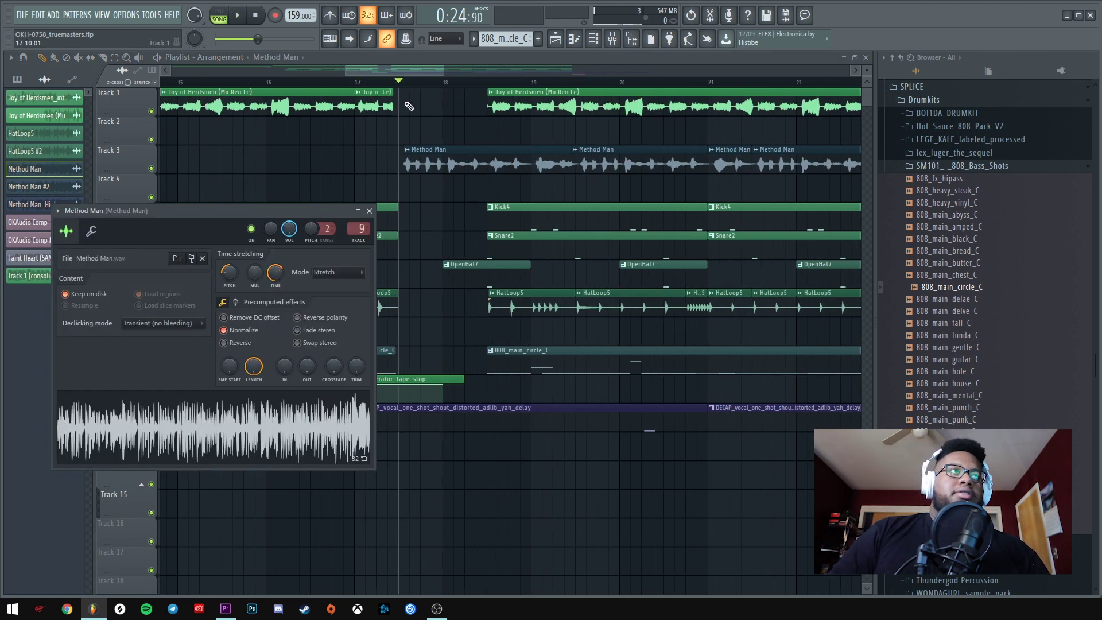
{"action": "right_click", "coordinate": [152, 168]}
{"action": "key", "text": "space"}
{"action": "scroll", "coordinate": [541, 74], "scroll_direction": "up", "scroll_amount": 1}
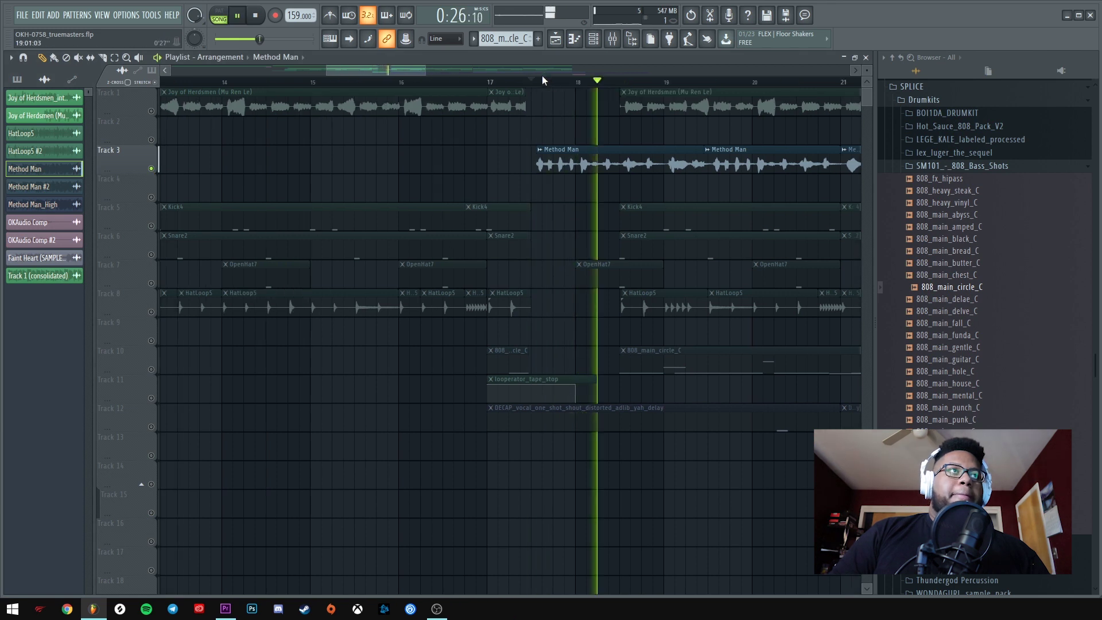
Unsolo Track 3 and hear the Method Man chops together with the full beat.
{"action": "scroll", "coordinate": [551, 69], "scroll_direction": "down", "scroll_amount": 1}
{"action": "right_click", "coordinate": [151, 168]}
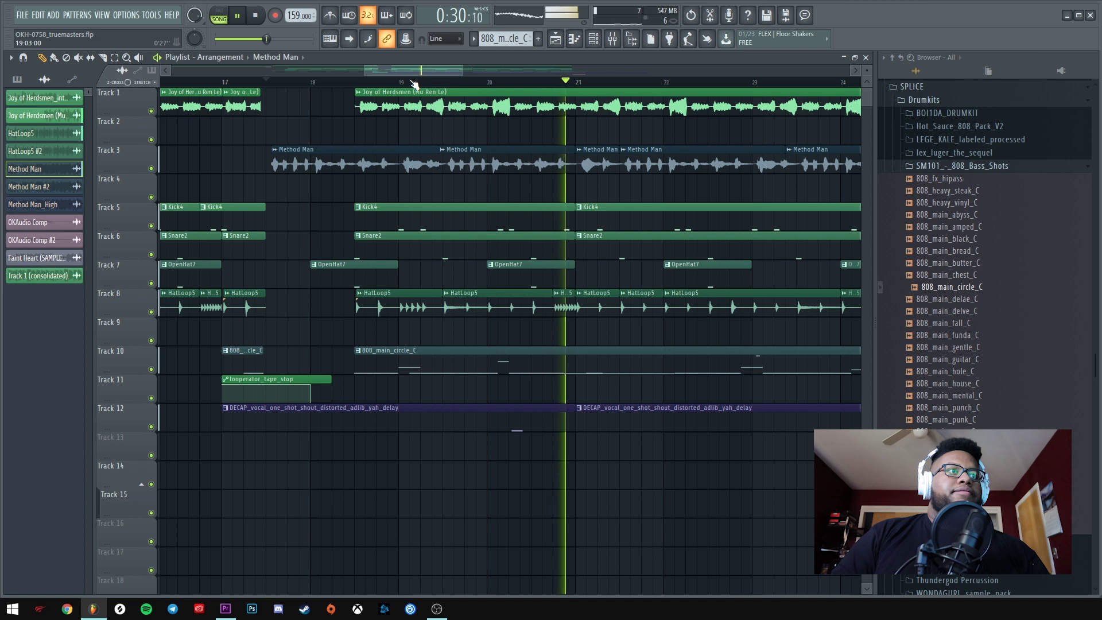
{"action": "key", "text": "space"}
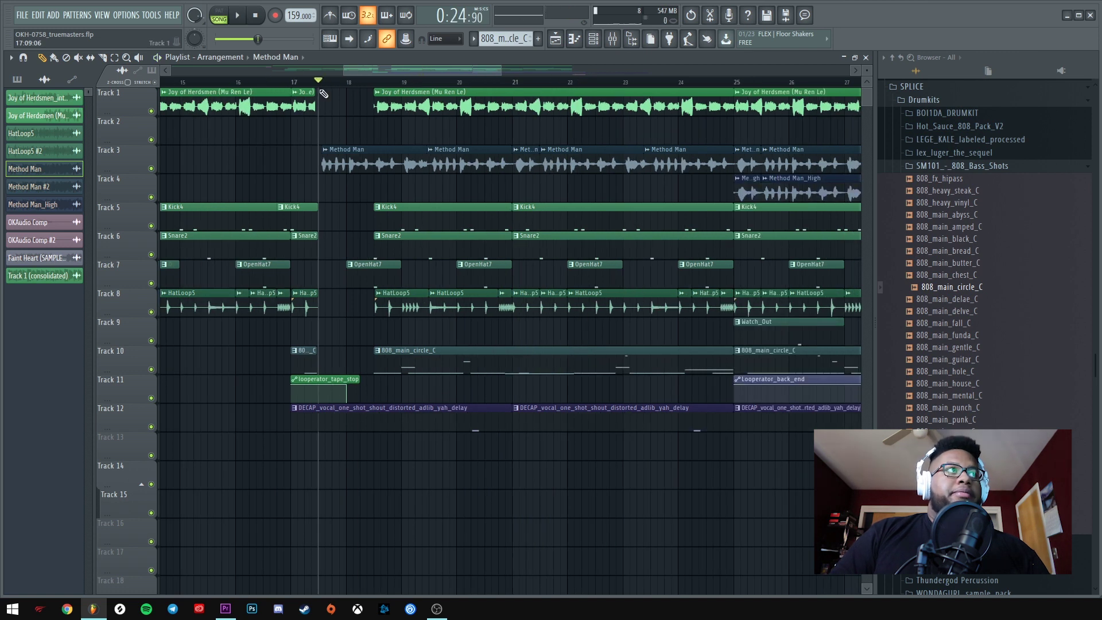
Try moving the first Method Man clip on Track 3 one step earlier, to 17:08:22, and play the arrangement from 17:08:00.
{"action": "scroll", "coordinate": [328, 90], "scroll_direction": "up", "scroll_amount": 4}
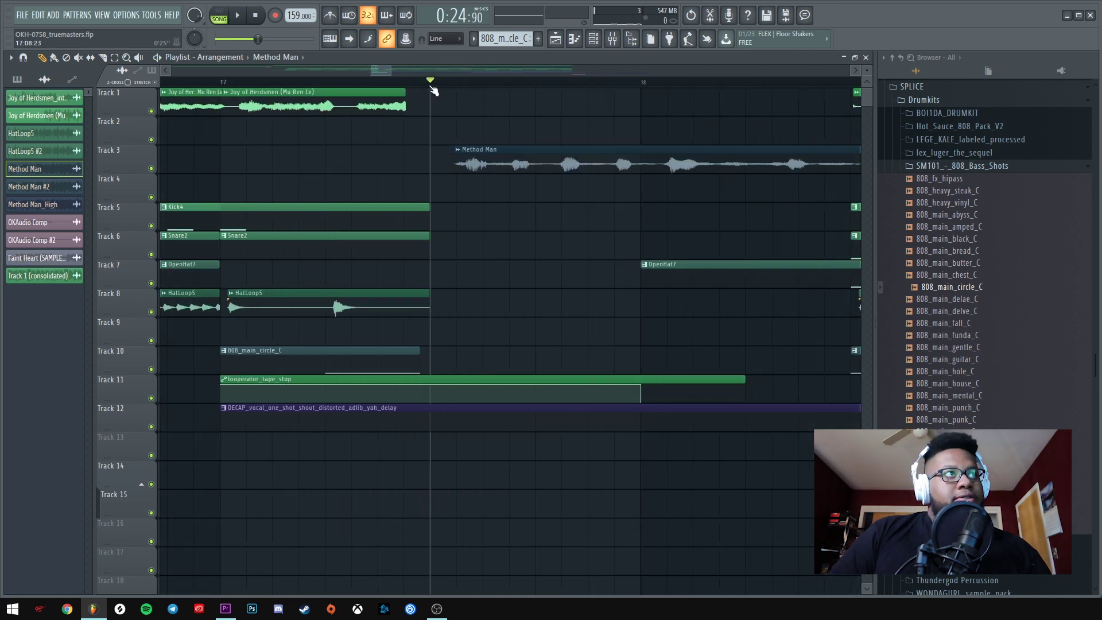
{"action": "scroll", "coordinate": [499, 71], "scroll_direction": "down", "scroll_amount": 1}
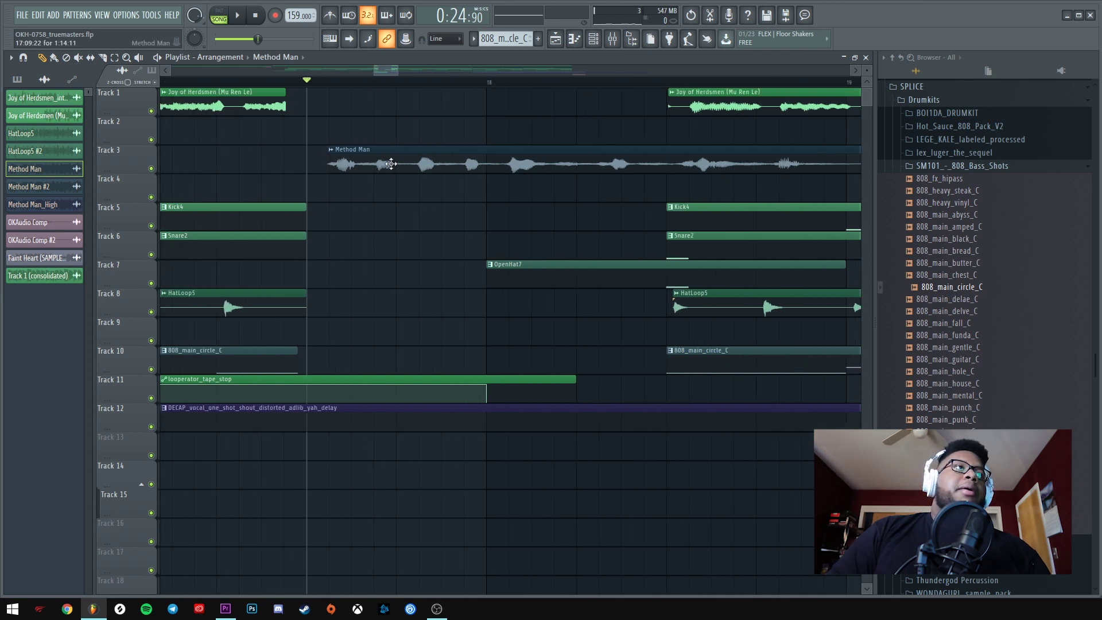
{"action": "left_click_drag", "start_coordinate": [392, 163], "coordinate": [369, 163]}
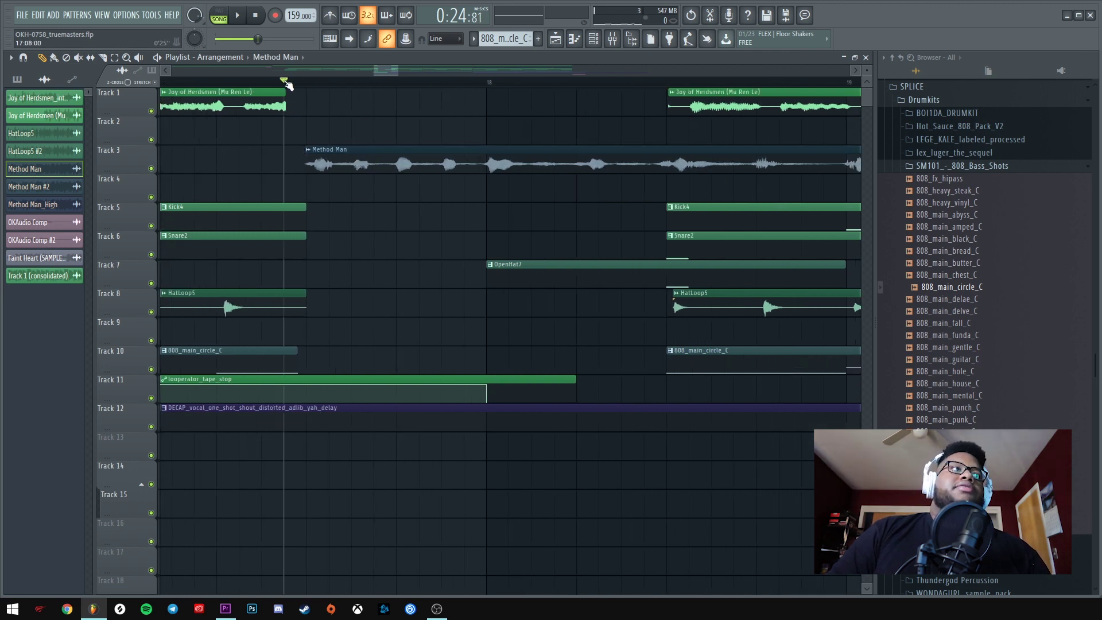
{"action": "key", "text": "space"}
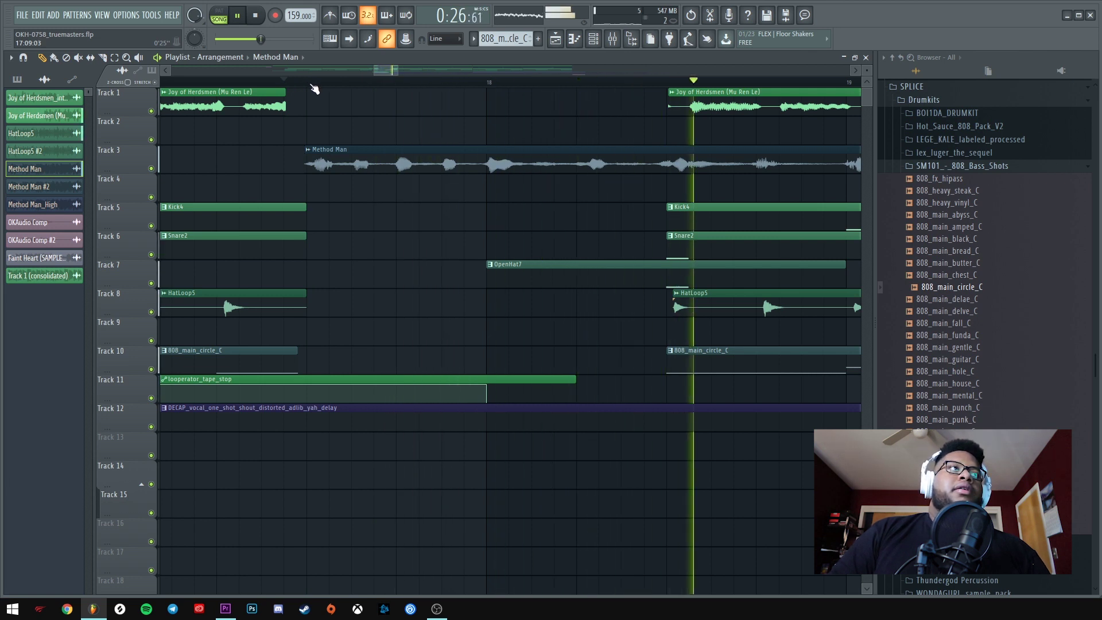
{"action": "key", "text": "space"}
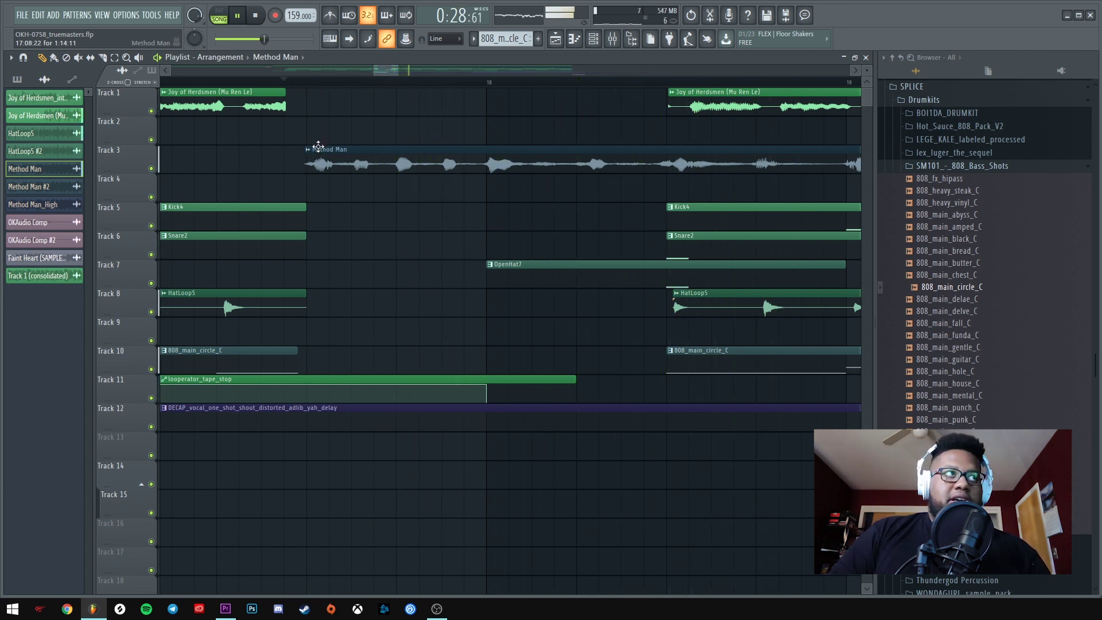
Move the first Method Man clip back one step to 17:09:22 and play the arrangement from 17:09:00.
{"action": "left_click_drag", "start_coordinate": [317, 163], "coordinate": [340, 163]}
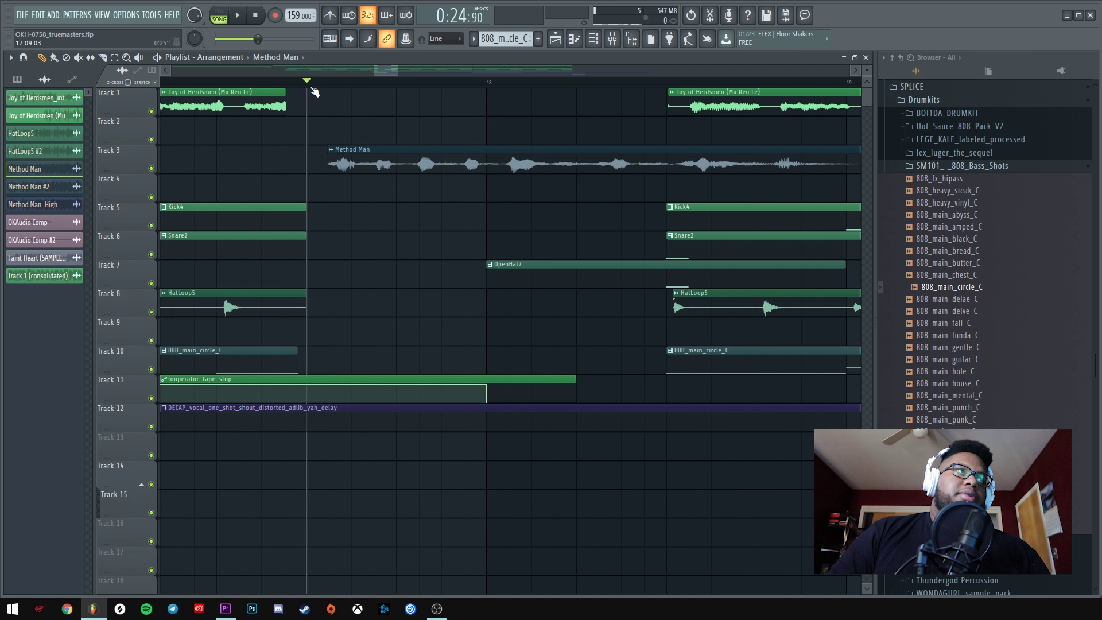
{"action": "key", "text": "space"}
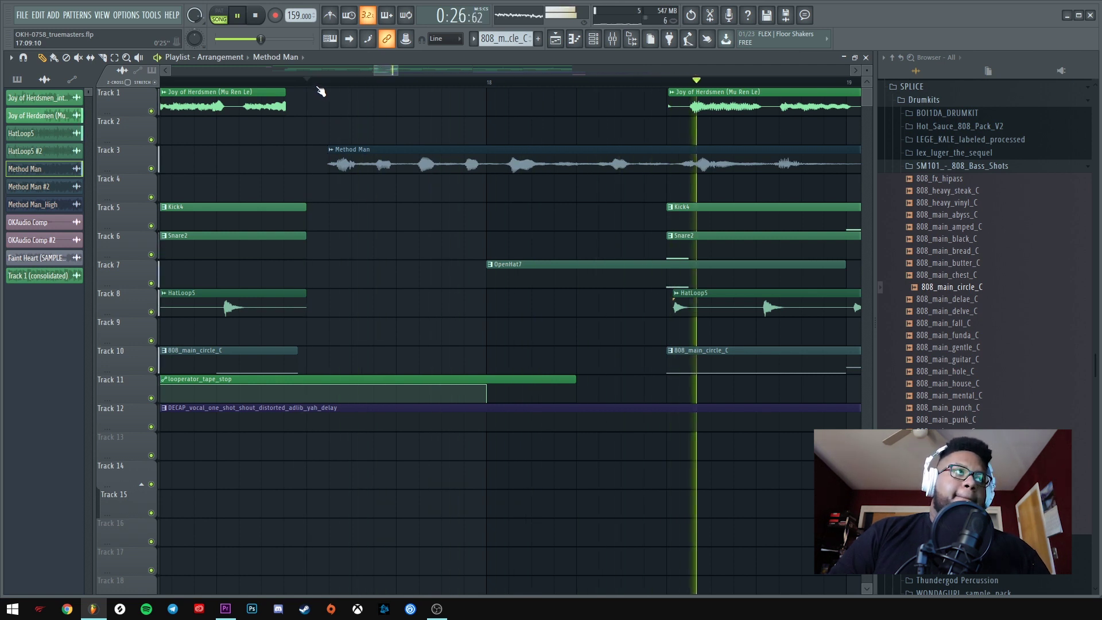
{"action": "scroll", "coordinate": [320, 86], "scroll_direction": "down", "scroll_amount": 3}
{"action": "scroll", "coordinate": [320, 90], "scroll_direction": "down", "scroll_amount": 1}
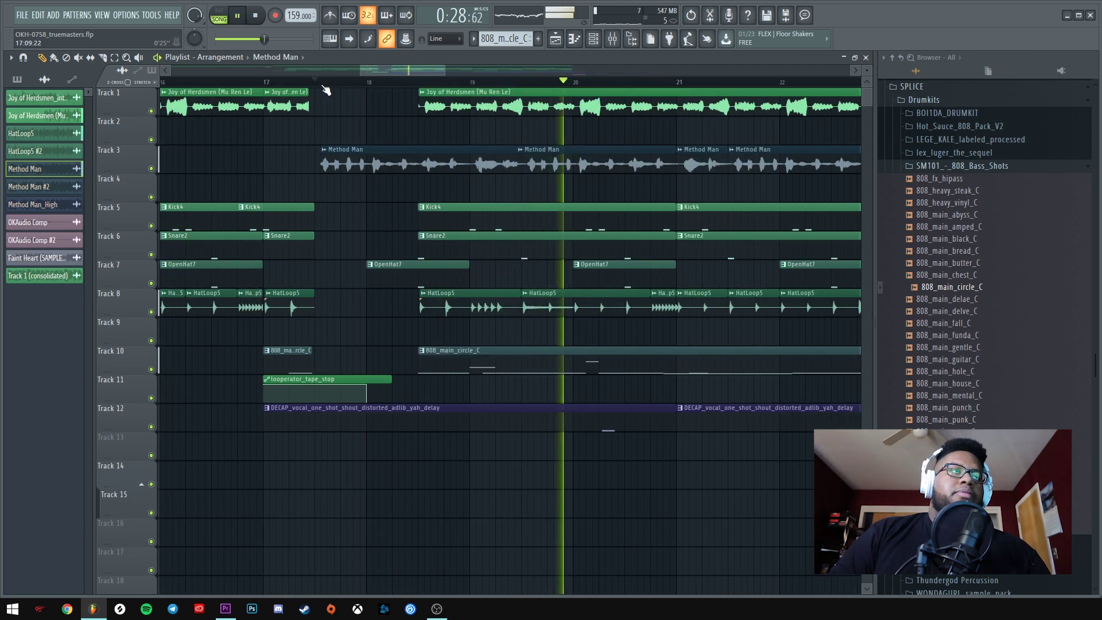
{"action": "key", "text": "space"}
Set the playback position to bar 25, open the Method Man_High clip's sample settings, and check its miscellaneous functions.
{"action": "scroll", "coordinate": [423, 92], "scroll_direction": "down", "scroll_amount": 2}
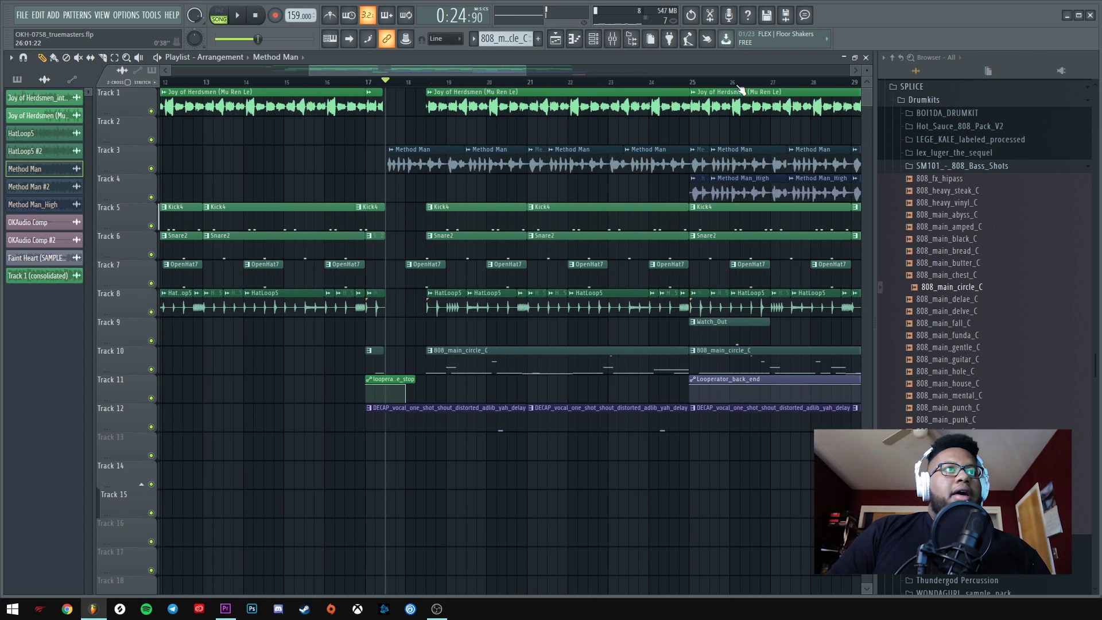
{"action": "scroll", "coordinate": [730, 87], "scroll_direction": "up", "scroll_amount": 2}
{"action": "left_click", "coordinate": [418, 151]}
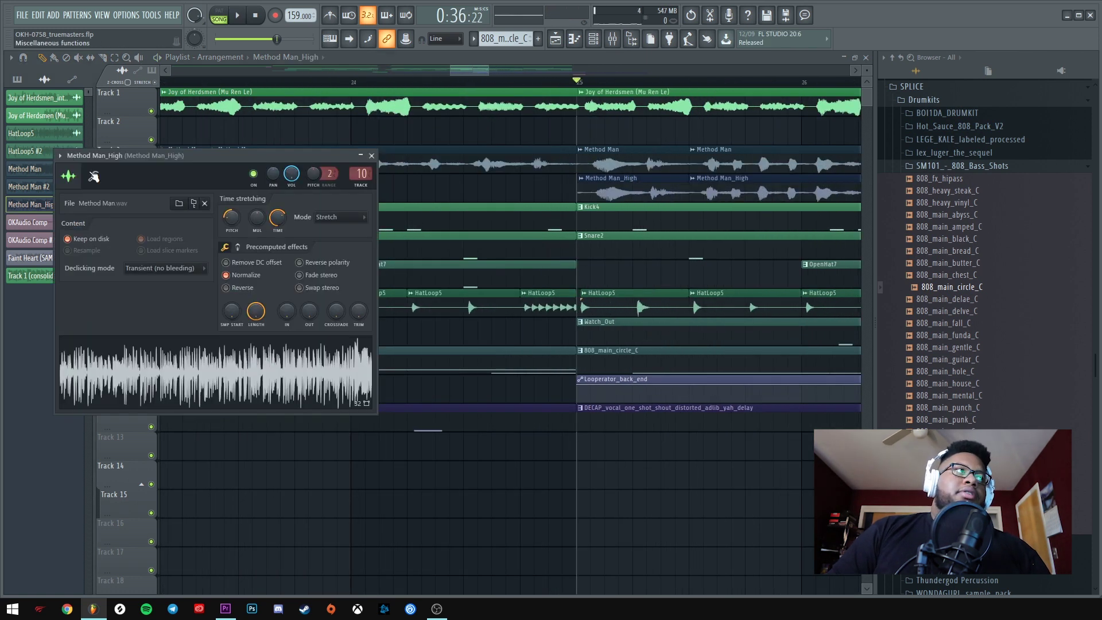
{"action": "left_click", "coordinate": [93, 176]}
{"action": "left_click", "coordinate": [69, 176]}
{"action": "left_click", "coordinate": [162, 362]}
Play the arrangement from bar 25 to hear Method Man_High layered over Method Man.
{"action": "key", "text": "space"}
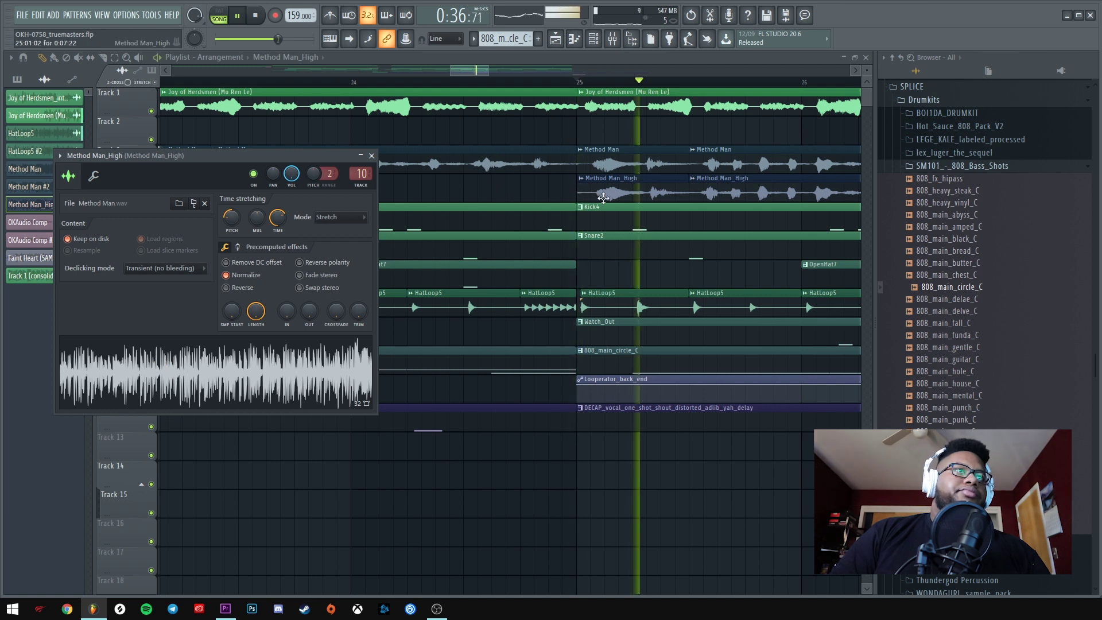
{"action": "left_click", "coordinate": [633, 194]}
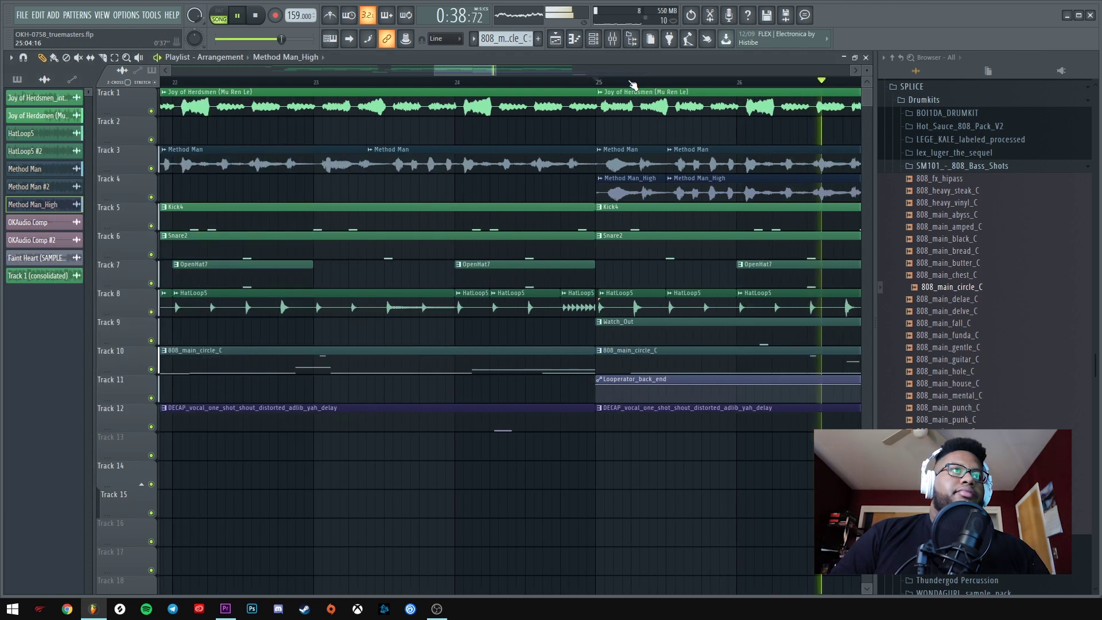
{"action": "scroll", "coordinate": [653, 74], "scroll_direction": "down", "scroll_amount": 3}
{"action": "scroll", "coordinate": [657, 95], "scroll_direction": "up", "scroll_amount": 1}
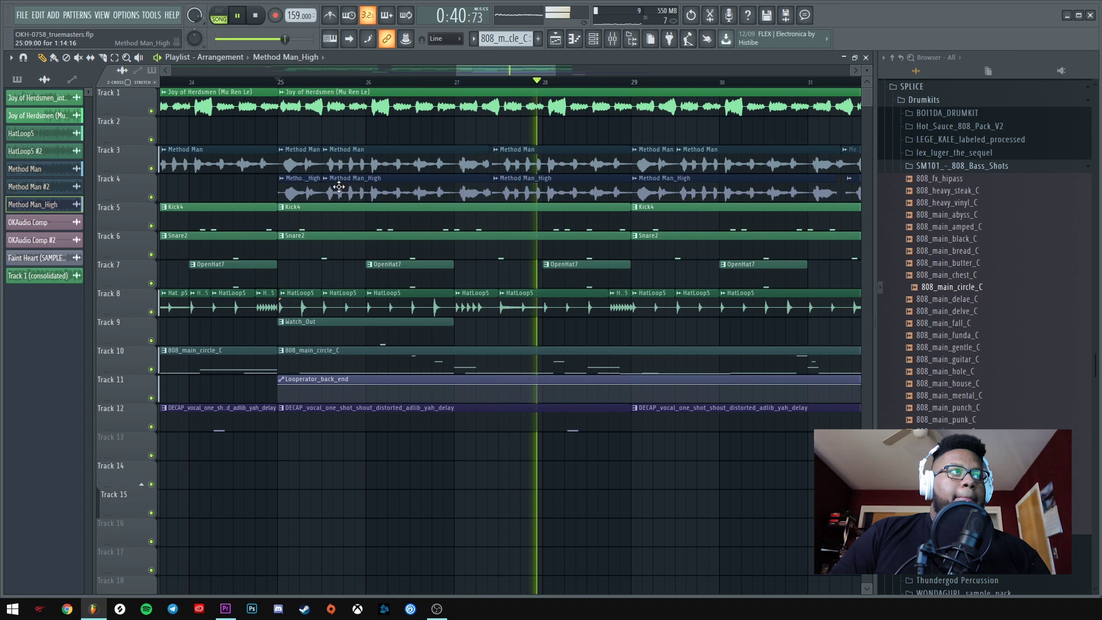
Examine the Fruity parametric EQ 2 on the Method Man_High mixer track during playback from bar 25, and return to the playlist.
{"action": "double_click", "coordinate": [422, 195]}
{"action": "double_click", "coordinate": [359, 174]}
{"action": "key", "text": "space"}
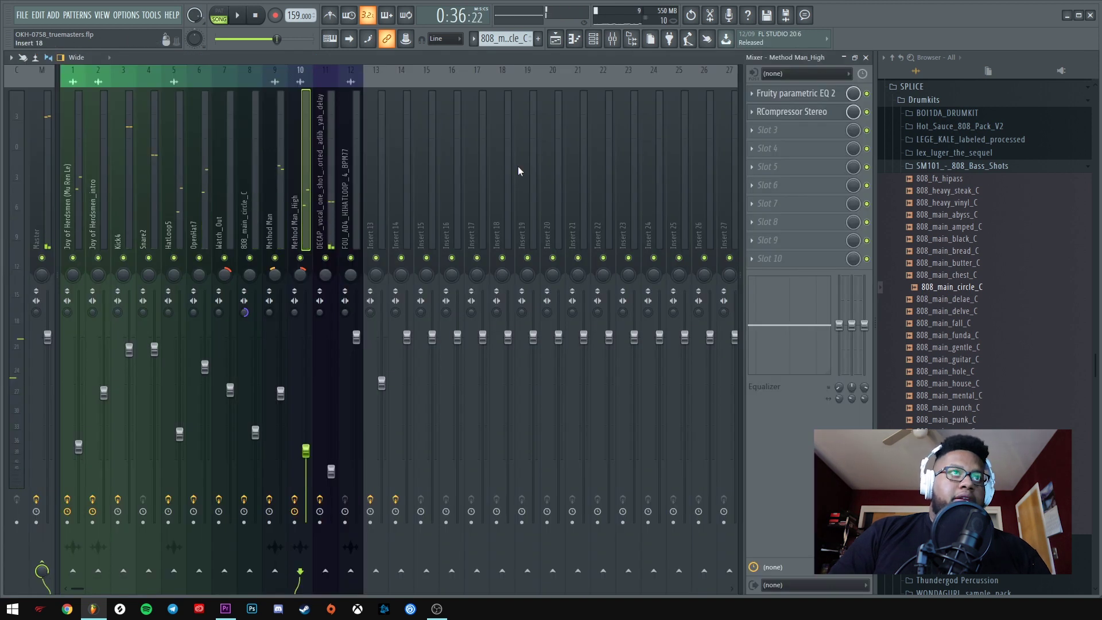
{"action": "left_click", "coordinate": [784, 93]}
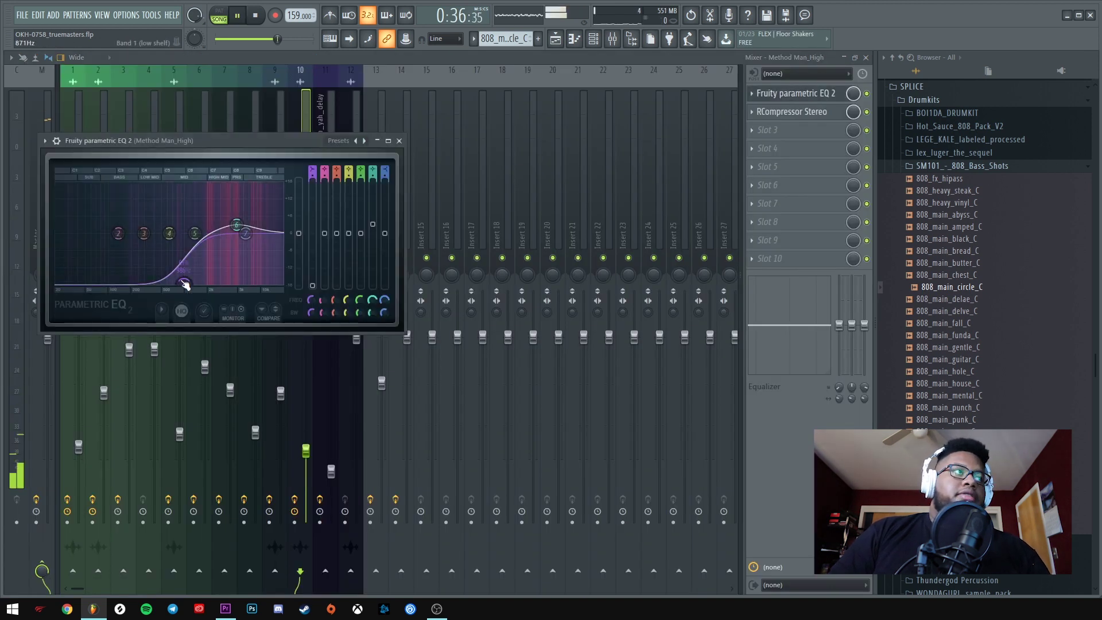
{"action": "key", "text": "F5"}
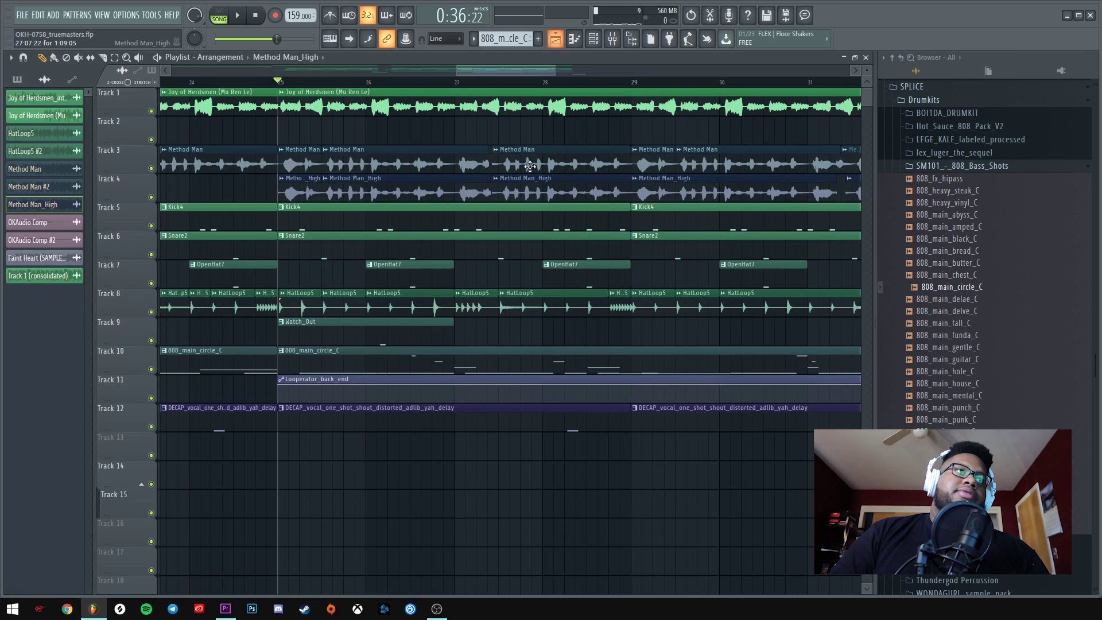